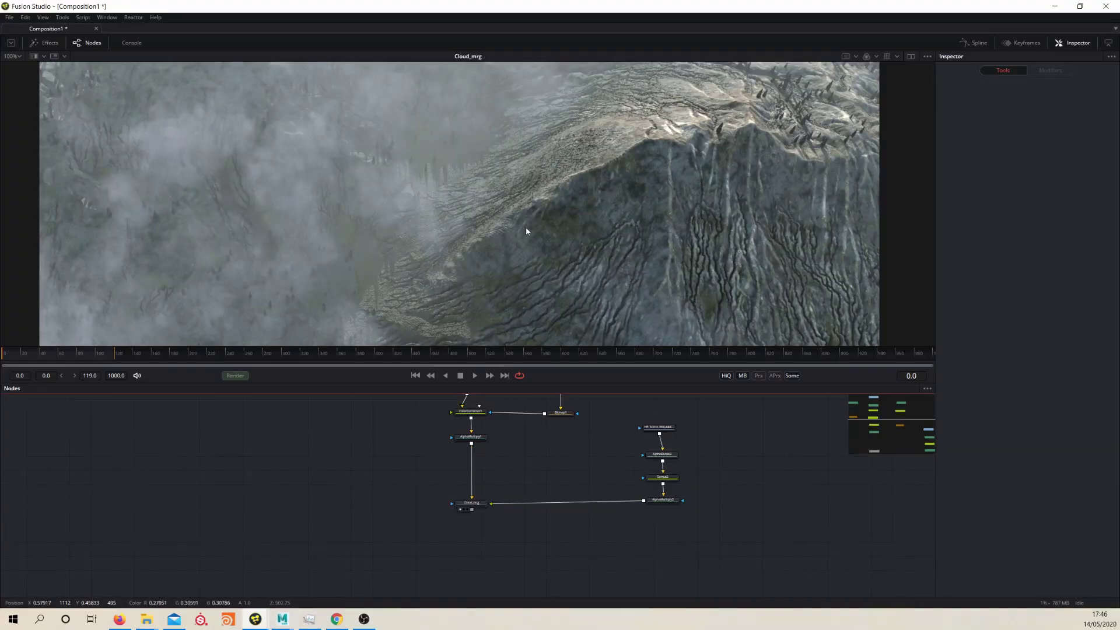
Step: Add a Blur node to the node graph below Cloud_mrg
scroll(608, 210, "down", 2)
left_click_drag(606, 223, 608, 210)
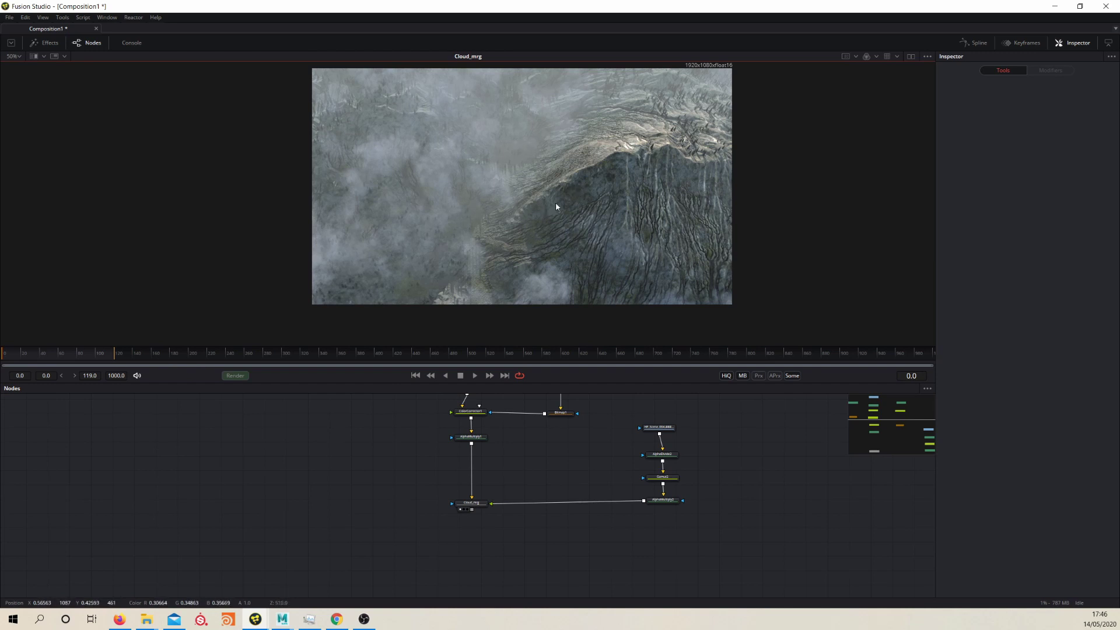
left_click(436, 544)
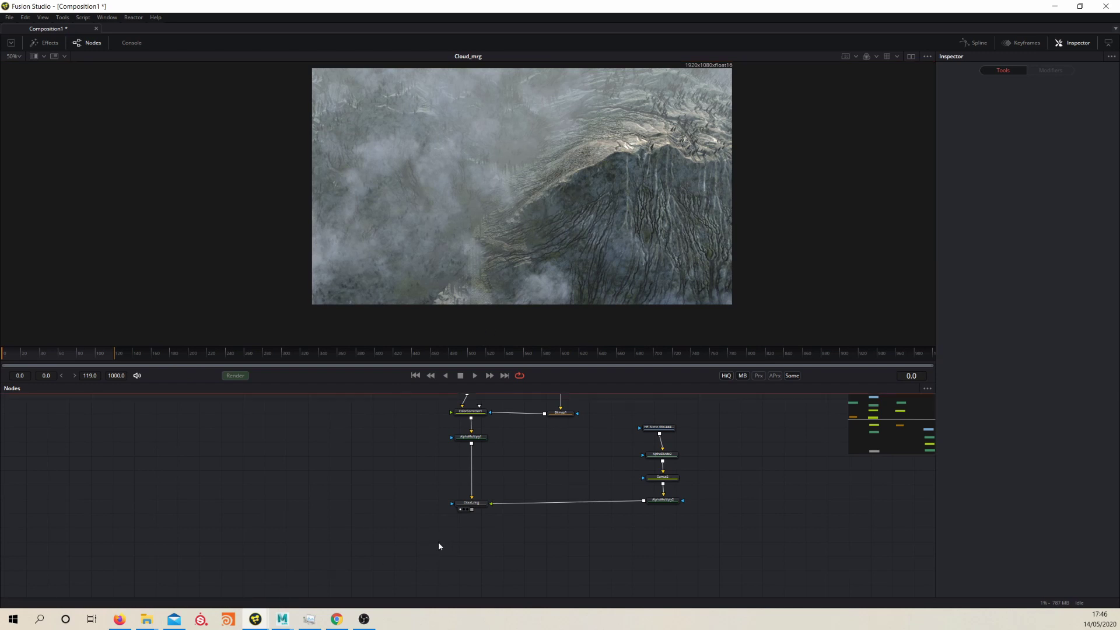
key("shift+space")
type("blur")
key("Return")
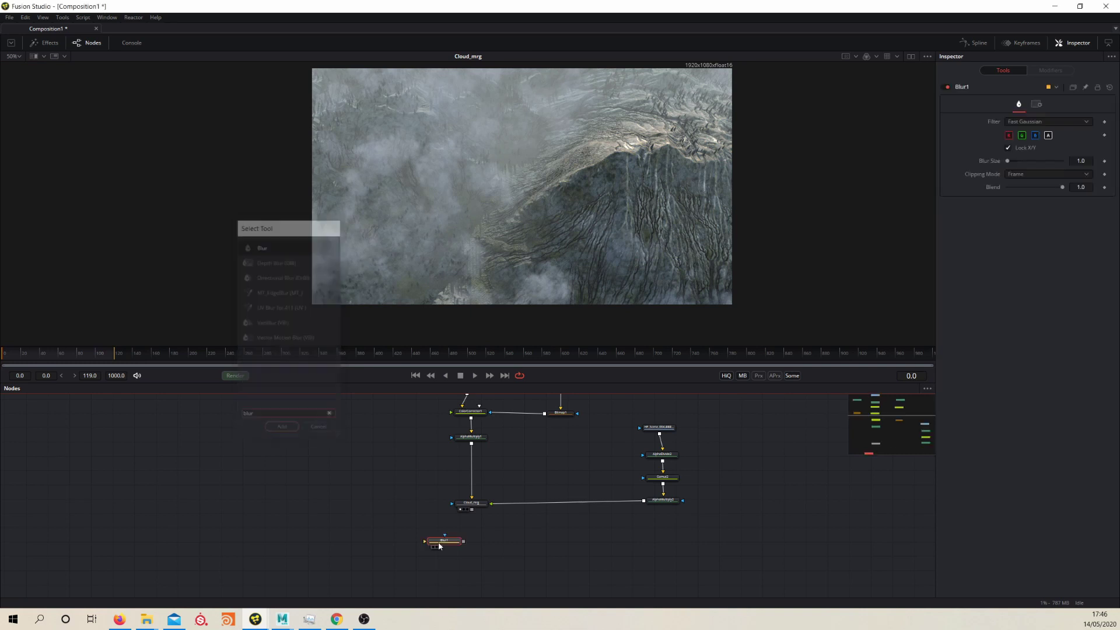
Step: Connect the Cloud_mrg output to the Blur node's input and show the Blur result in the viewer
left_click_drag(439, 546, 546, 307)
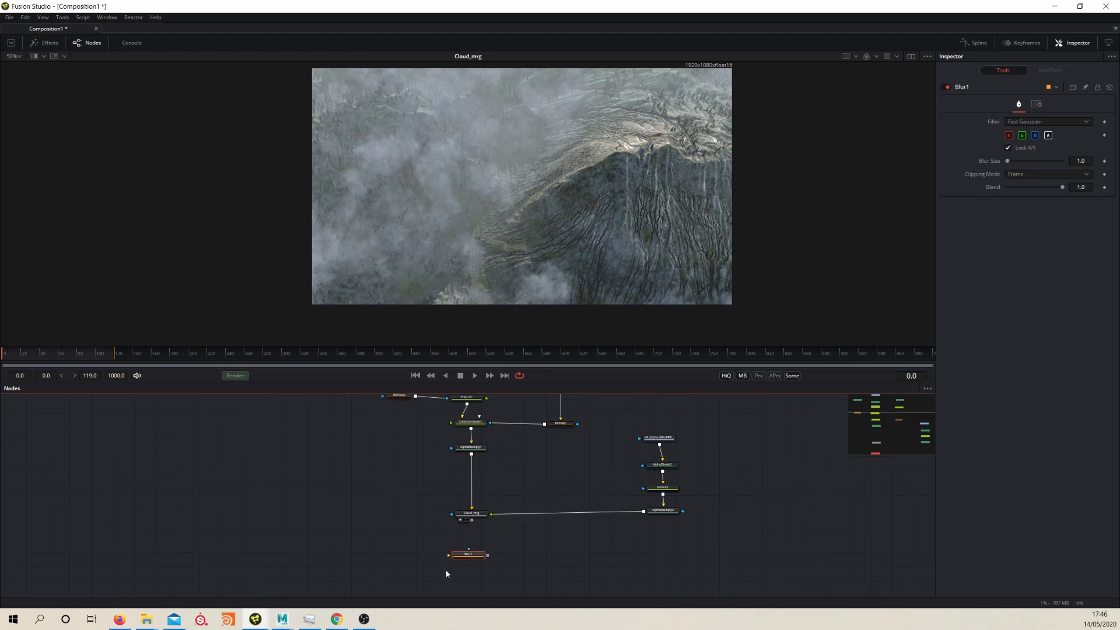
left_click_drag(449, 555, 473, 521)
key("1")
scroll(569, 162, "up", 5)
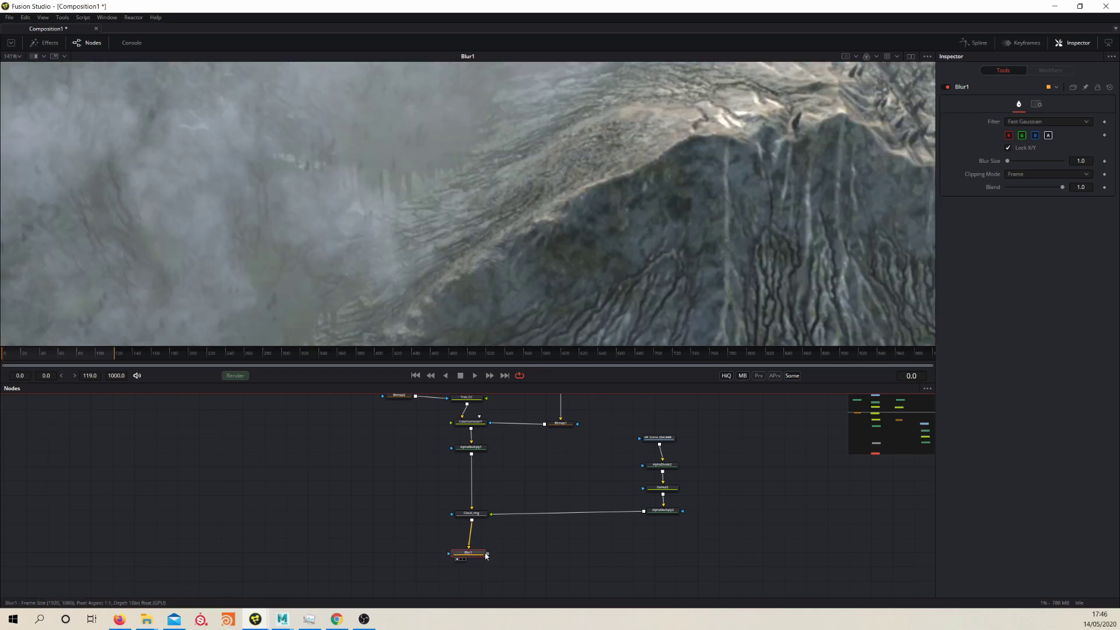
Step: Try a Blur Size of 0.5 on the Blur node, settle on 0.8, and check the full image
left_click(1081, 161)
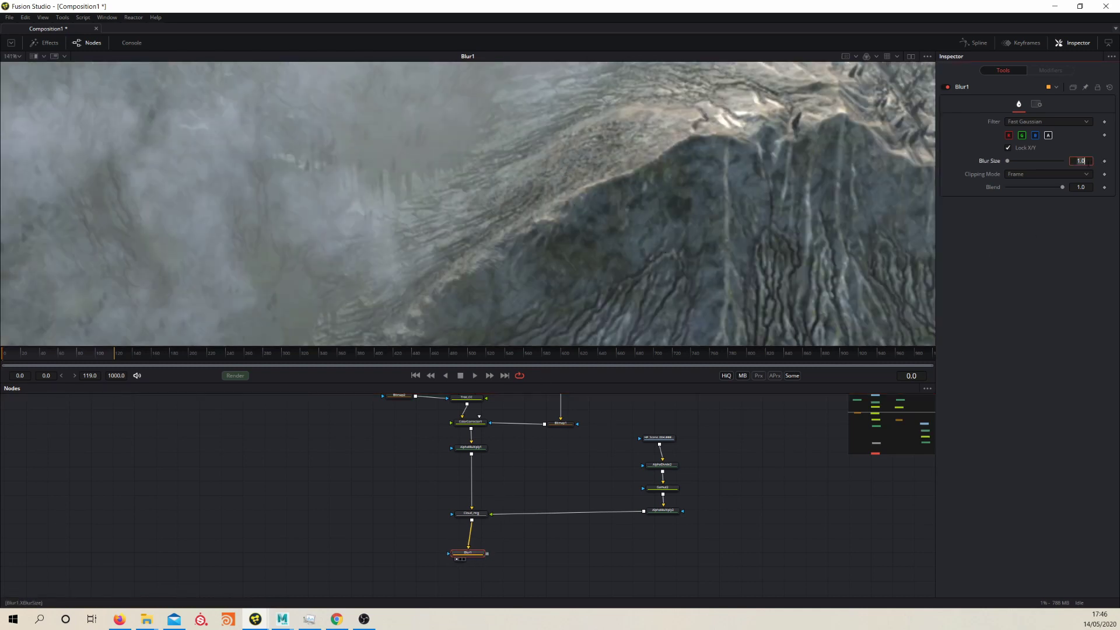
type(".5")
key("Tab")
left_click(1088, 160)
type(".8")
key("Tab")
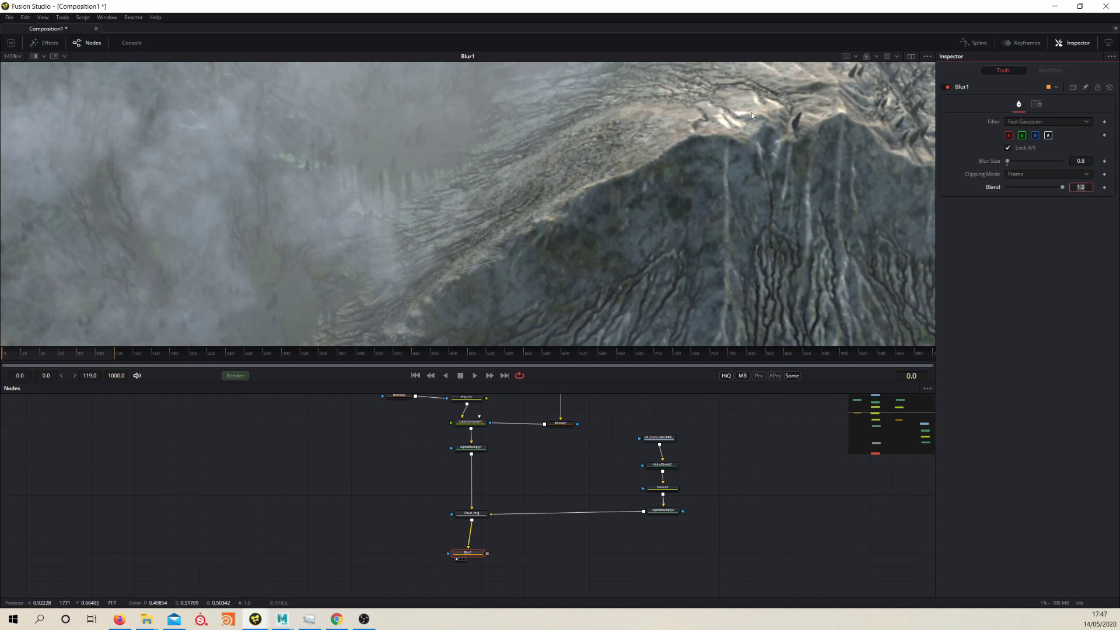
scroll(598, 184, "down", 4)
scroll(597, 186, "down", 1)
left_click_drag(583, 183, 580, 223)
scroll(579, 223, "up", 2)
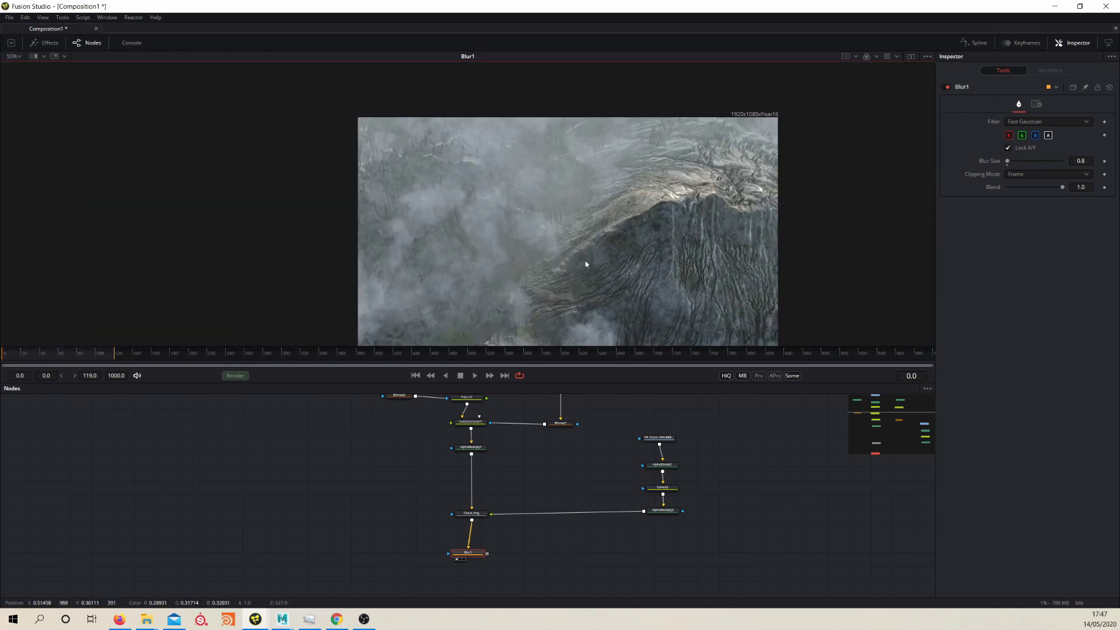
left_click_drag(586, 263, 542, 232)
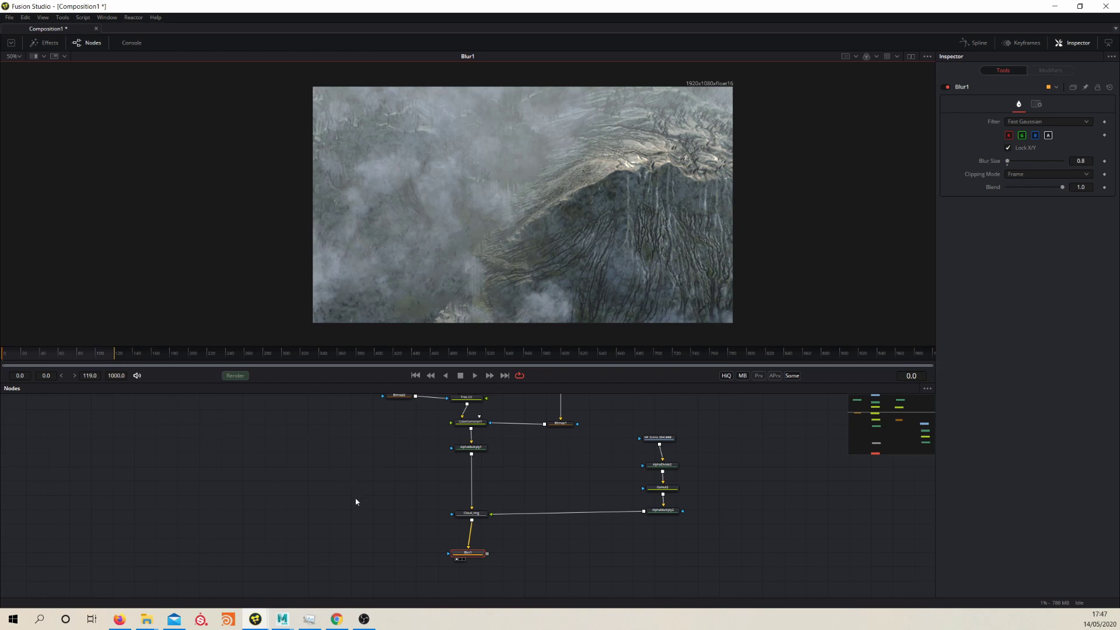
Step: Tuck the Blur node closer under Cloud_mrg and add a FastExpoGlow node below it
left_click_drag(422, 560, 482, 488)
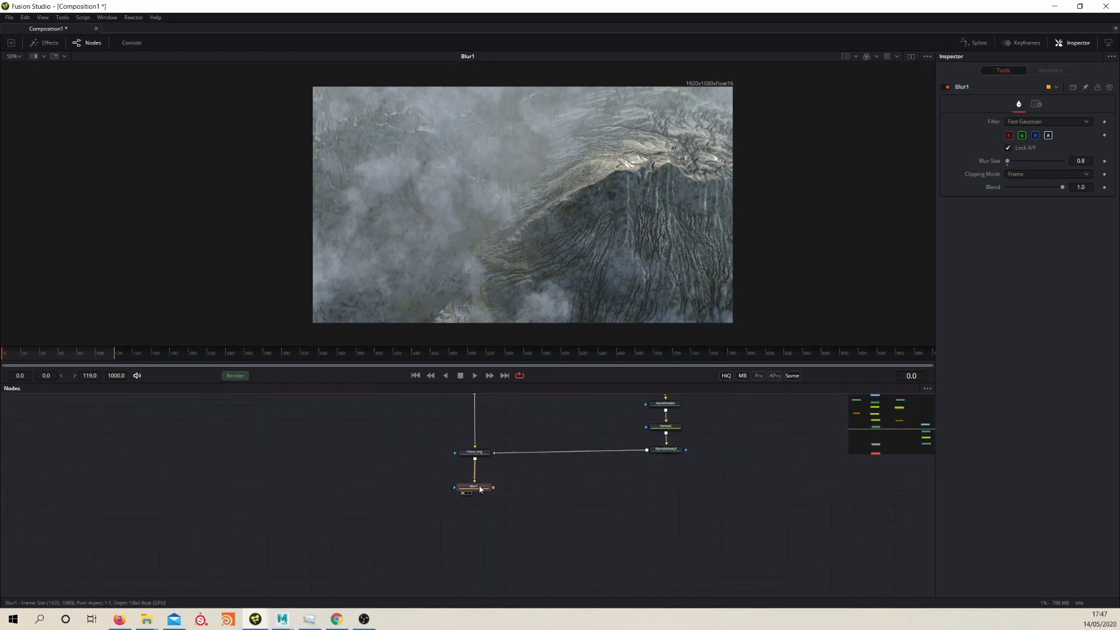
scroll(443, 502, "down", 2)
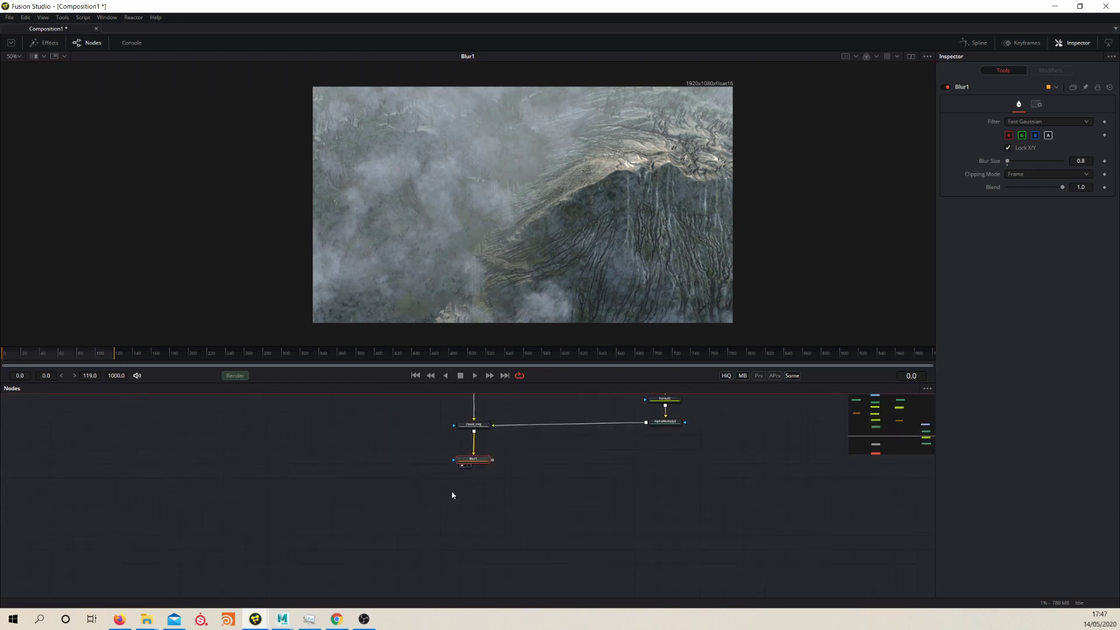
left_click(459, 499)
key("shift+space")
type("fass")
key("BackSpace")
key("BackSpace")
key("BackSpace")
key("BackSpace")
type("exp")
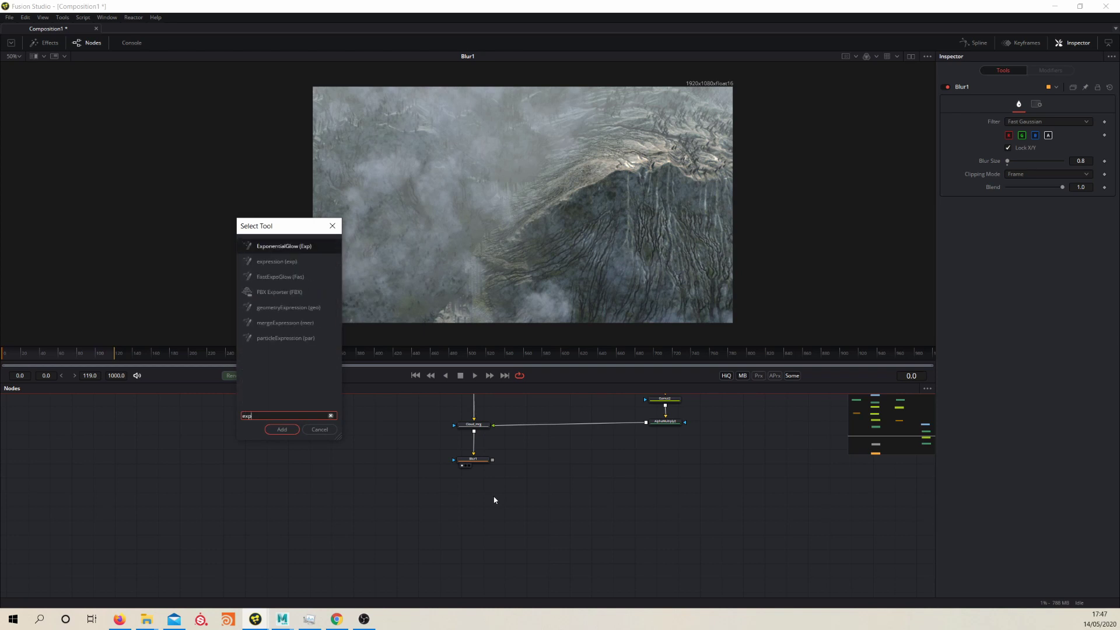
key("Down")
key("Down")
key("Down")
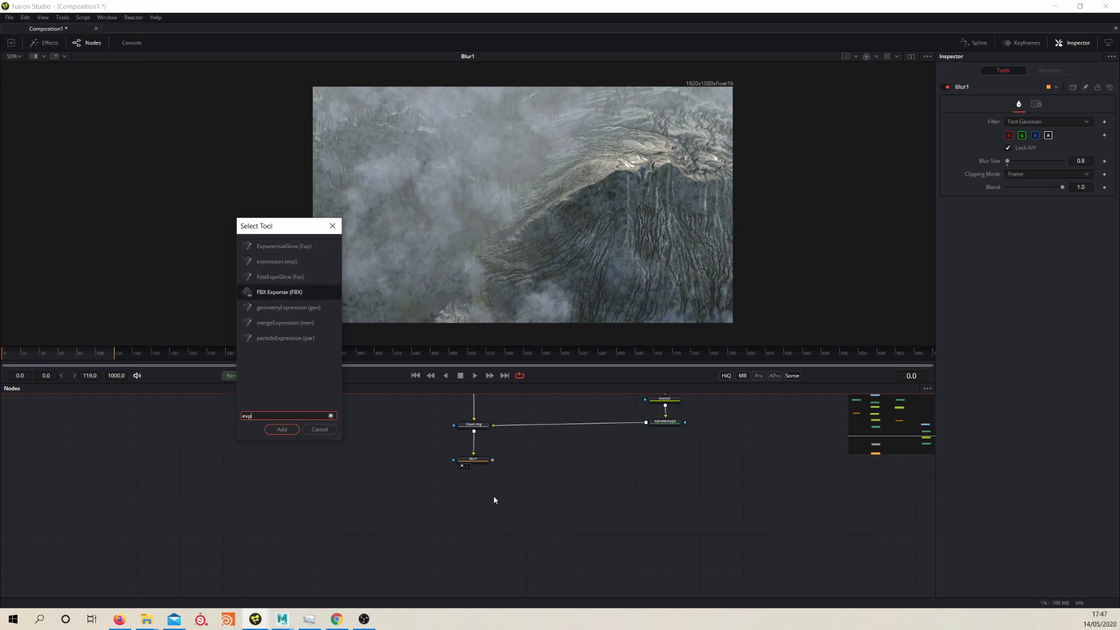
key("Up")
key("Return")
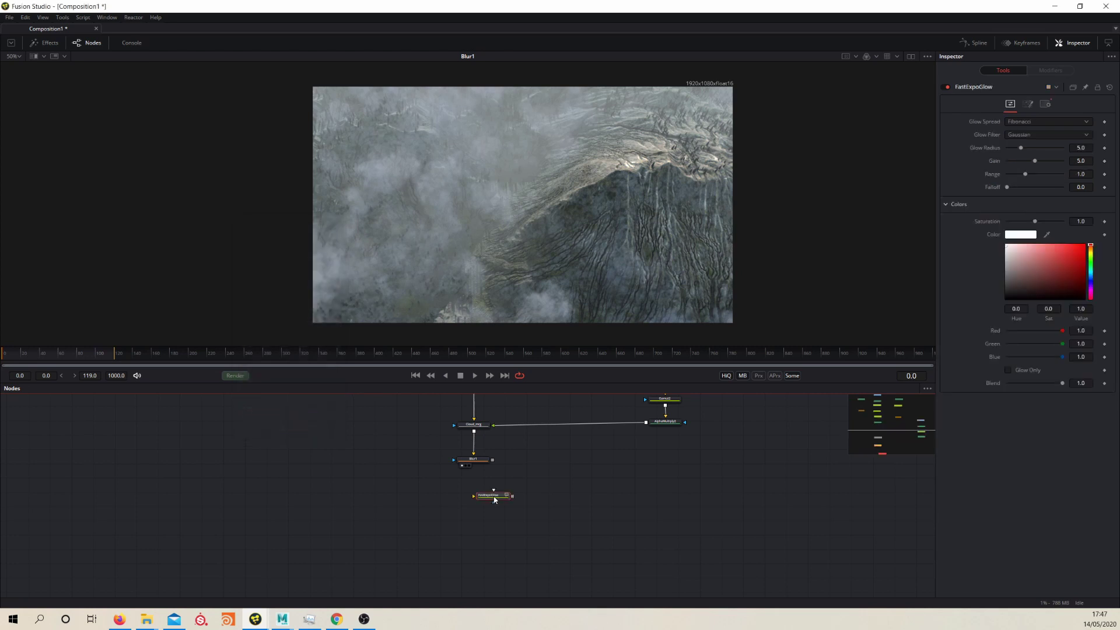
Step: Connect the Blur output to the FastExpoGlow node, align it underneath, and show the glow result in the viewer
left_click_drag(495, 500, 474, 465)
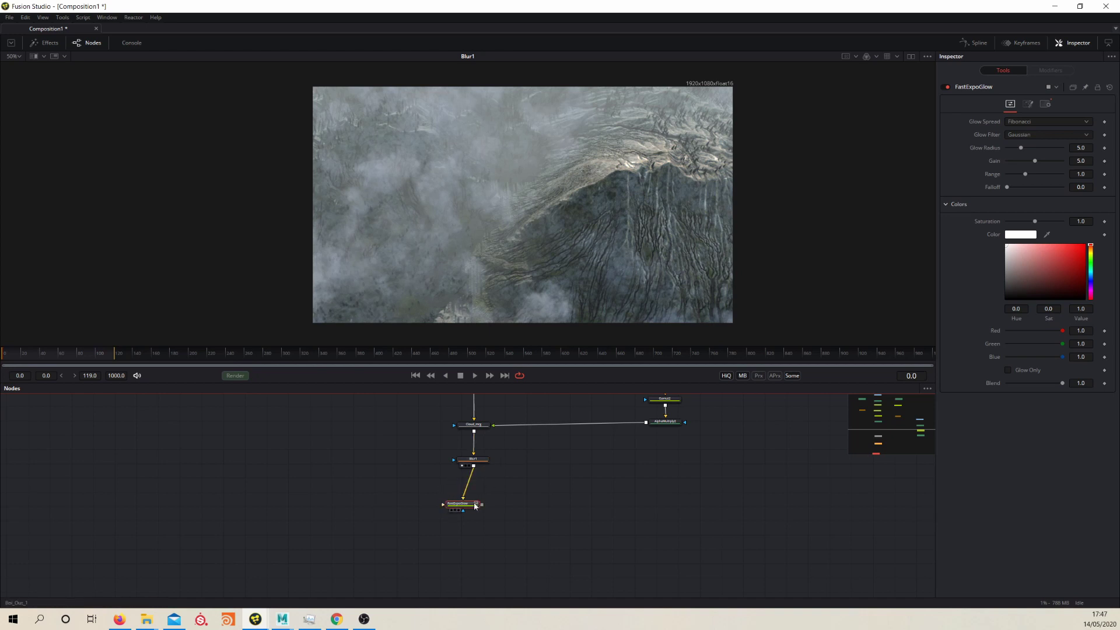
left_click_drag(480, 500, 489, 488)
key("1")
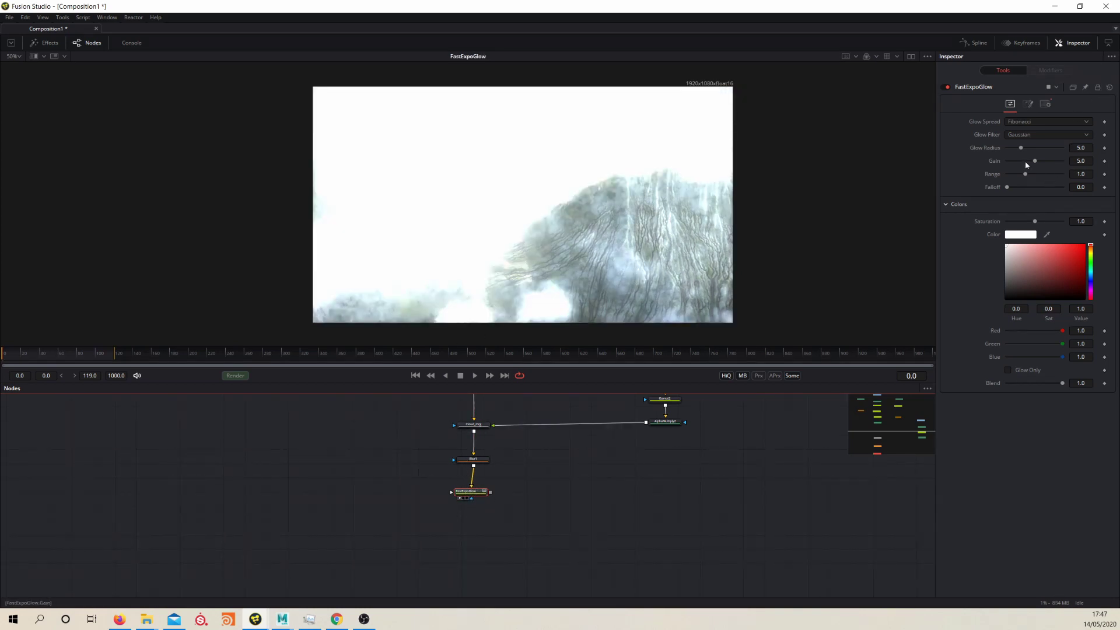
Step: Reduce the FastExpoGlow Gain to about 0.79 and compare the result with the Blur output
left_click_drag(1036, 164, 1011, 158)
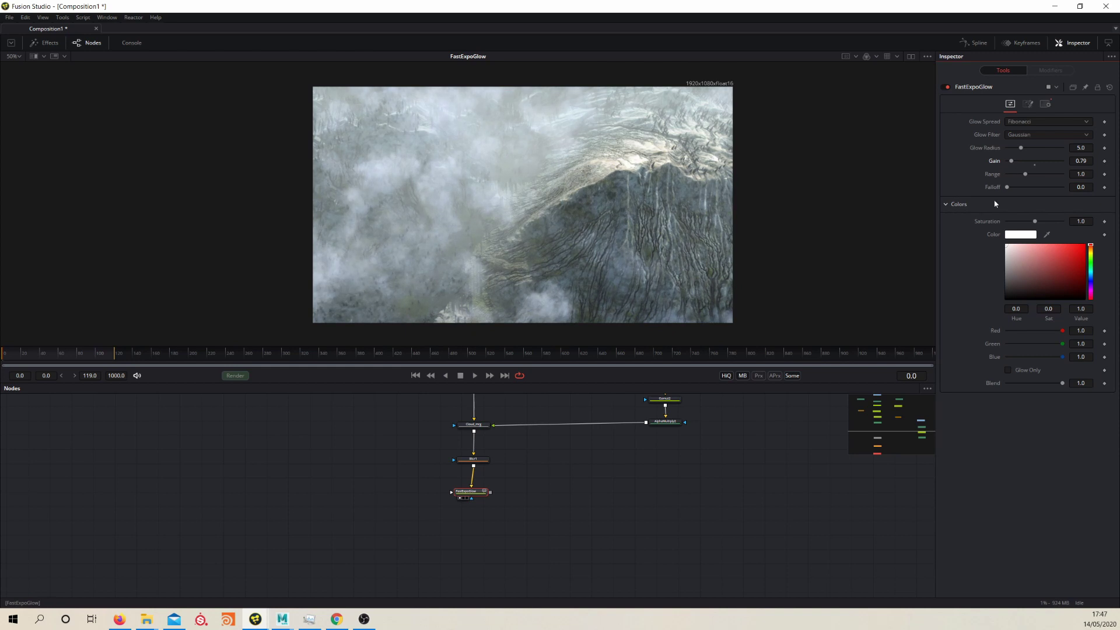
left_click(462, 466)
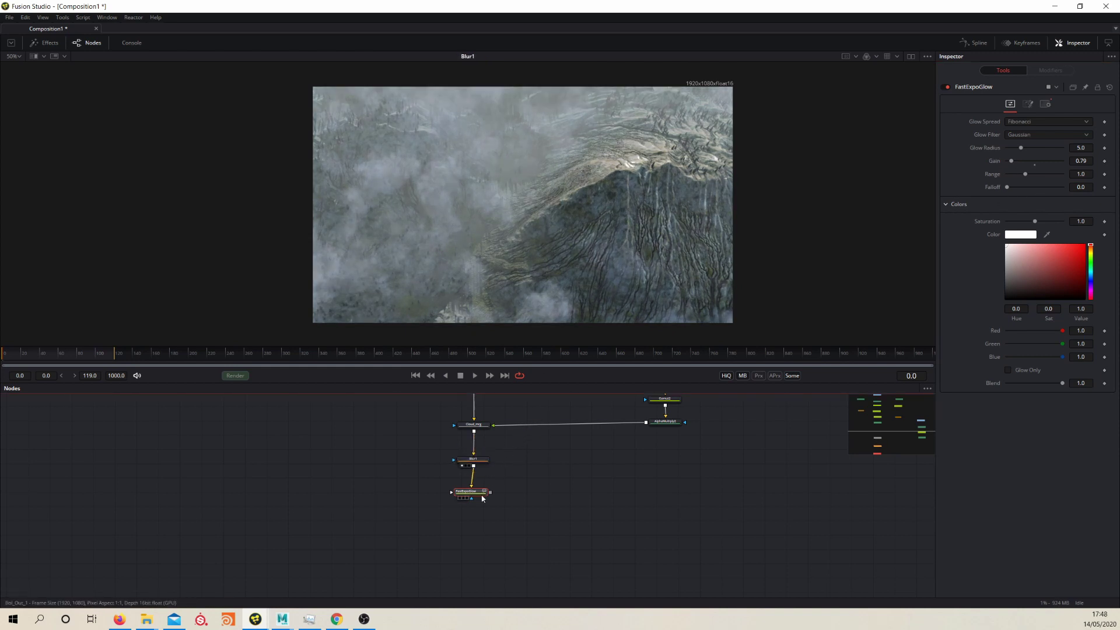
key("1")
left_click_drag(475, 495, 475, 496)
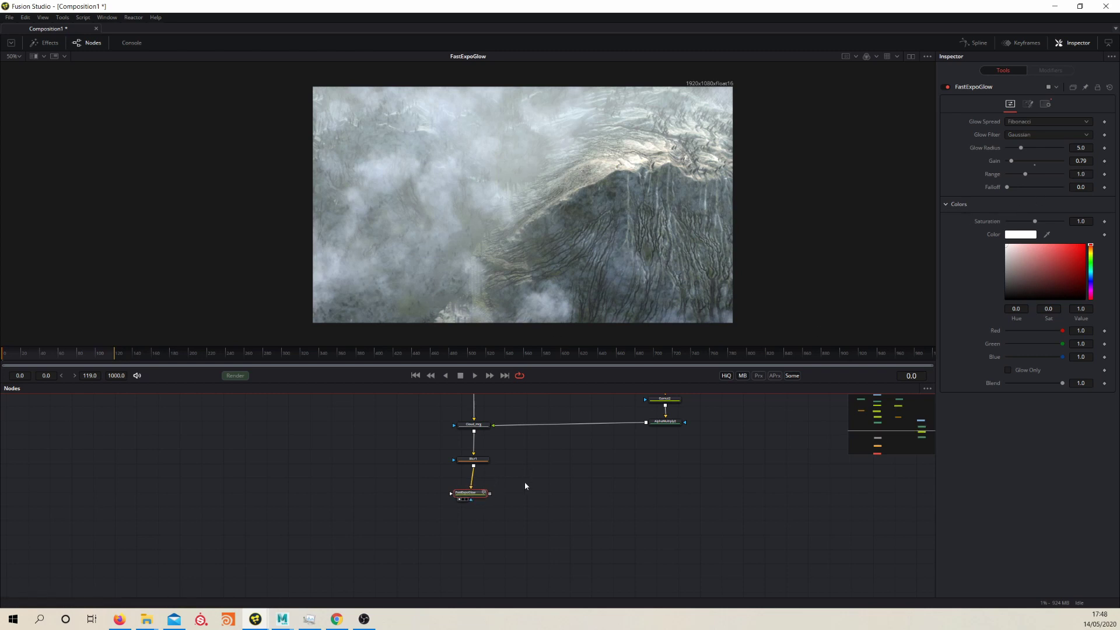
Step: Set the FastExpoGlow Gain to 0.4 and compare the glow result with the Blur output
left_click_drag(483, 495, 484, 493)
left_click(1081, 161)
key("BackSpace")
key("Tab")
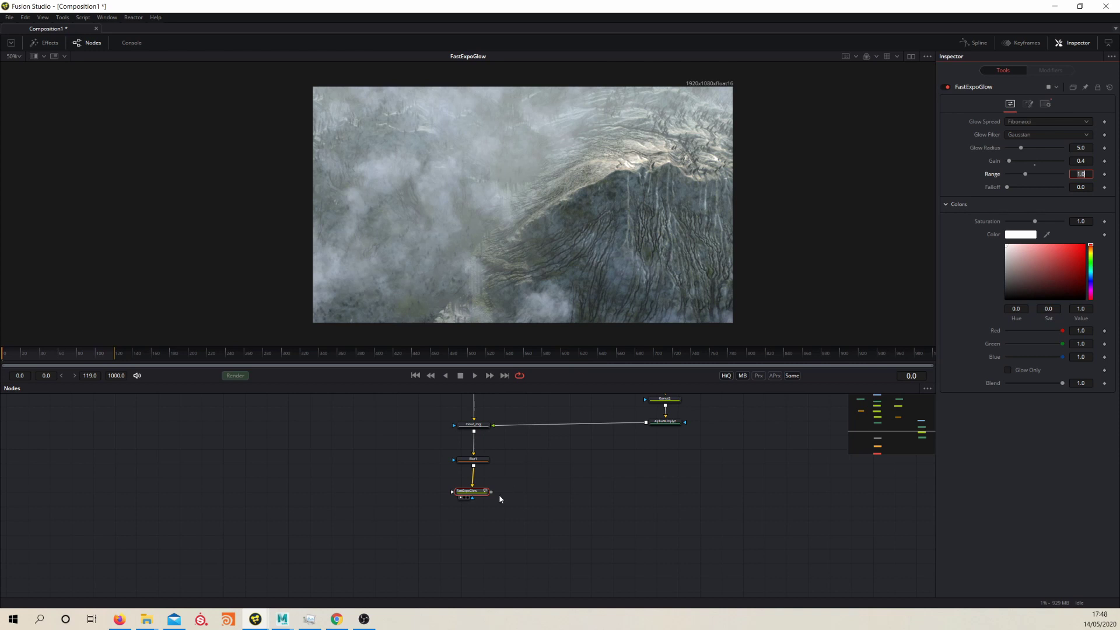
left_click(463, 465)
left_click(460, 497)
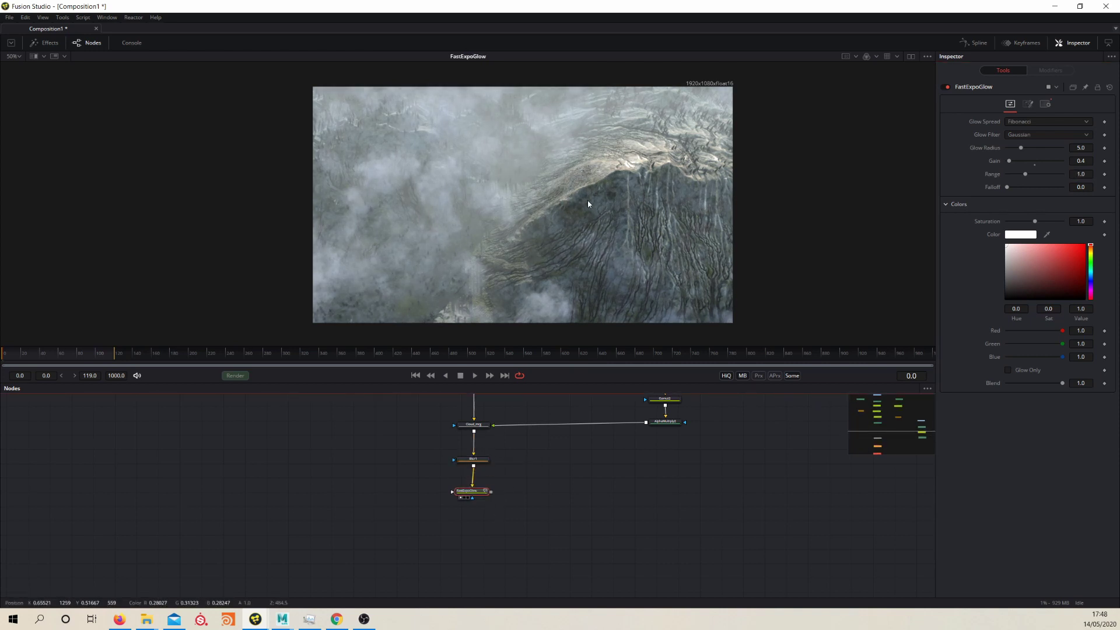
Step: Reduce the FastExpoGlow Glow Radius to about 2.99 and inspect the mountain ridge up close
scroll(505, 464, "up", 2)
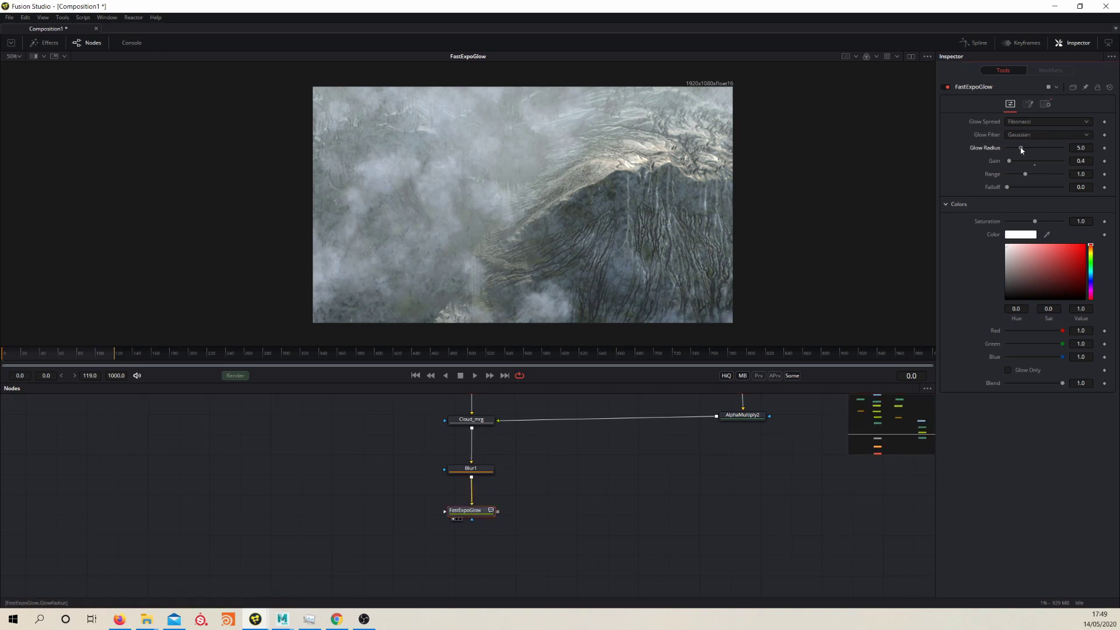
left_click_drag(1014, 150, 1015, 151)
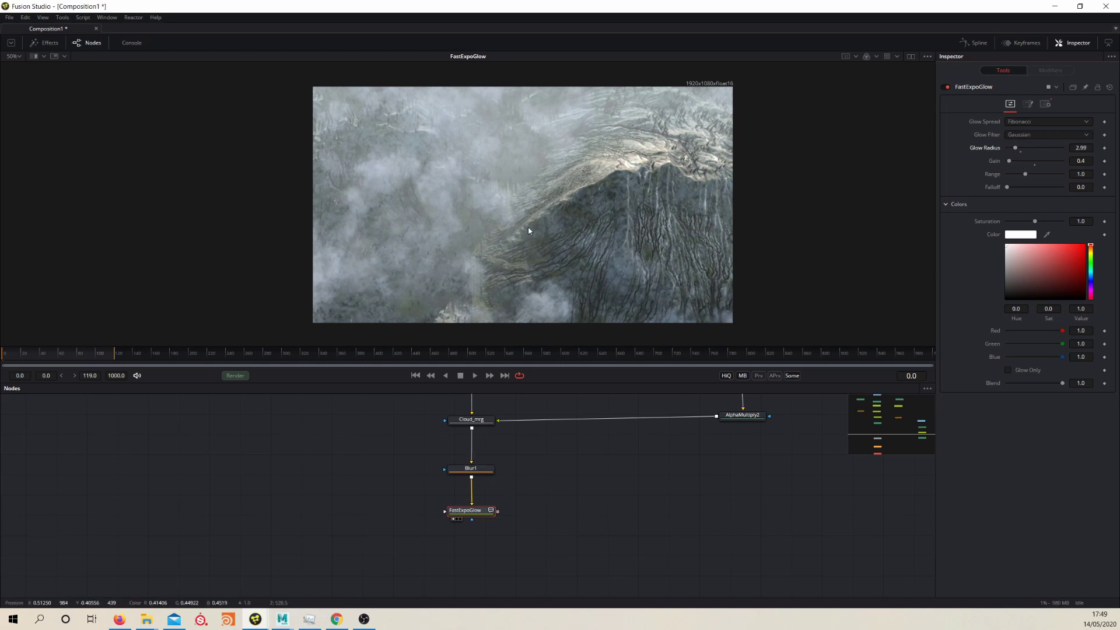
scroll(575, 196, "up", 5)
scroll(577, 280, "down", 3)
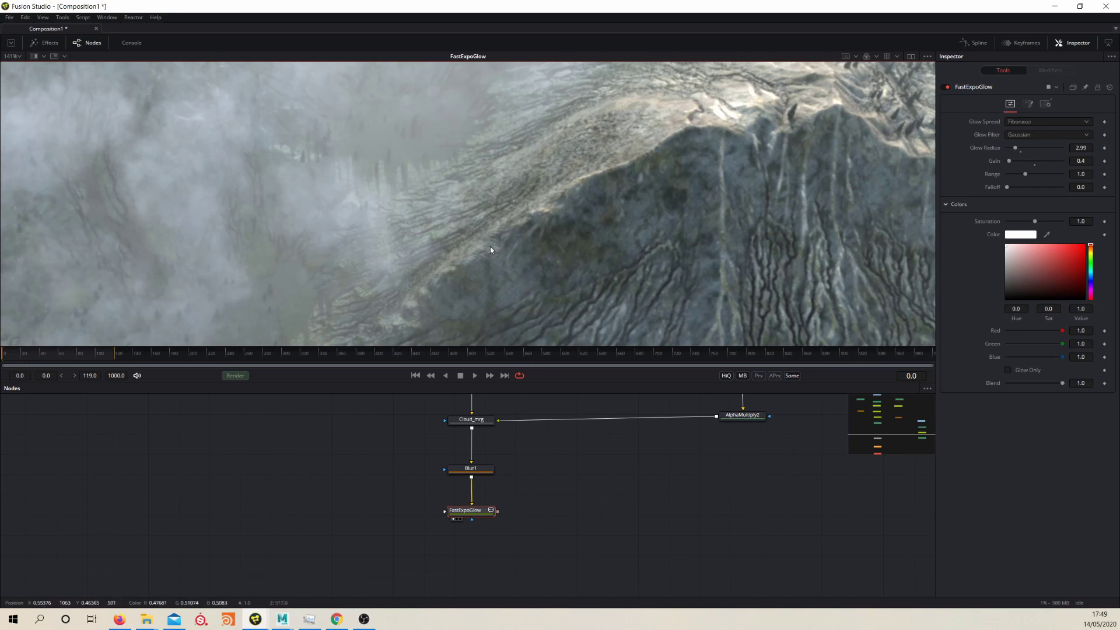
Step: Set the Blur node's Blur Size to 0.3 and check the whole frame
left_click(472, 468)
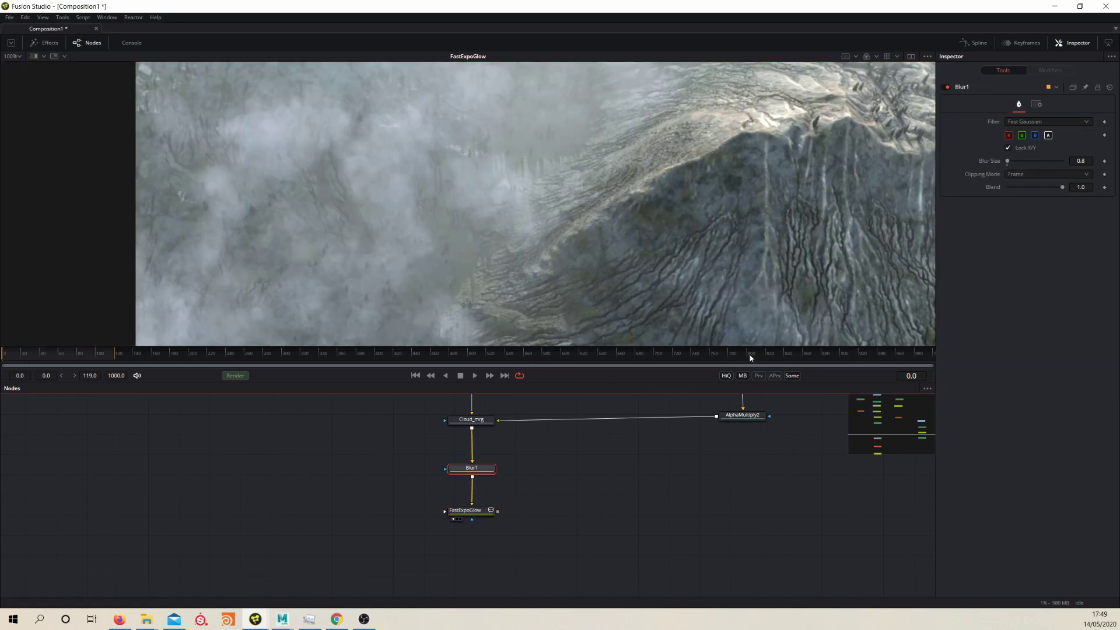
left_click(1081, 160)
type("3")
key("Tab")
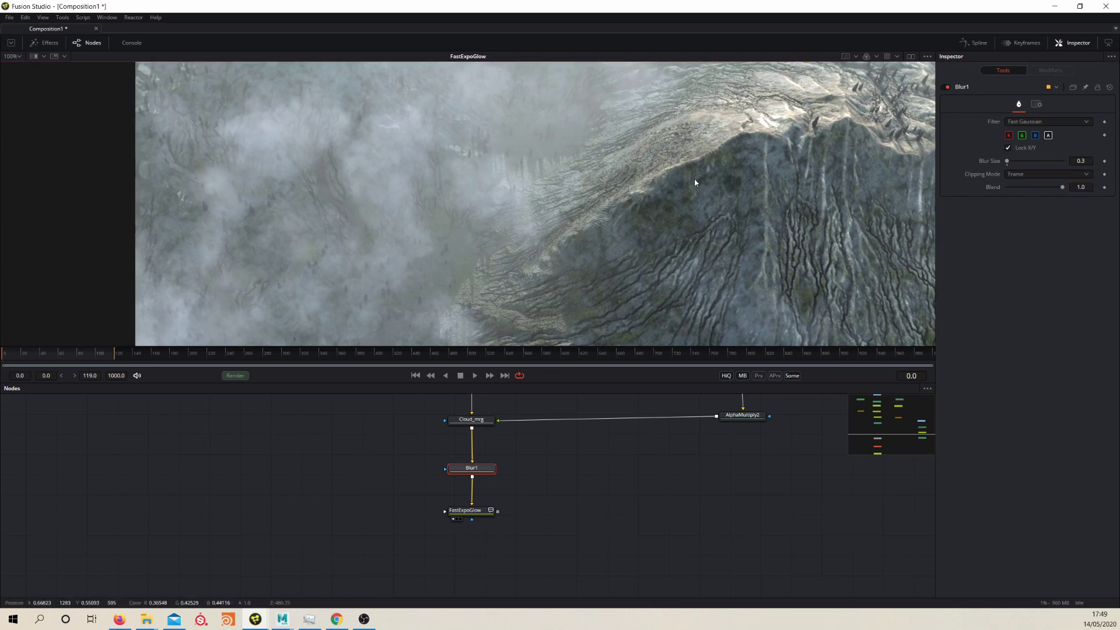
scroll(679, 197, "down", 2)
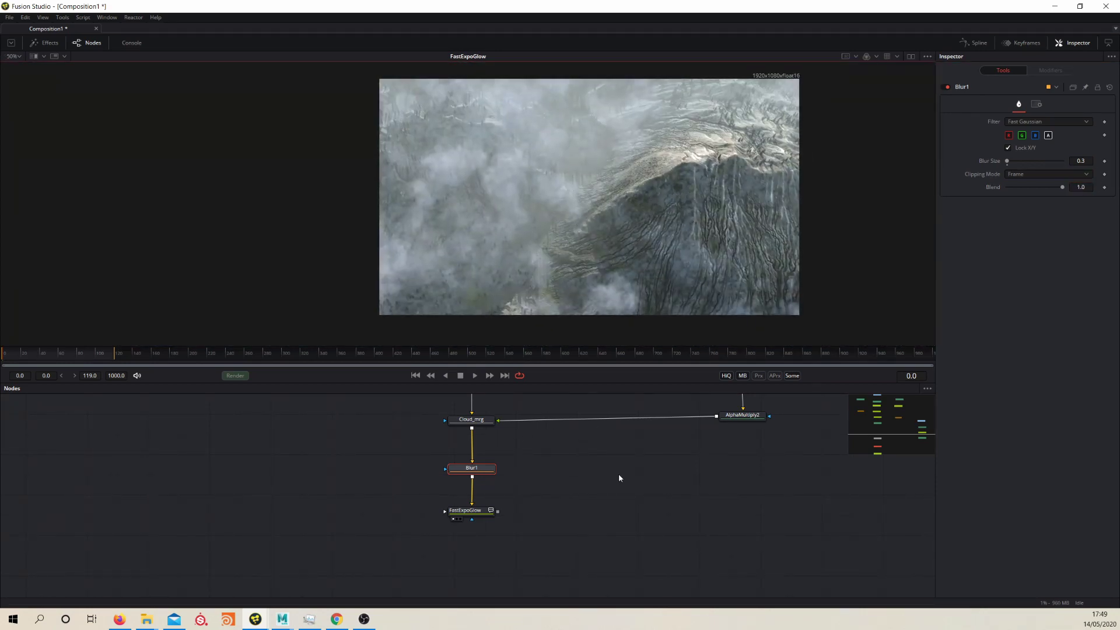
Step: Move FastExpoGlow closer to the Blur node and add a Color Curves node below it
left_click_drag(489, 511, 489, 497)
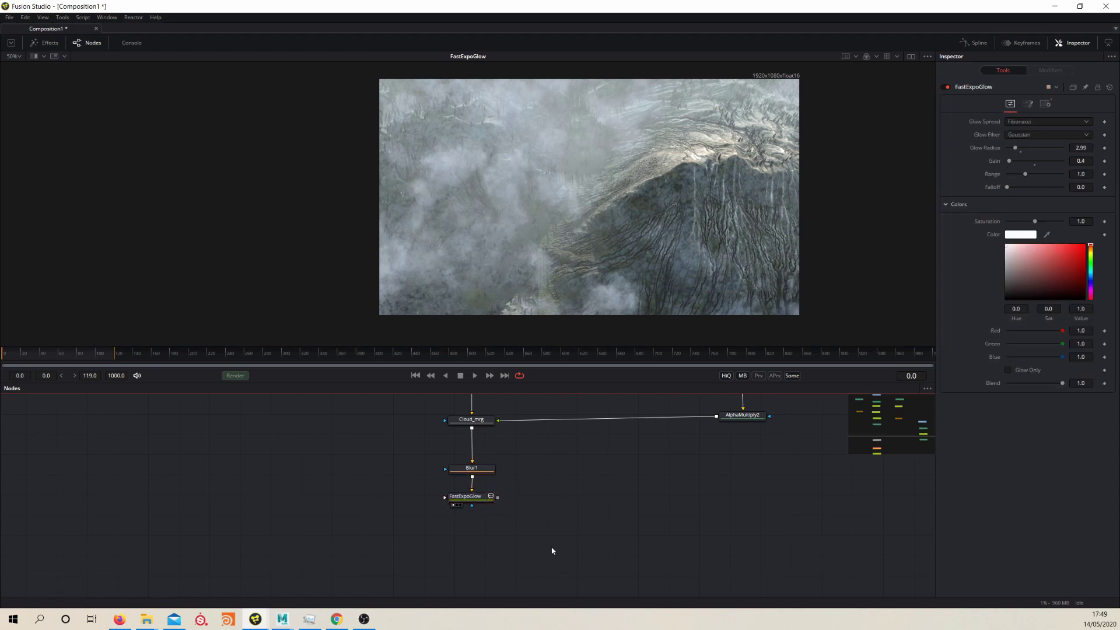
key("shift+space")
type("exp")
key("BackSpace")
key("BackSpace")
key("BackSpace")
type("cc")
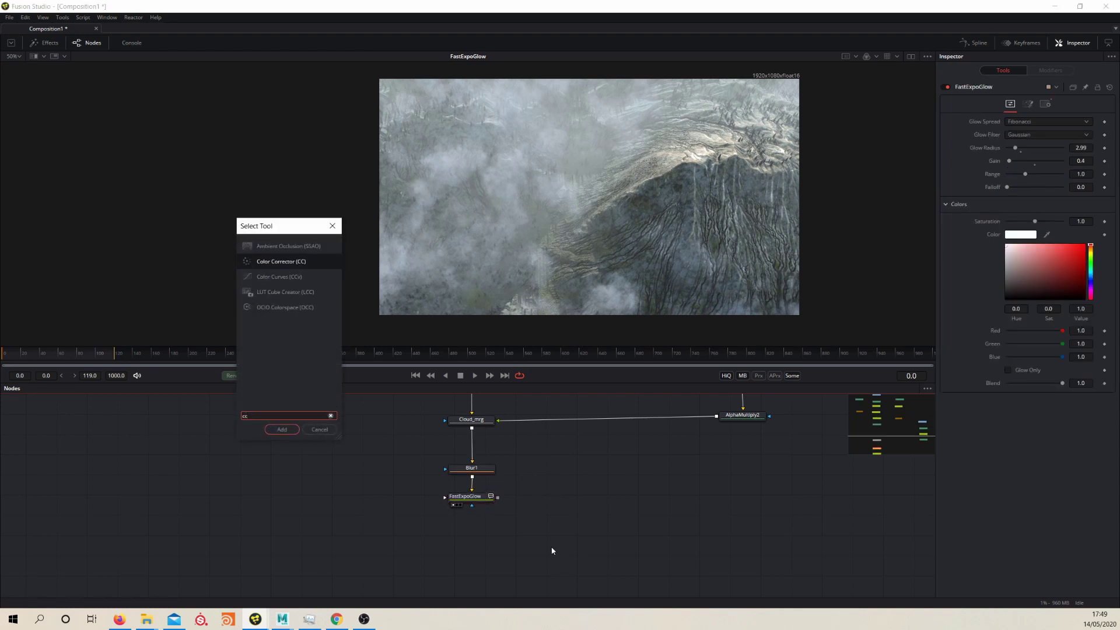
type("v")
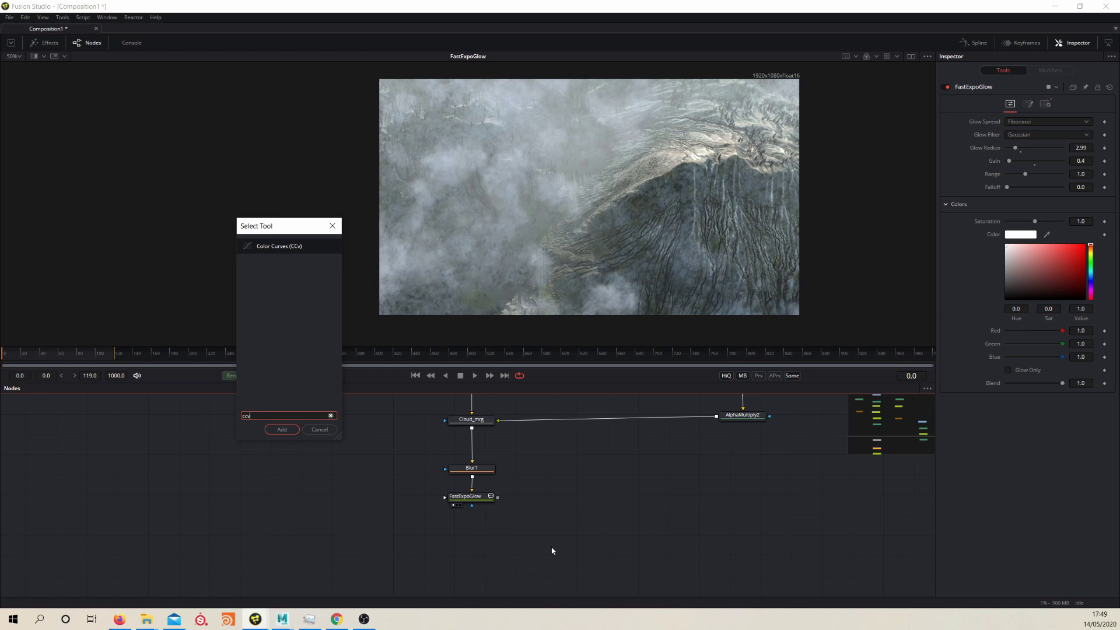
key("Return")
Step: Connect the FastExpoGlow output to the Color Curves node, place it underneath, and show its result in the viewer
left_click_drag(552, 550, 498, 499)
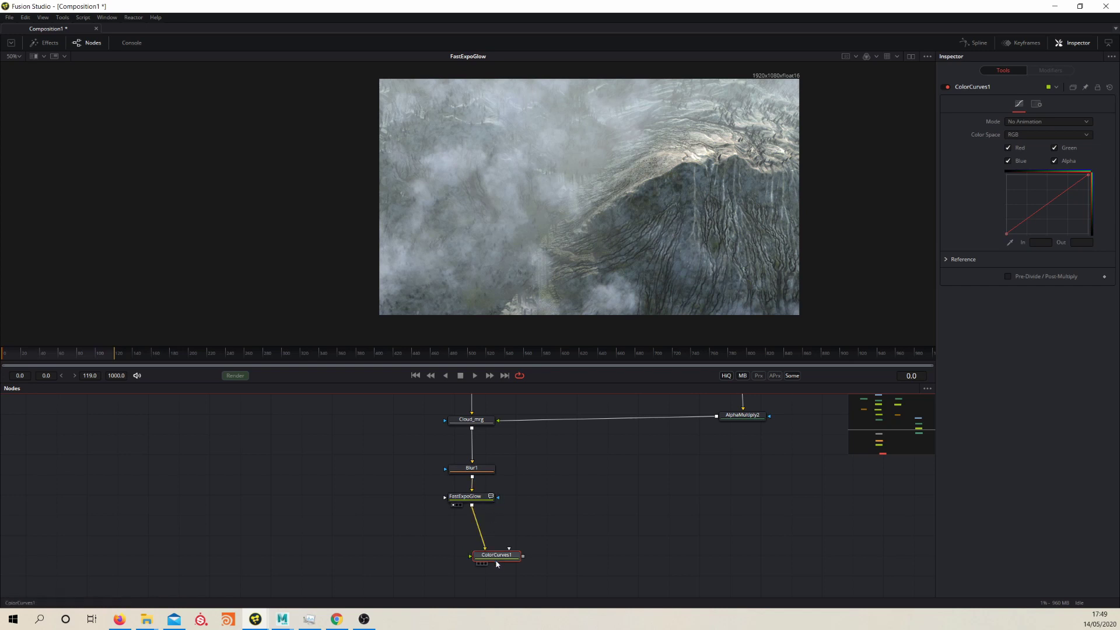
left_click_drag(496, 555, 468, 550)
key("1")
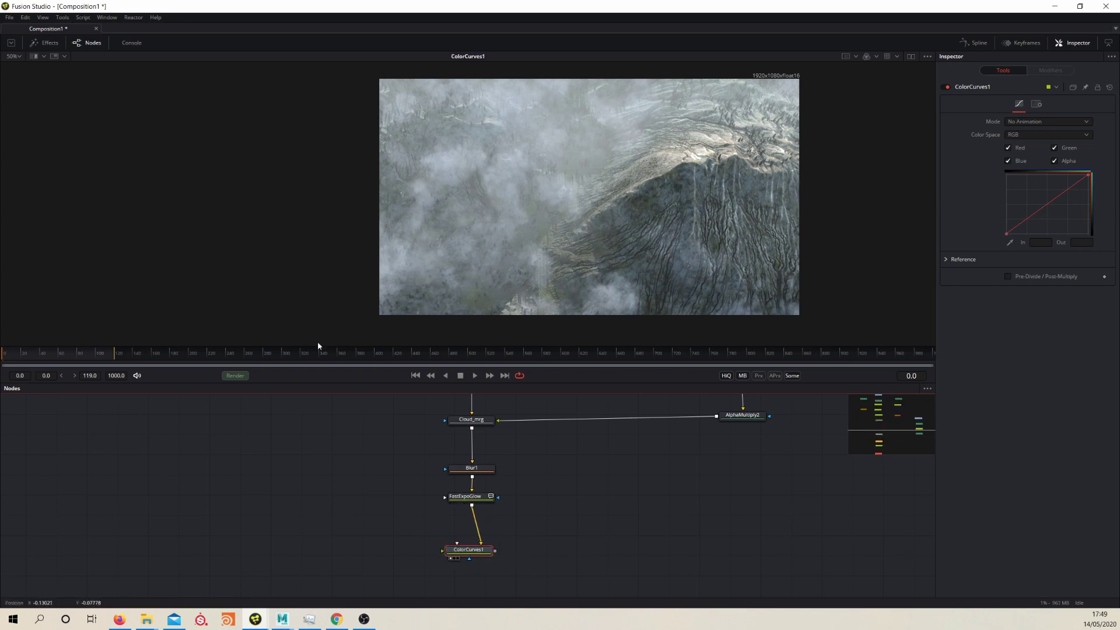
Step: Bend the ColorCurves1 curve below the diagonal with points at about (0.24, 0.19), (0.66, 0.51) and (0.84, 0.79)
left_click(1024, 224)
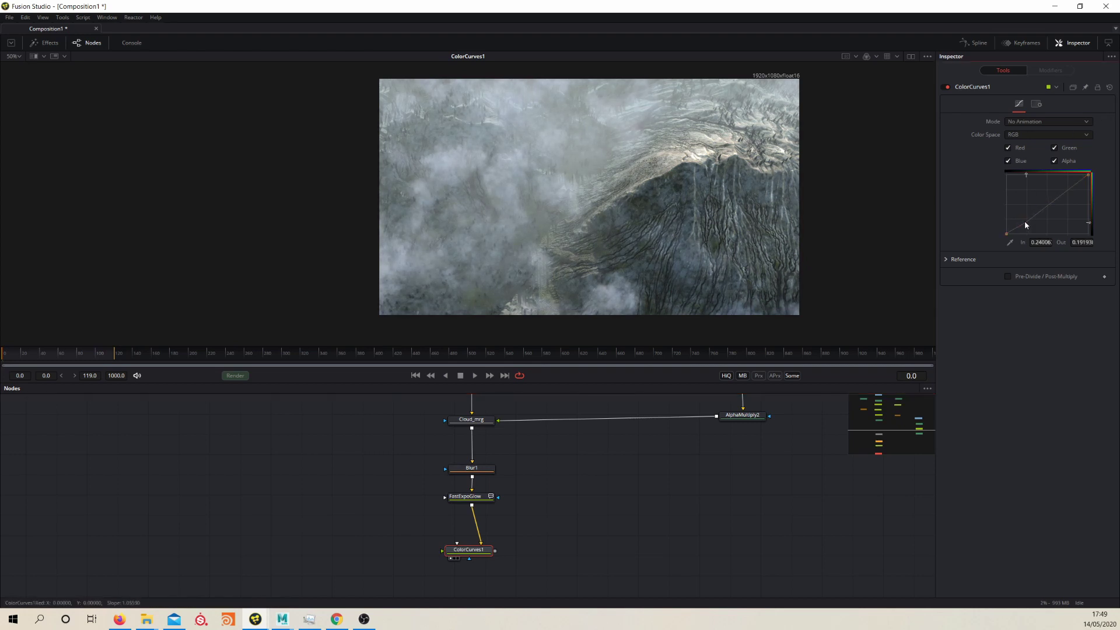
left_click_drag(1027, 223, 1026, 222)
left_click(1059, 202)
left_click_drag(1059, 205, 1059, 206)
left_click(1070, 193)
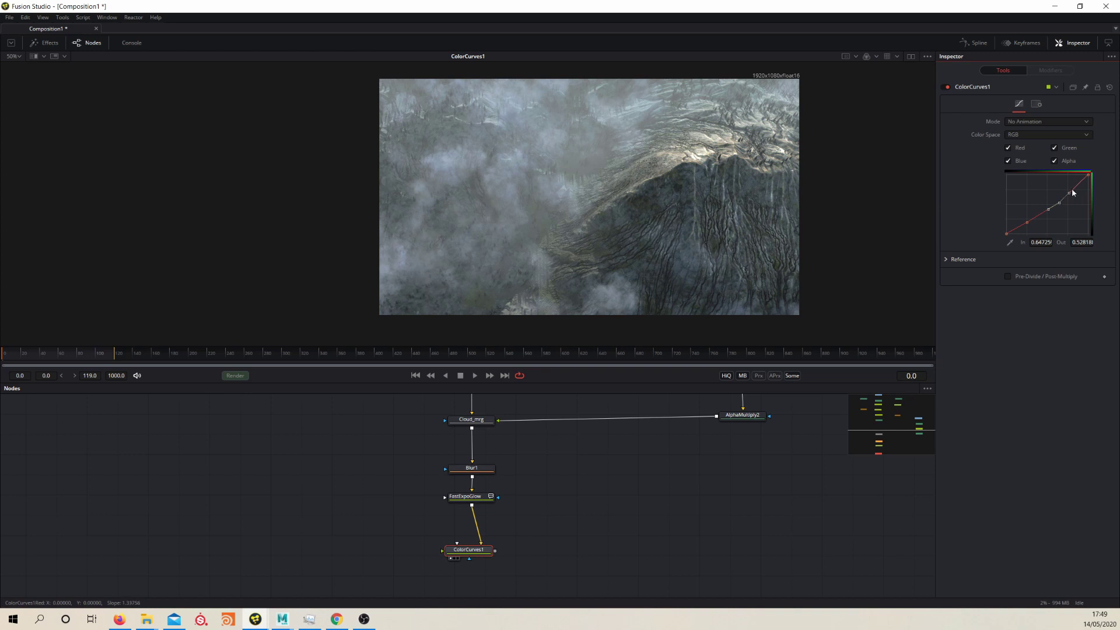
left_click_drag(1077, 189, 1075, 203)
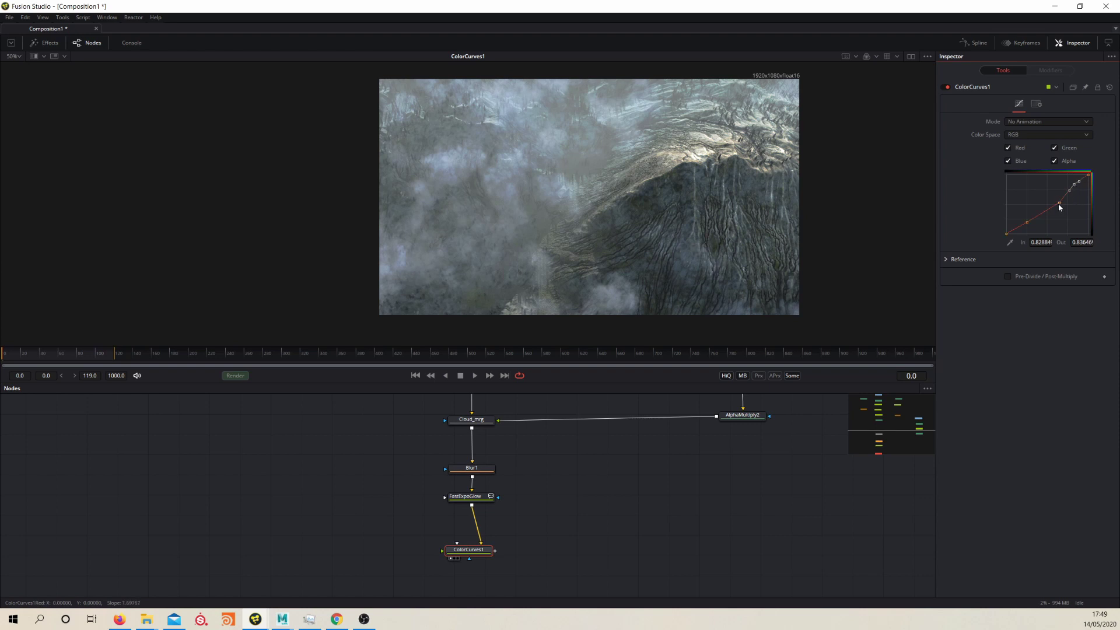
left_click(1059, 204)
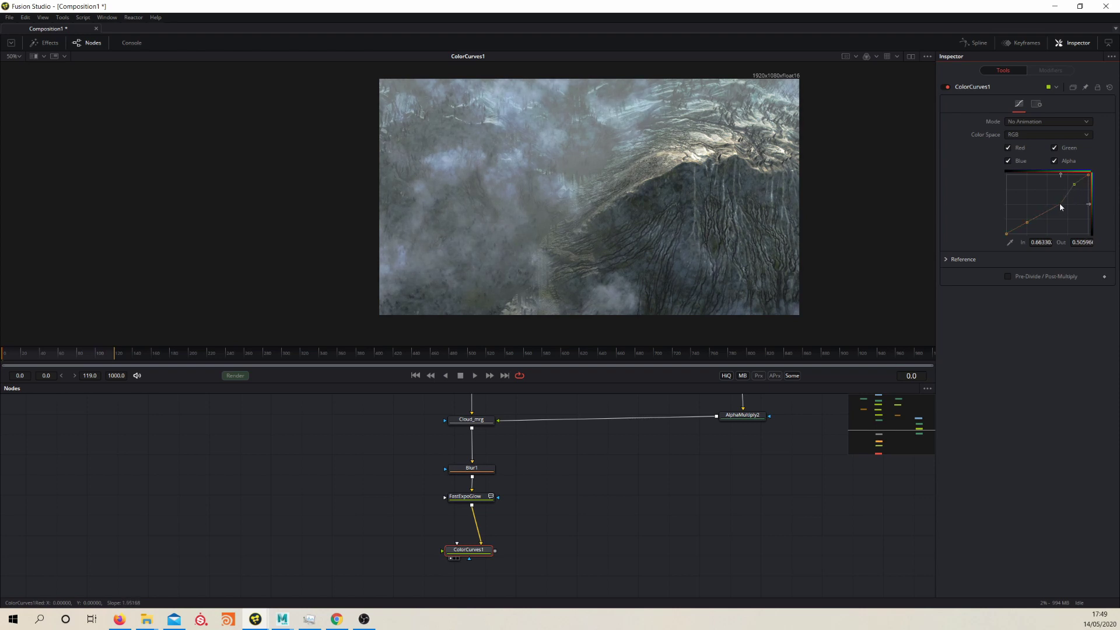
left_click(1076, 187)
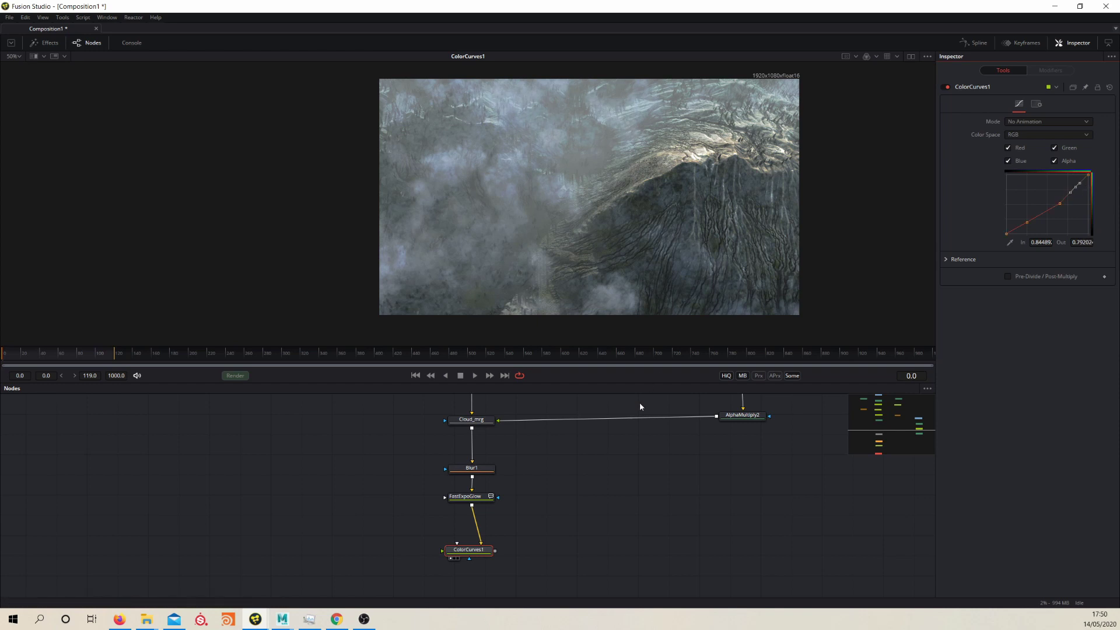
Step: Reduce the tint Strength of ColorCorrector1, located below Tree_CC, to about 0.103
left_click_drag(563, 402, 580, 566)
scroll(580, 565, "down", 2)
scroll(535, 460, "up", 2)
scroll(565, 515, "up", 4)
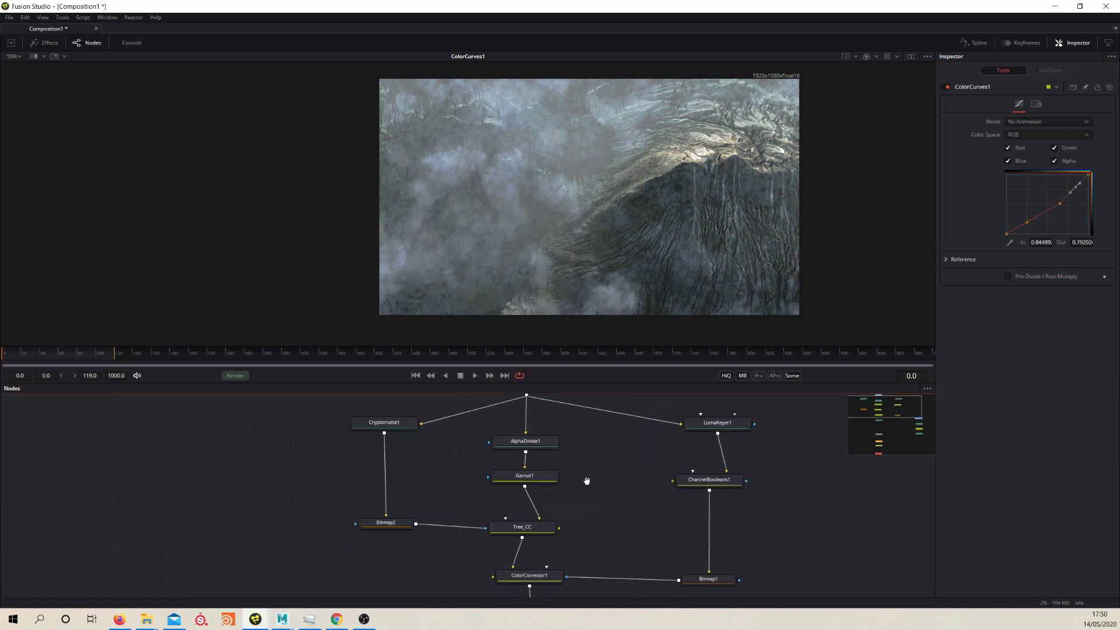
left_click(577, 519)
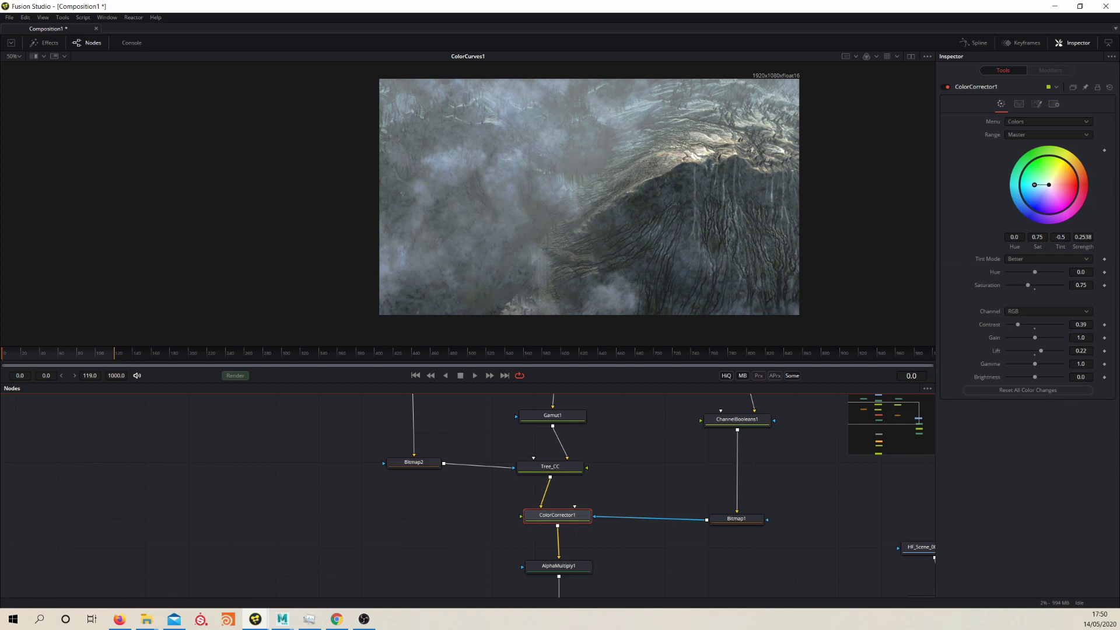
left_click_drag(1033, 187, 1037, 187)
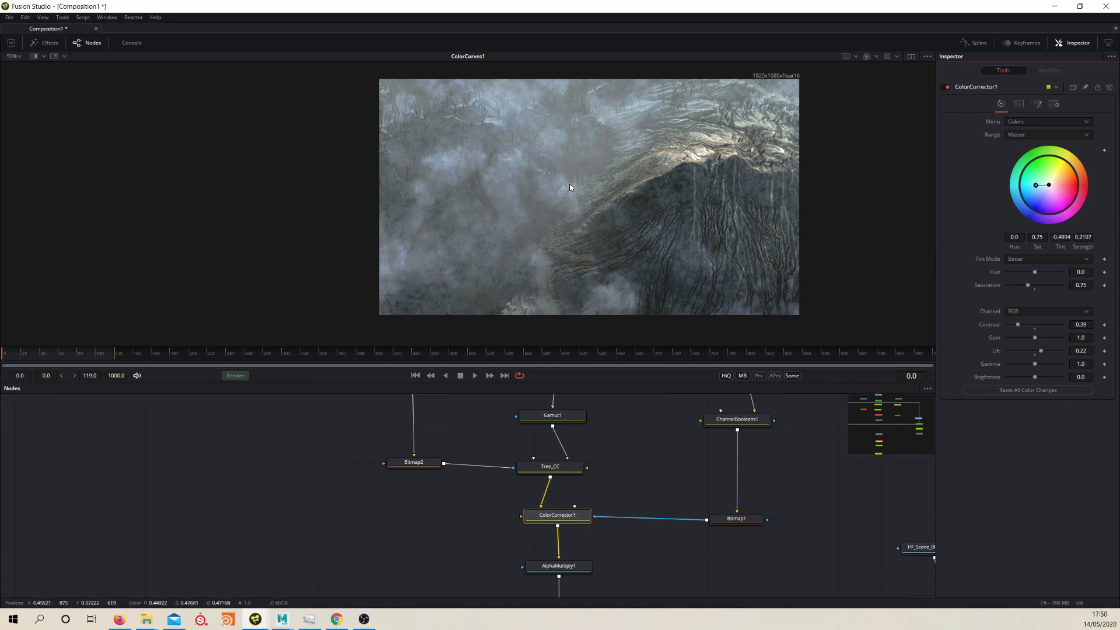
left_click_drag(1035, 186, 1040, 185)
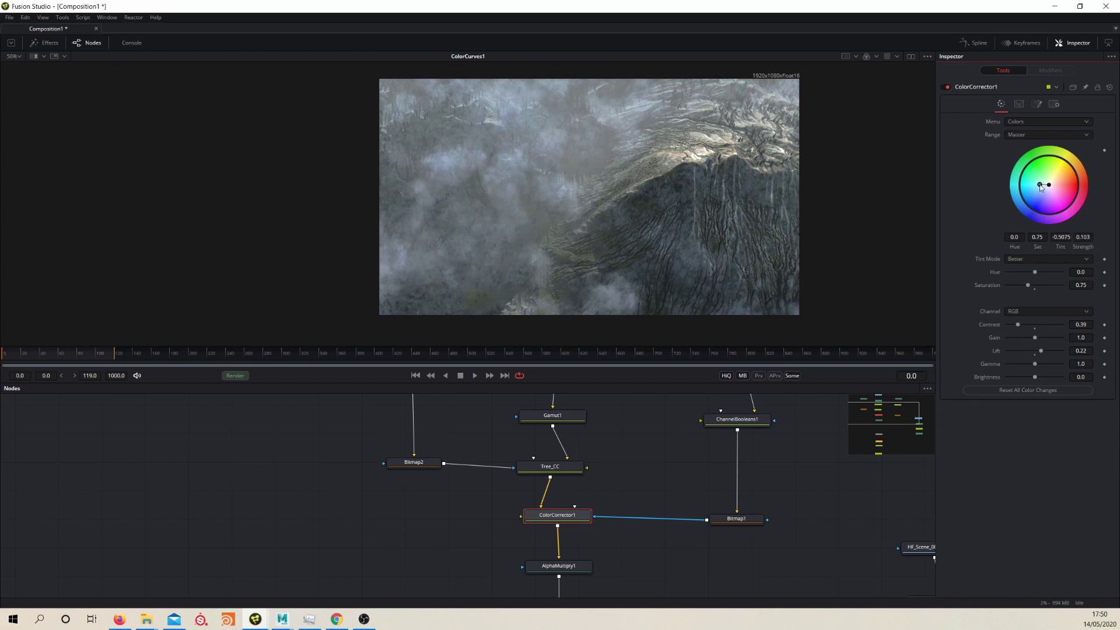
Step: Raise the upper-middle point of the ColorCurves1 curve to about 0.63 in and 0.55 out
left_click_drag(719, 476, 736, 368)
left_click_drag(590, 458, 657, 212)
left_click_drag(630, 579, 633, 229)
left_click_drag(637, 478, 623, 418)
left_click_drag(587, 434, 620, 274)
key("1")
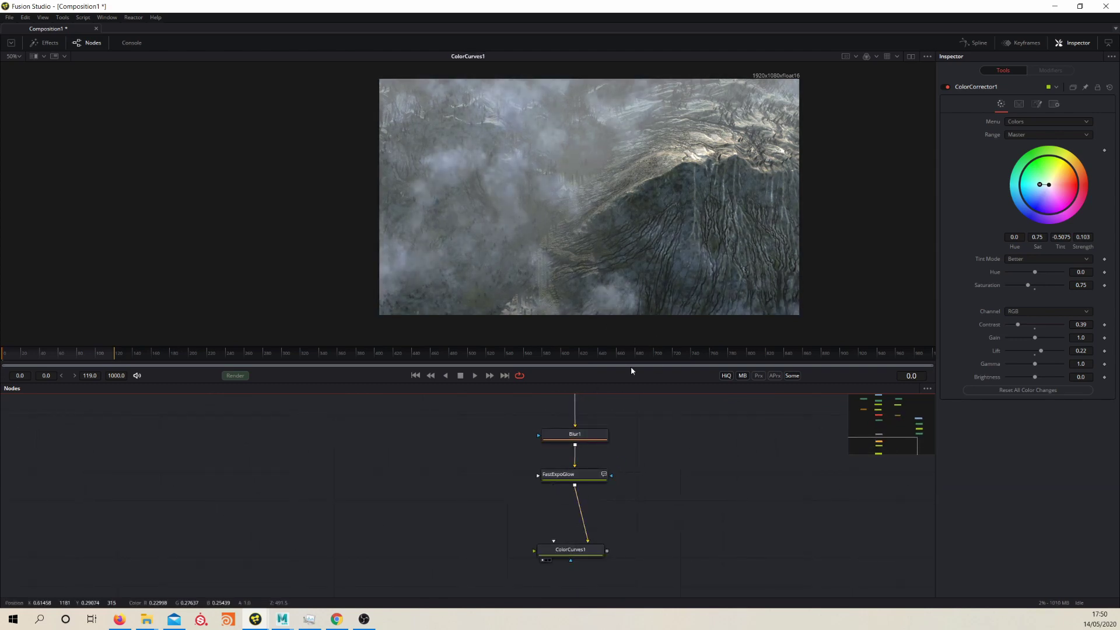
left_click(574, 550)
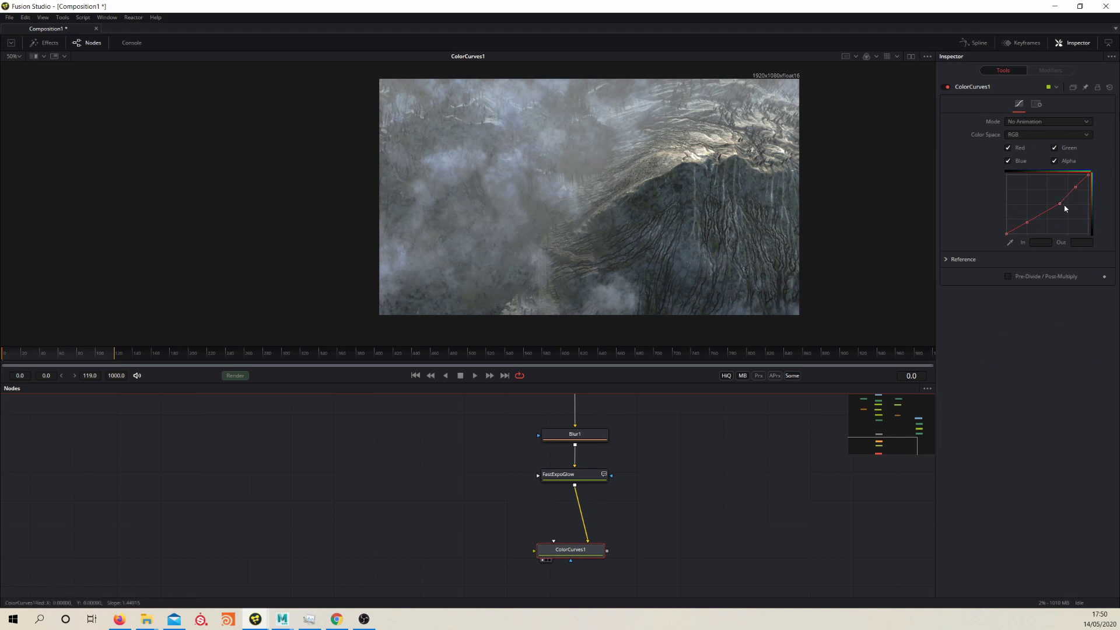
left_click_drag(1060, 204, 1059, 201)
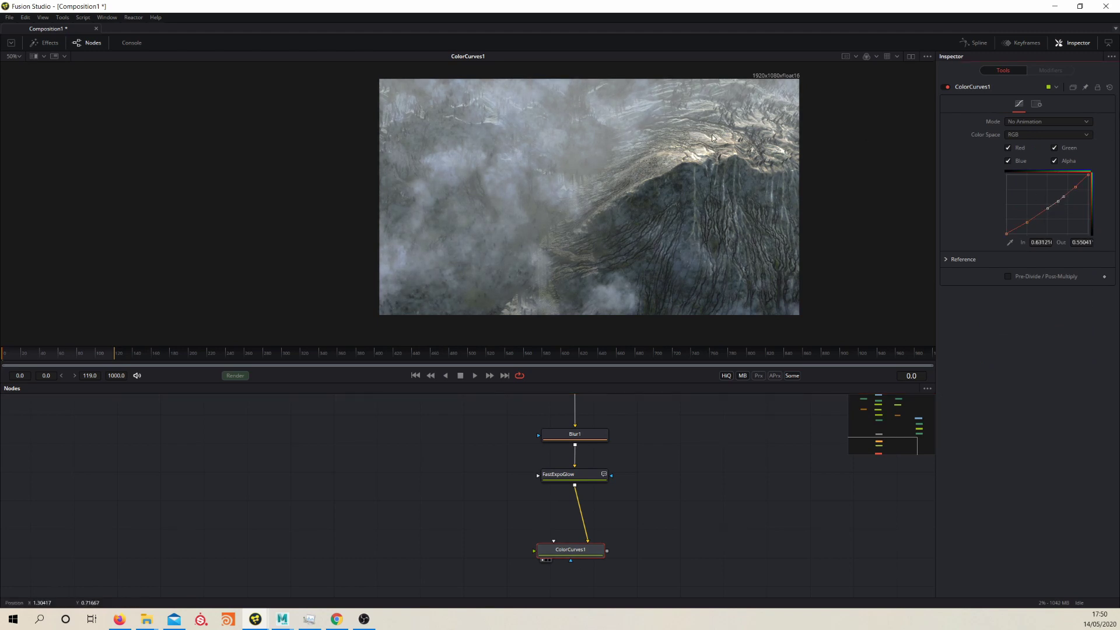
Step: Set the curve's lower point to about 0.24 in and 0.18 out, and move ColorCurves1 closer to FastExpoGlow
left_click(1026, 222)
key("Delete")
left_click(1026, 223)
mouse_move(589, 544)
left_mouse_down()
mouse_move(591, 520)
mouse_move(579, 536)
left_mouse_up()
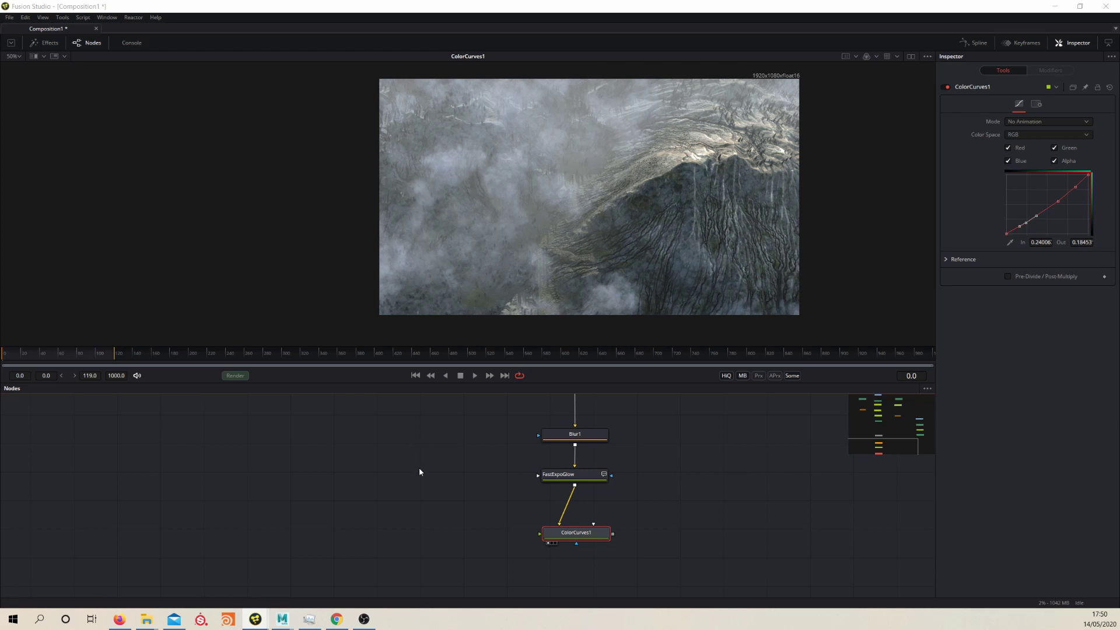
Step: Add a Color Corrector node below ColorCurves1, connect it to the ColorCurves1 output, and show its result in the viewer
left_click_drag(427, 485, 402, 453)
left_click_drag(505, 547, 490, 515)
left_click(491, 528)
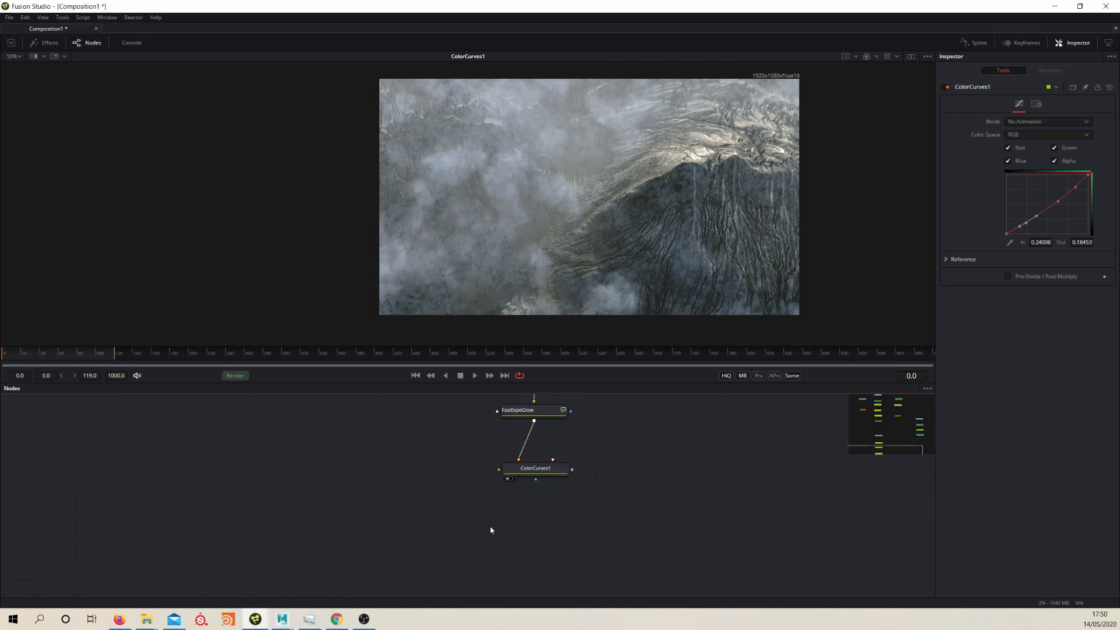
key("shift+space")
type("cc")
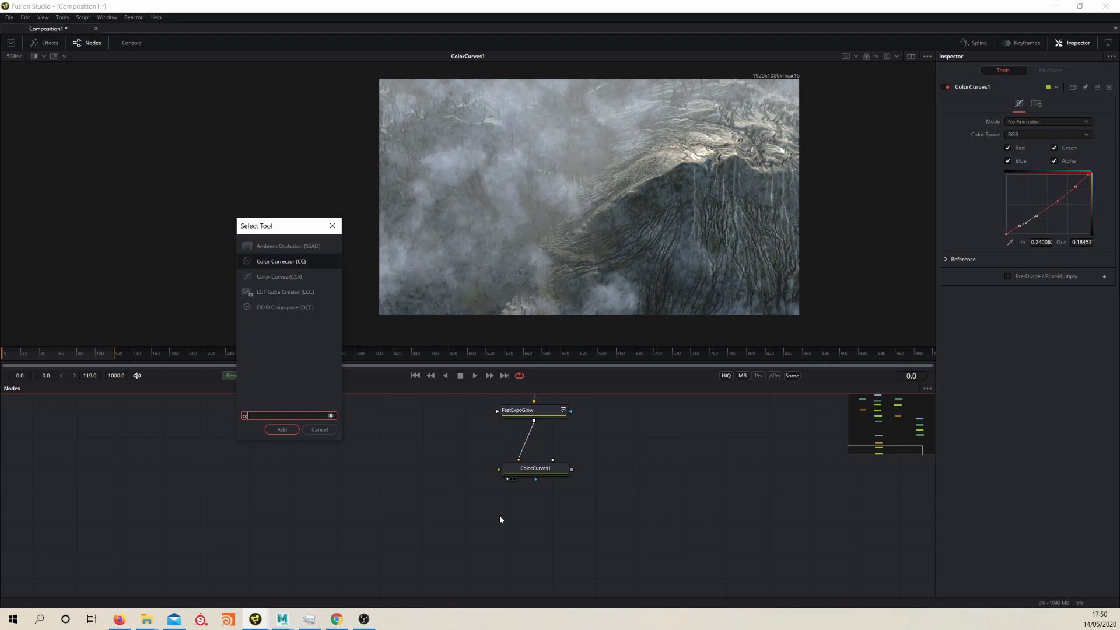
key("Return")
mouse_move(515, 525)
left_mouse_down()
mouse_move(560, 509)
mouse_move(572, 469)
left_mouse_up()
left_click_drag(562, 511, 601, 295)
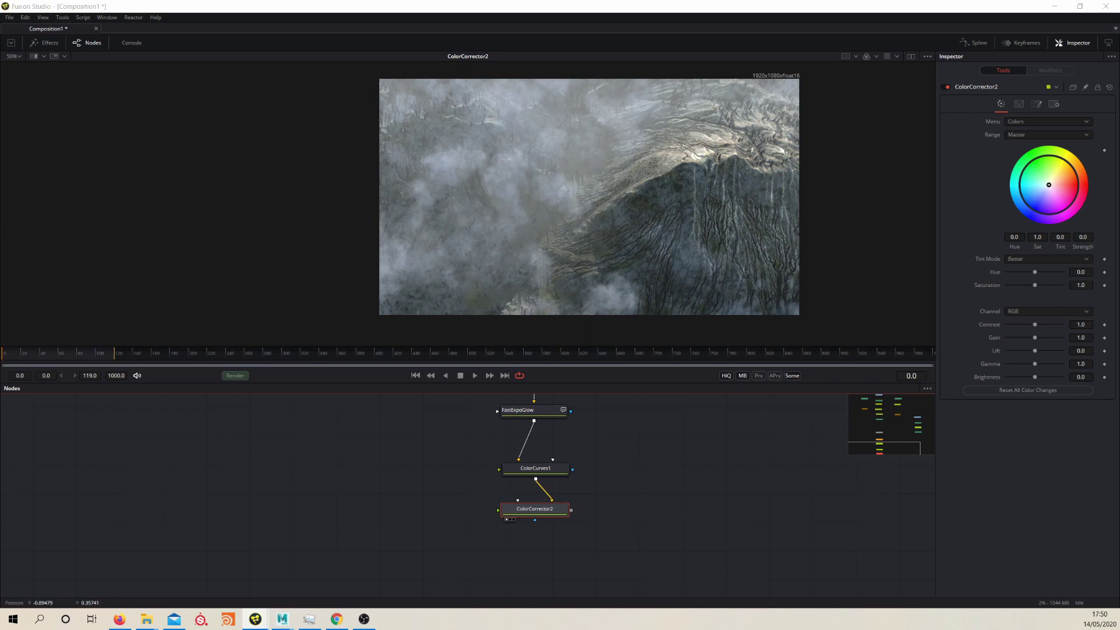
left_click_drag(521, 511, 523, 514)
Step: Set the ColorCorrector2 Saturation to 0.9 and inspect the mountain ridge up close
left_click_drag(614, 208, 500, 184)
scroll(572, 239, "up", 2)
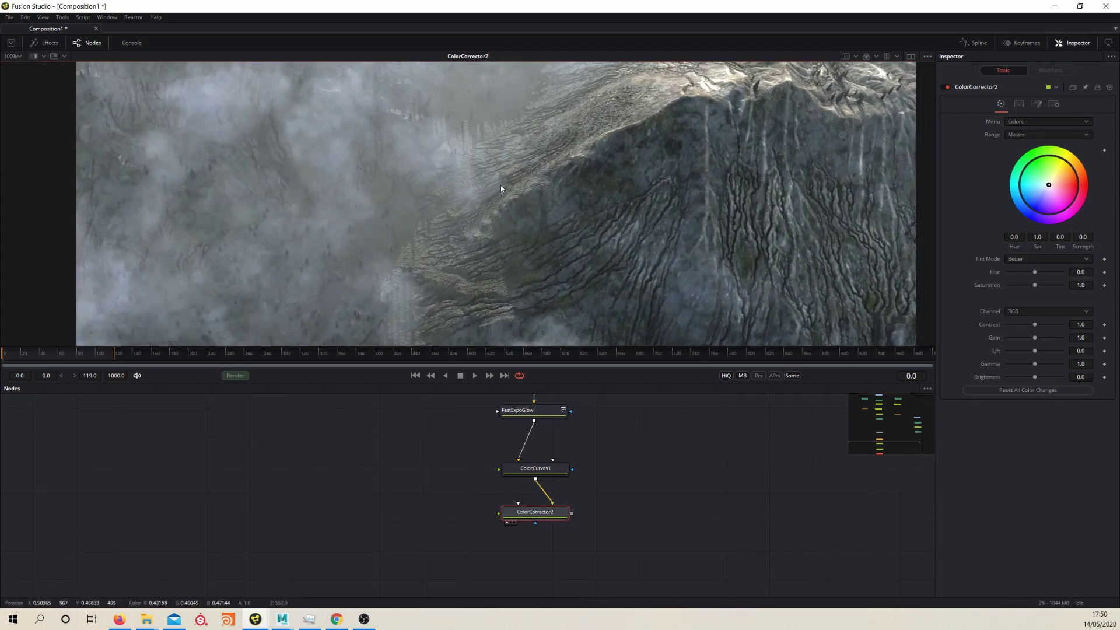
scroll(514, 188, "down", 5)
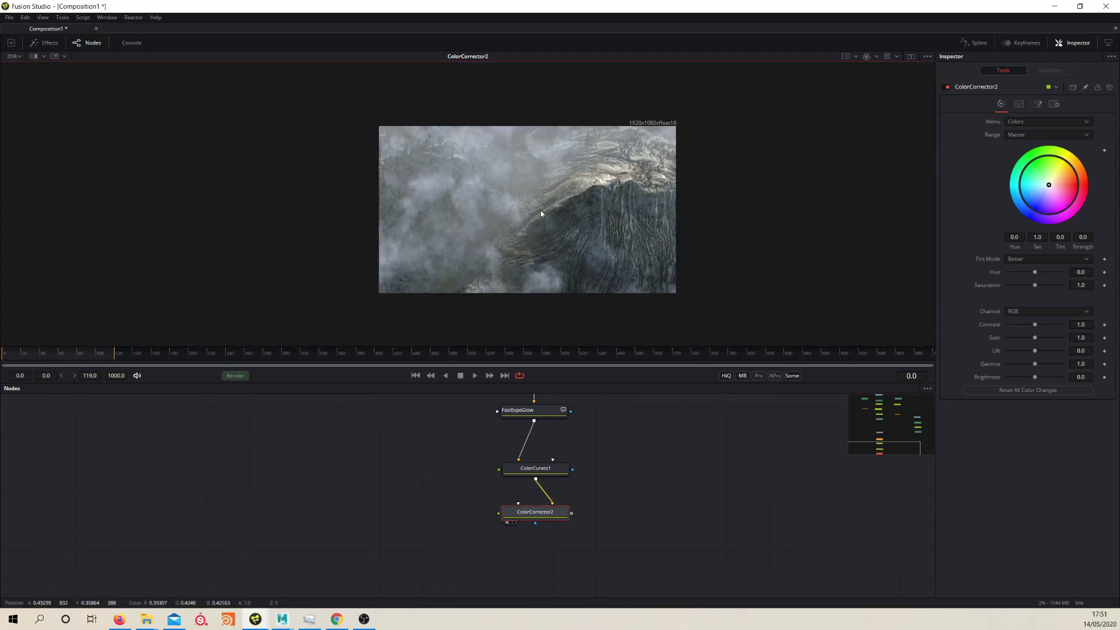
left_click(1086, 286)
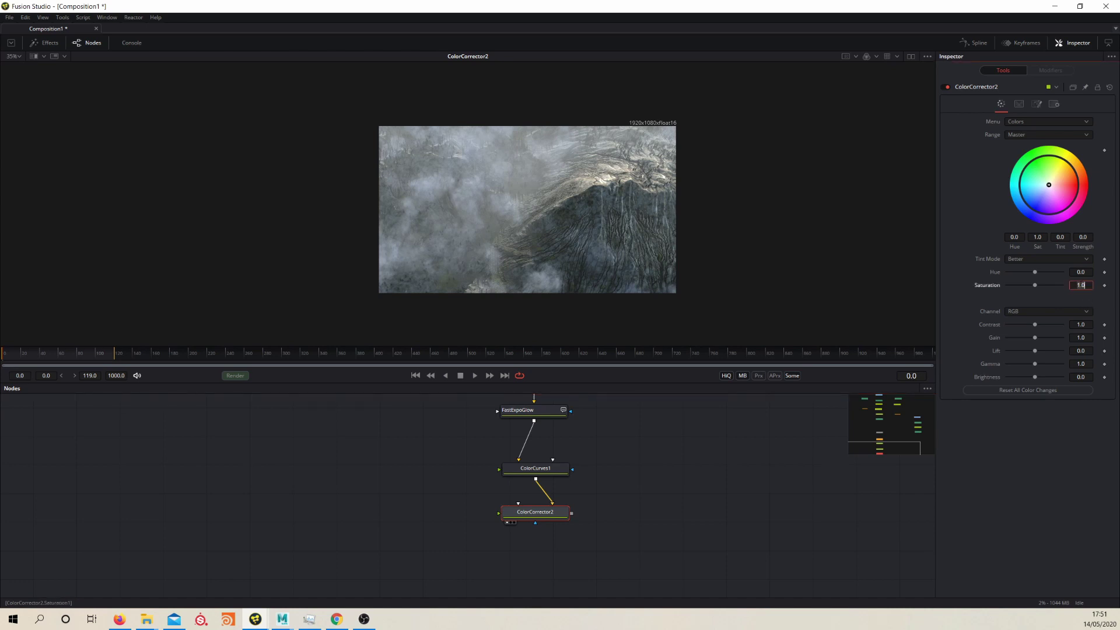
key("Tab")
middle_click(515, 229)
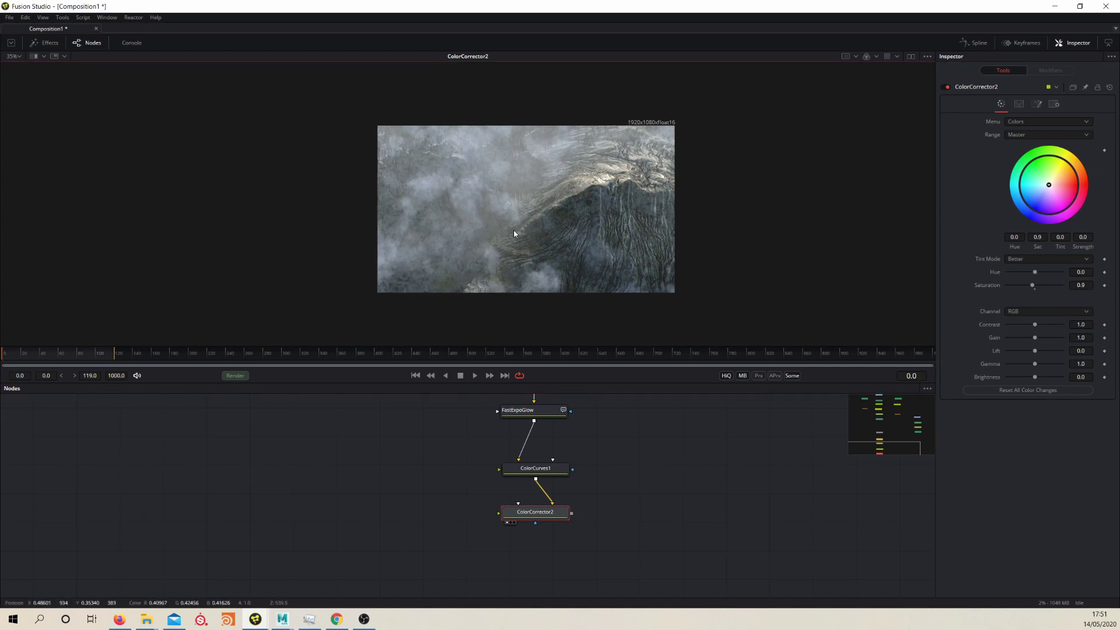
scroll(516, 192, "up", 2)
left_click_drag(578, 224, 493, 187)
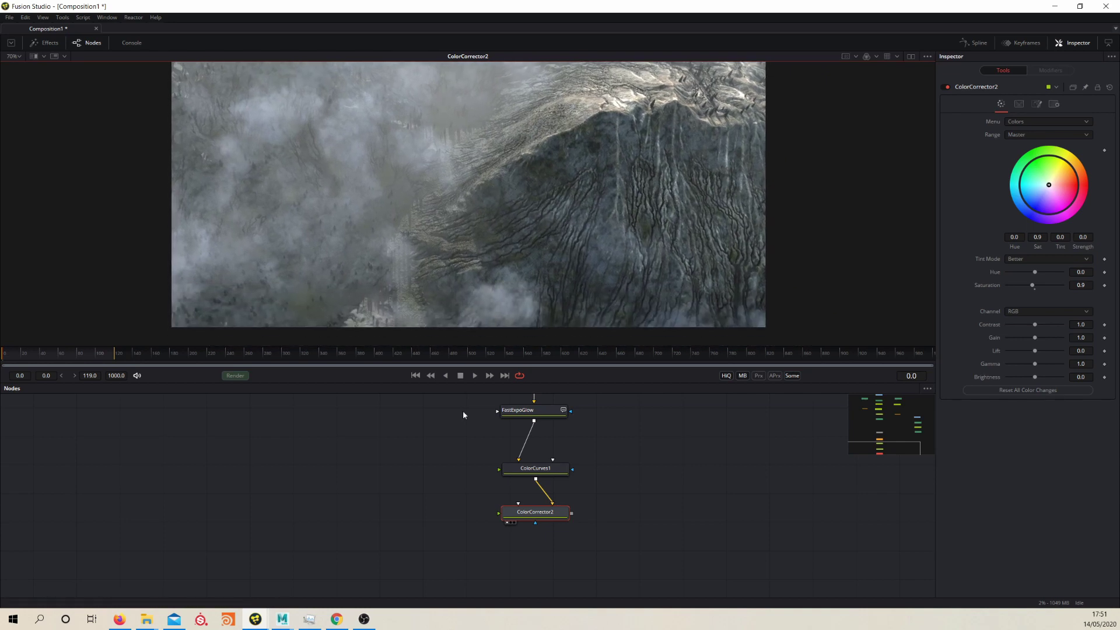
Step: Stack ColorCurves1 and ColorCorrector2 closely beneath FastExpoGlow and check the whole frame
left_click_drag(525, 512, 525, 497)
left_click_drag(470, 451, 631, 546)
left_click_drag(552, 501, 551, 483)
left_click(558, 523)
left_click_drag(565, 532, 562, 509)
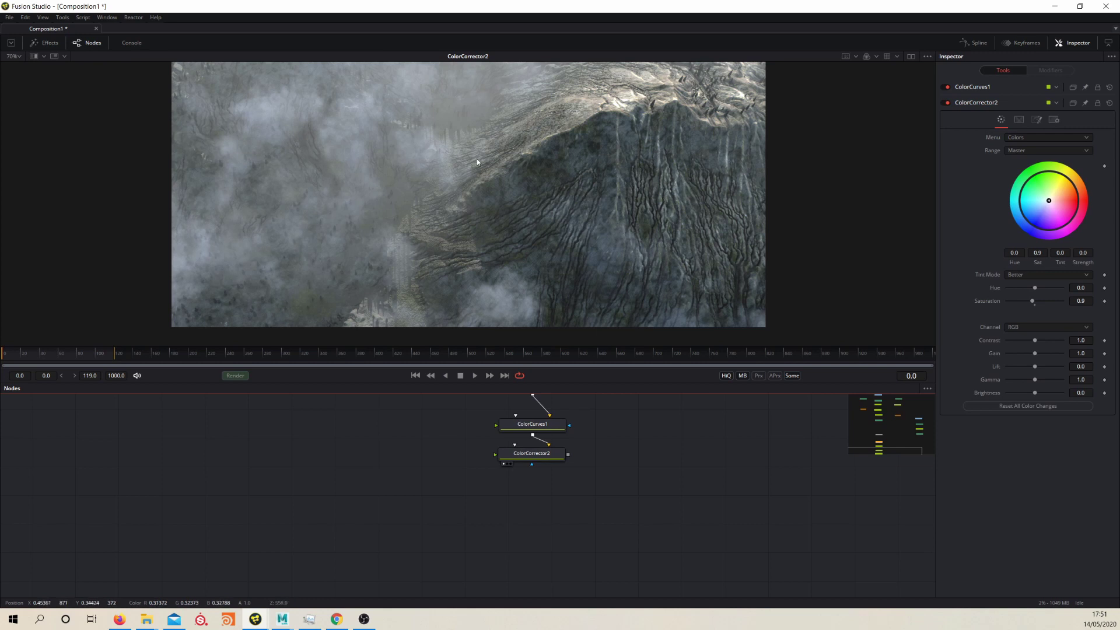
left_click_drag(497, 244, 491, 259)
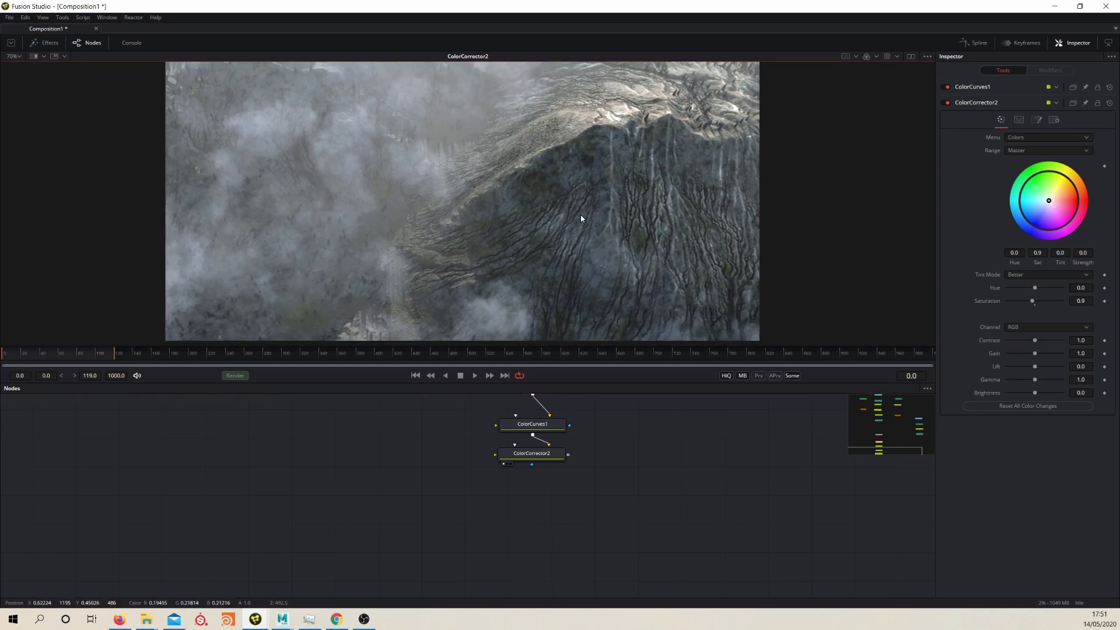
scroll(581, 219, "down", 2)
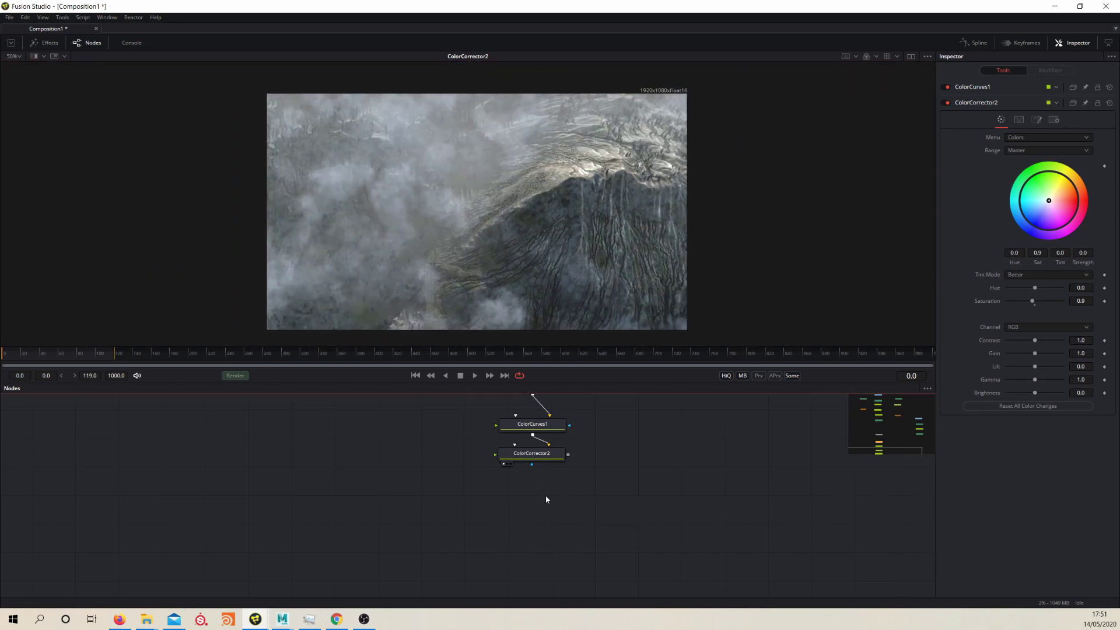
Step: Add an XfChroma Fuse node below ColorCorrector2, connect it to the ColorCorrector2 output, and show its result in the viewer
key("shift+space")
type("cc")
key("BackSpace")
key("BackSpace")
type("xf")
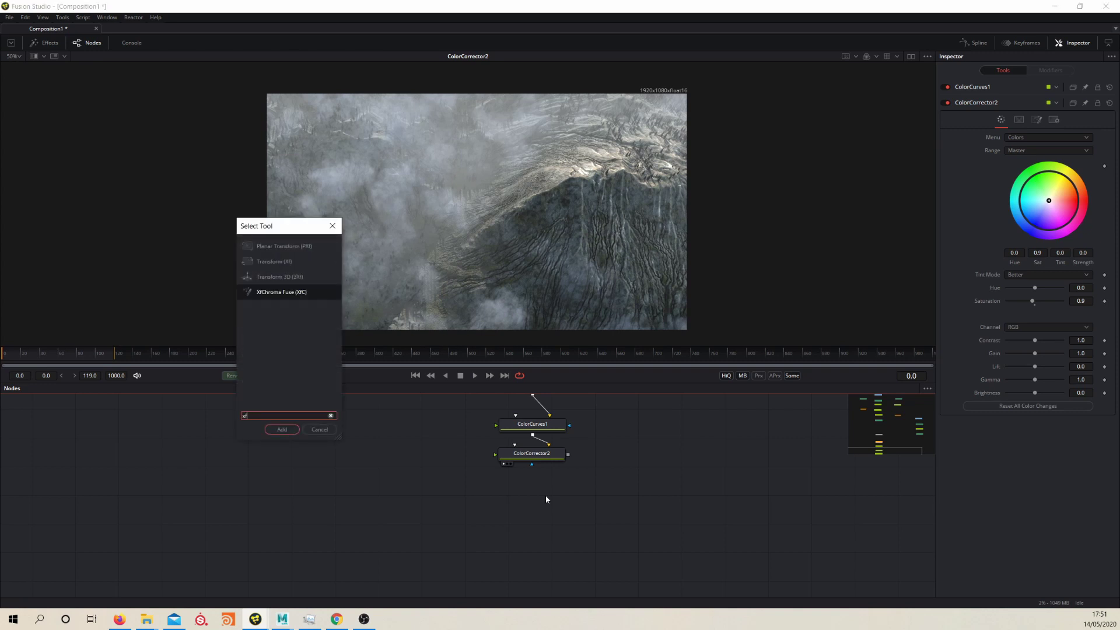
key("Return")
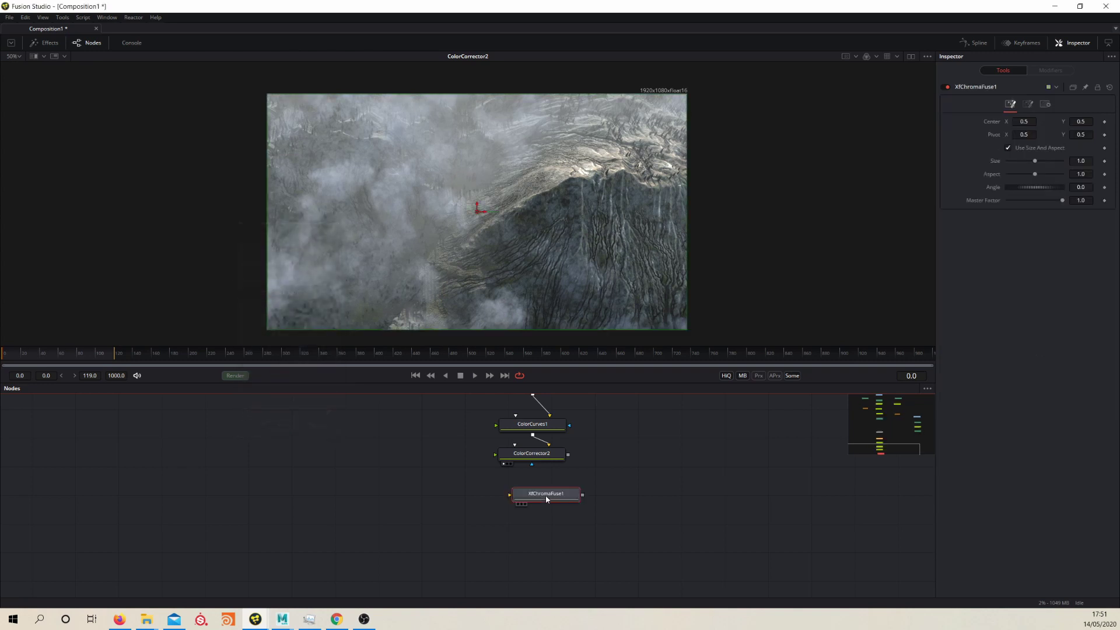
left_click_drag(547, 499, 526, 510)
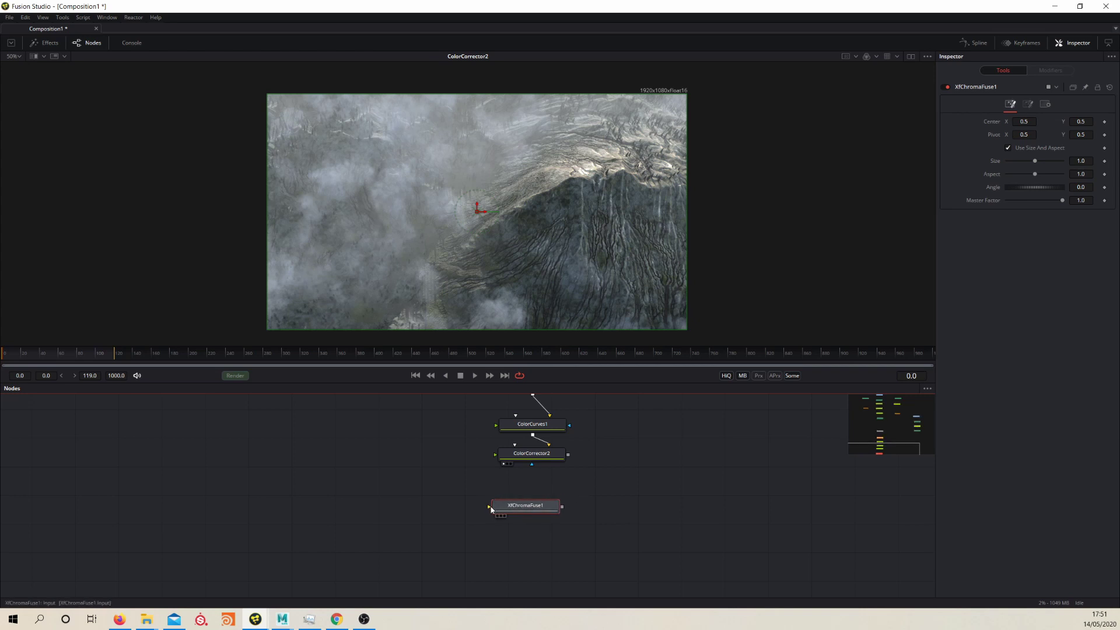
left_click_drag(561, 464, 555, 458)
key("1")
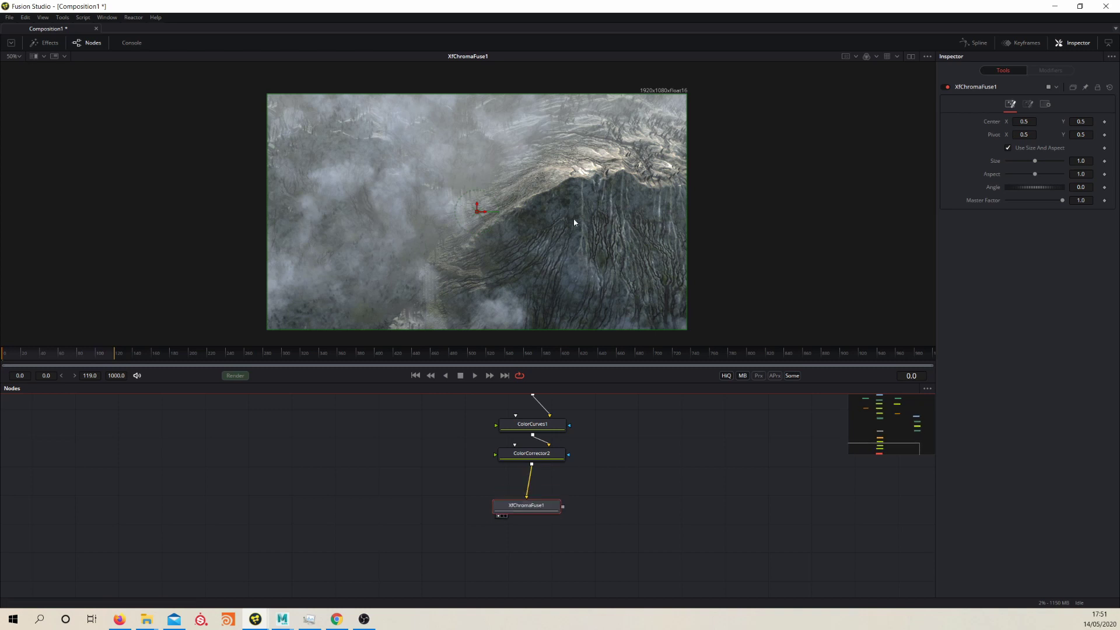
Step: Try a Size of 1.01 on XfChromaFuse1 for the chromatic aberration
left_click_drag(1038, 165, 1037, 164)
scroll(548, 197, "up", 1)
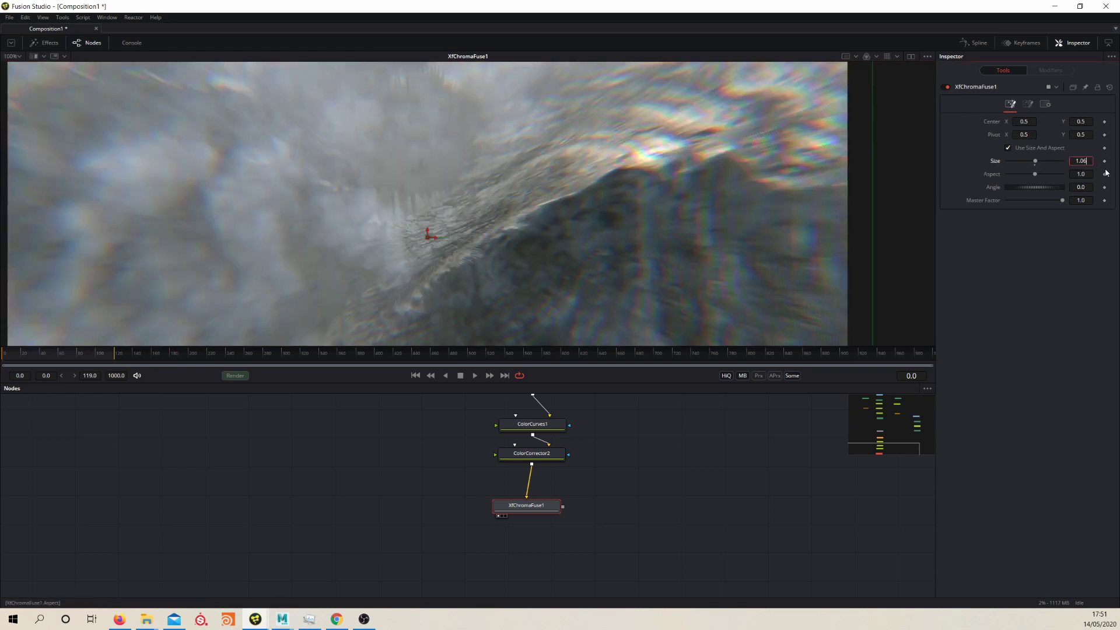
type("1")
key("Tab")
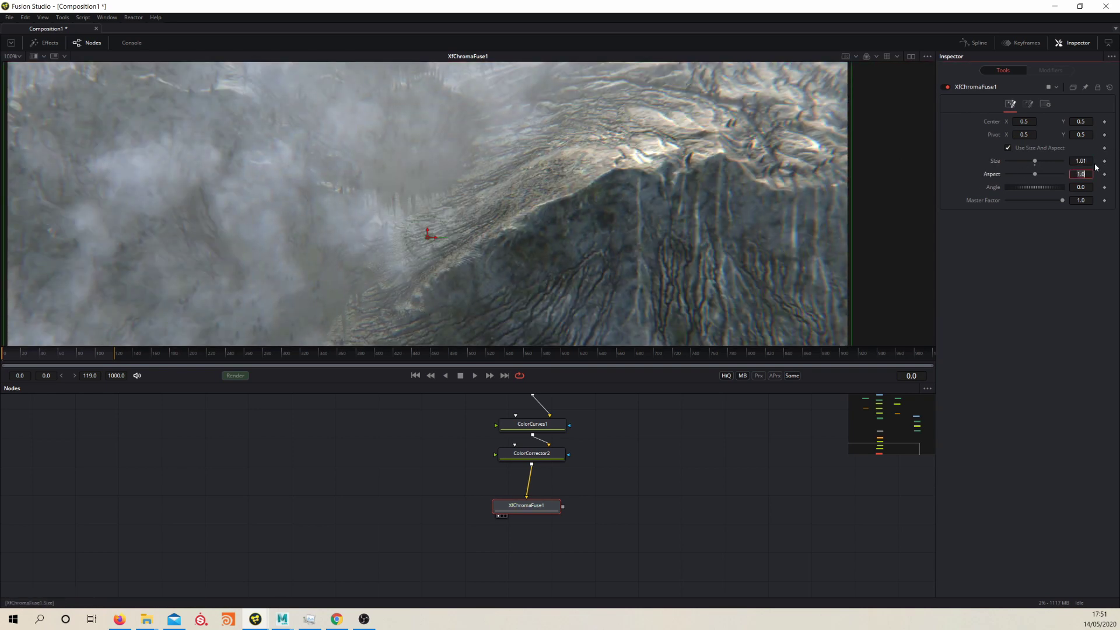
Step: Set the XfChromaFuse1 Size to 1.008 and check the color fringing across the frame
left_click_drag(379, 254, 342, 220)
scroll(343, 218, "up", 2)
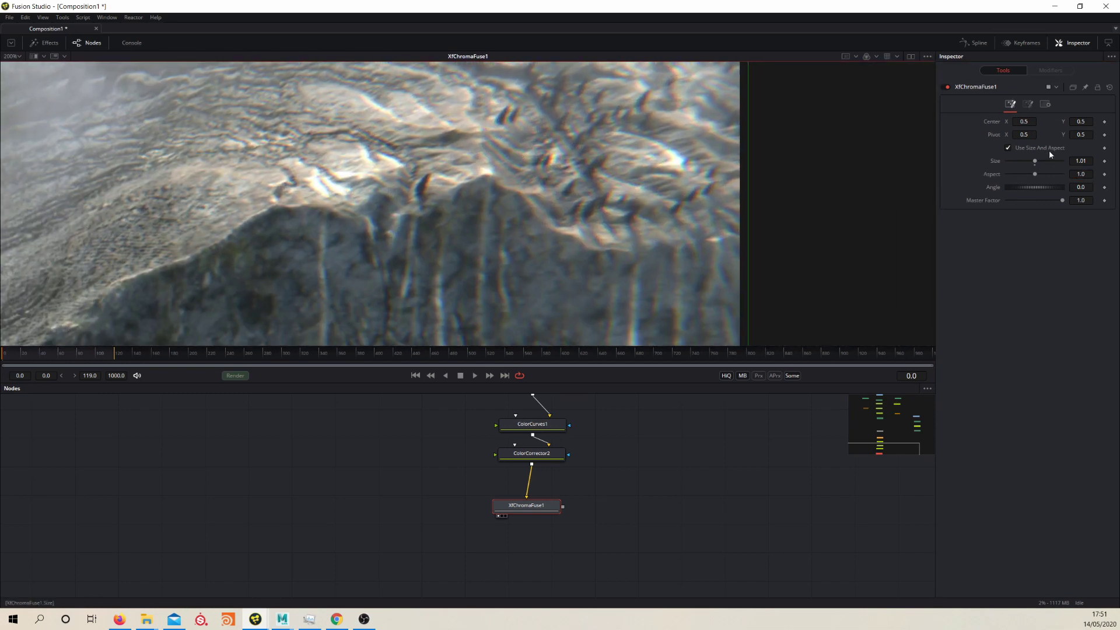
left_click(1086, 163)
type("8")
key("Tab")
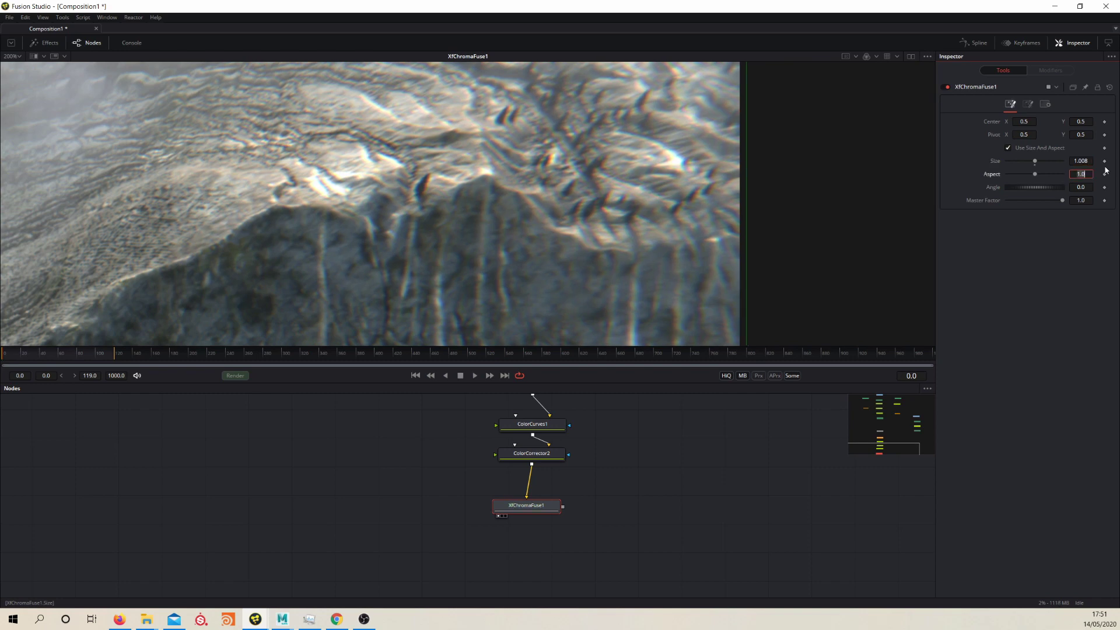
scroll(543, 213, "down", 8)
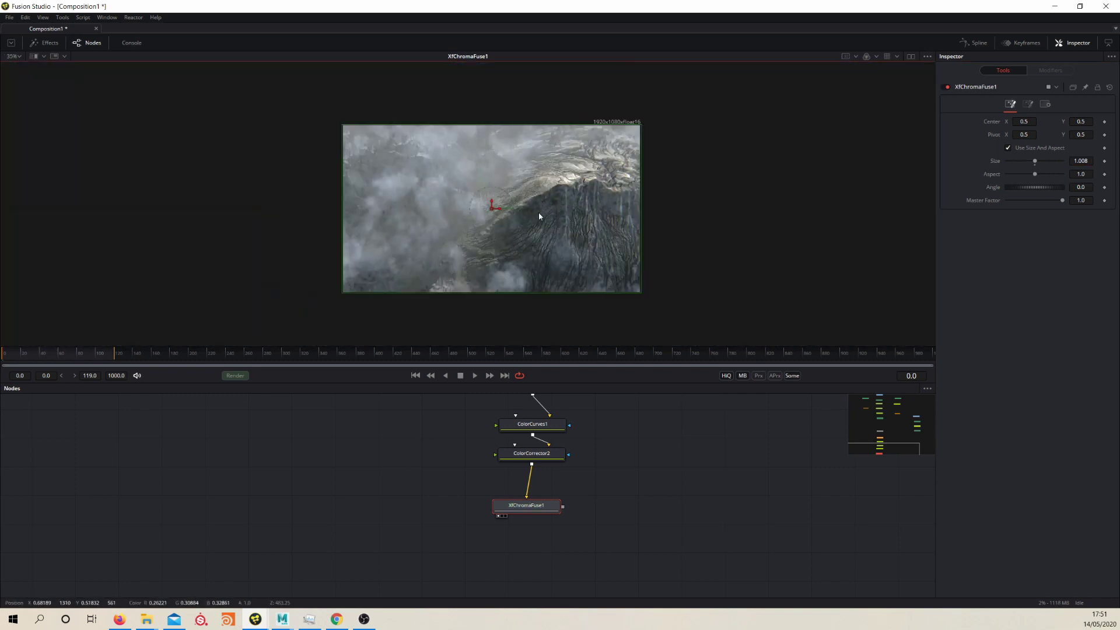
scroll(553, 217, "up", 2)
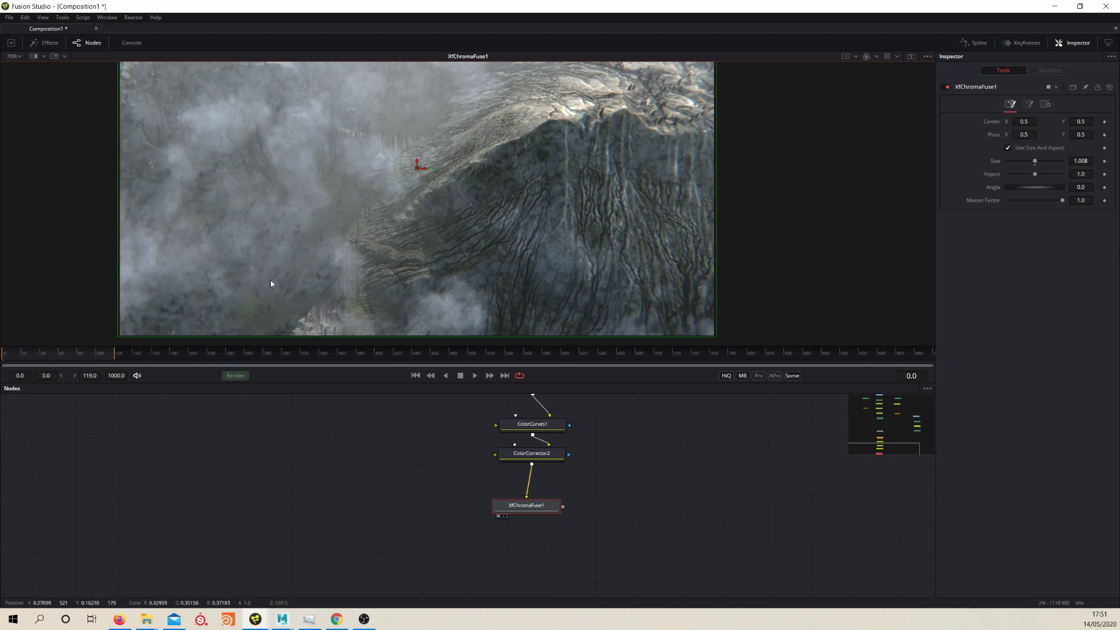
left_click_drag(373, 165, 401, 227)
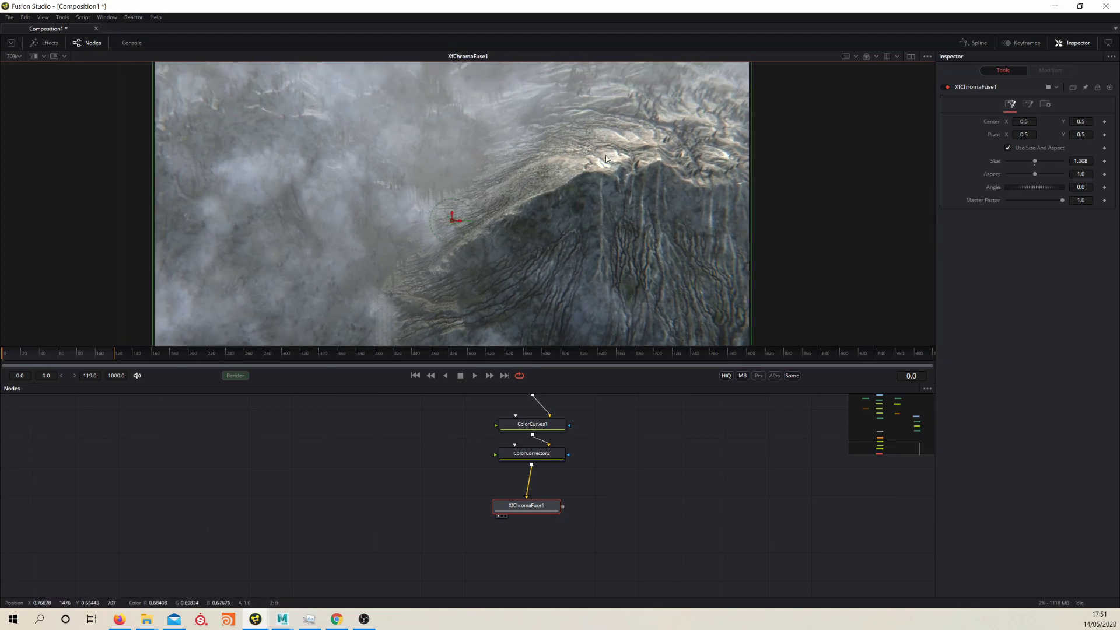
Step: Add a Film Grain node below XfChromaFuse1, connect it to the XfChromaFuse1 output, and show its result in the viewer
scroll(607, 155, "down", 1)
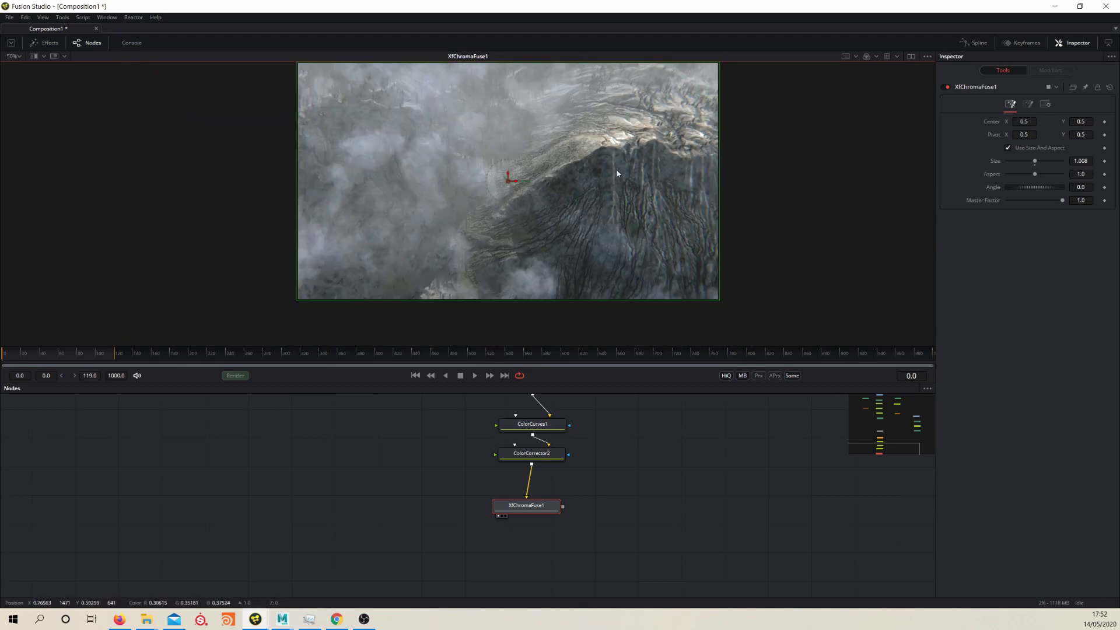
left_click_drag(622, 180, 602, 230)
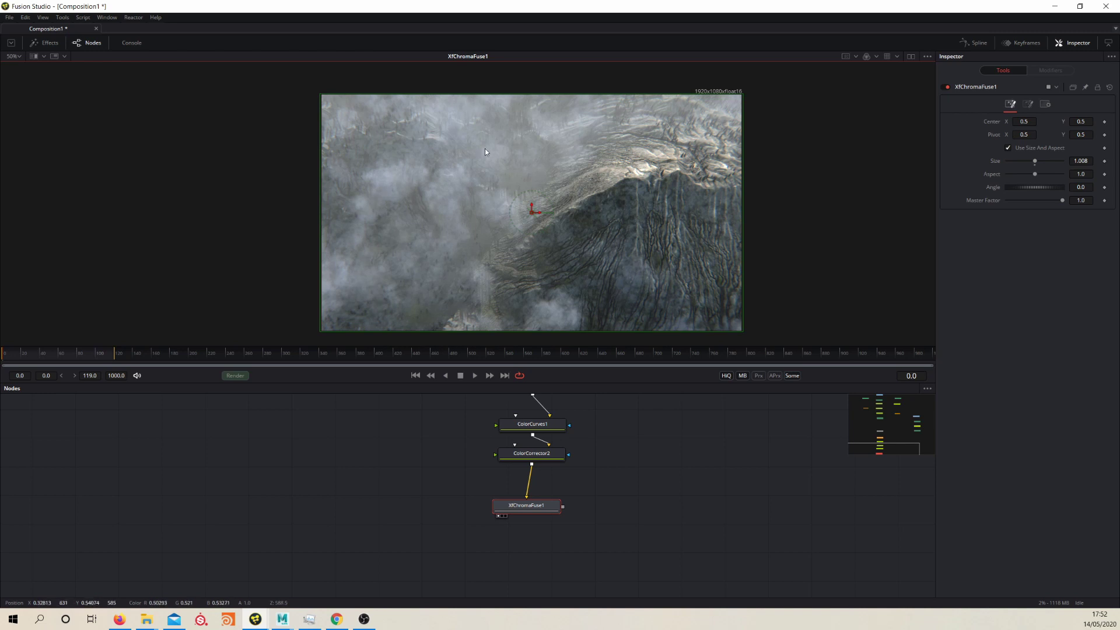
left_click_drag(530, 510, 534, 504)
left_click(538, 553)
key("shift+space")
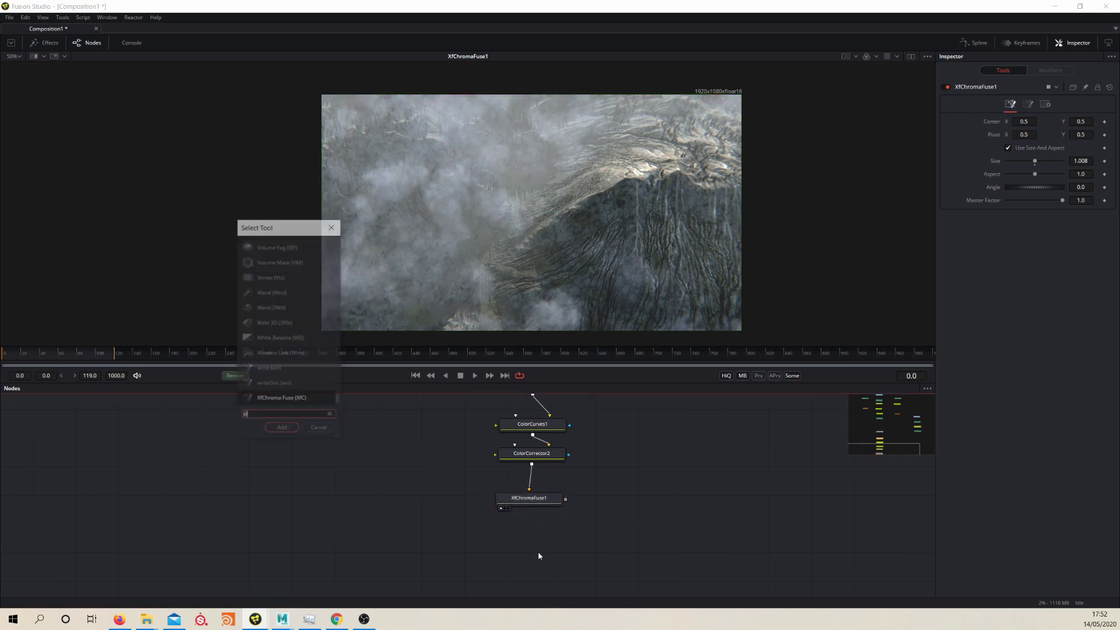
type("film")
key("Return")
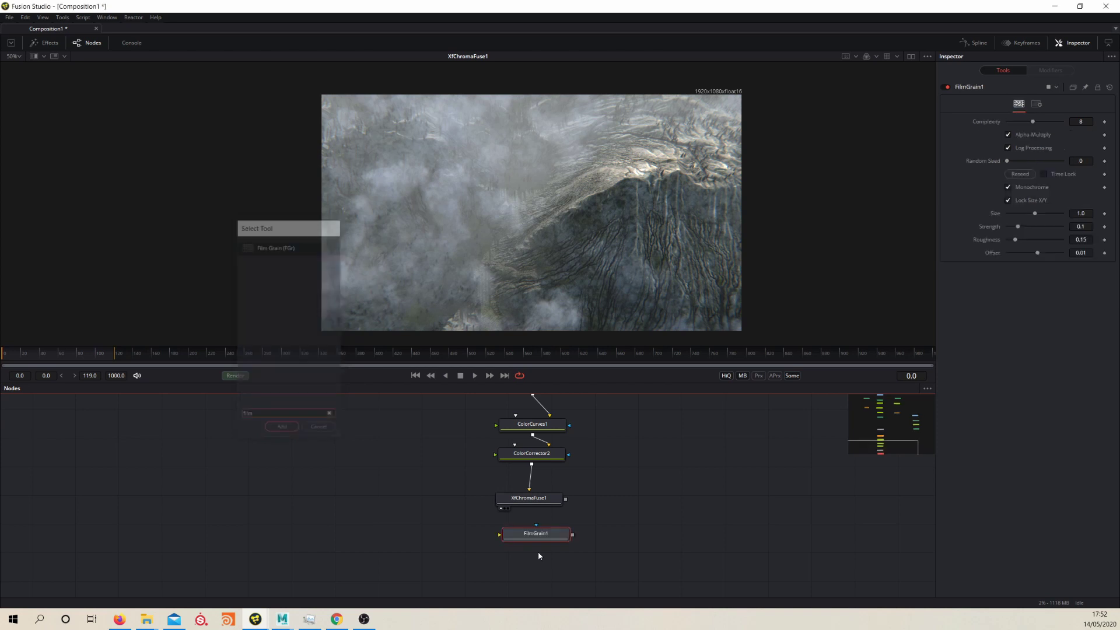
left_click_drag(495, 541, 565, 502)
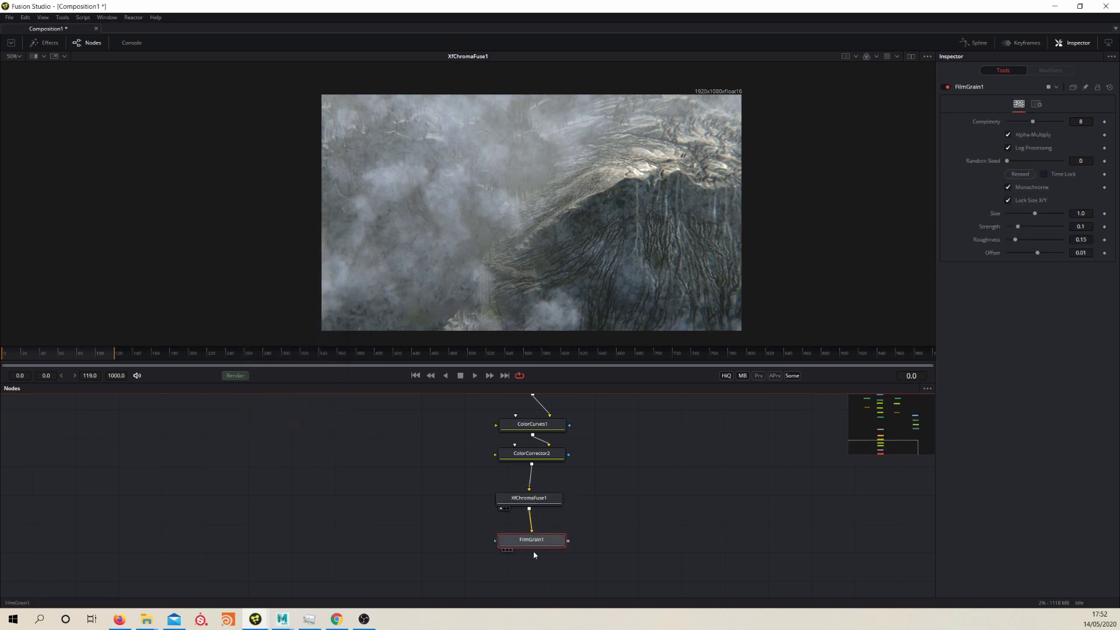
key("1")
left_click_drag(489, 145, 499, 158)
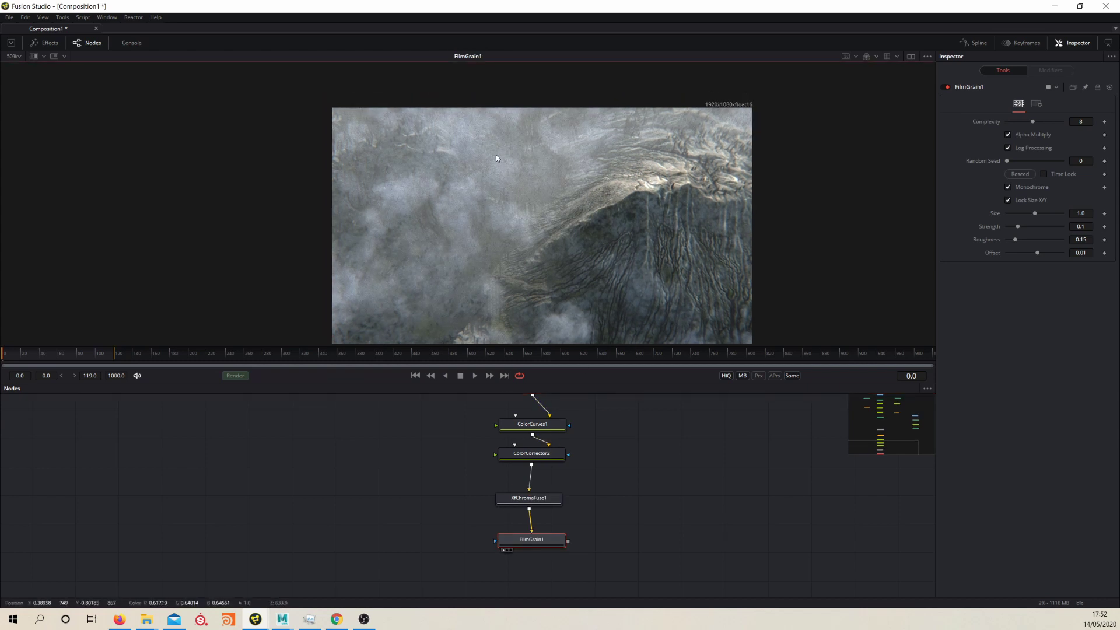
left_click(528, 548)
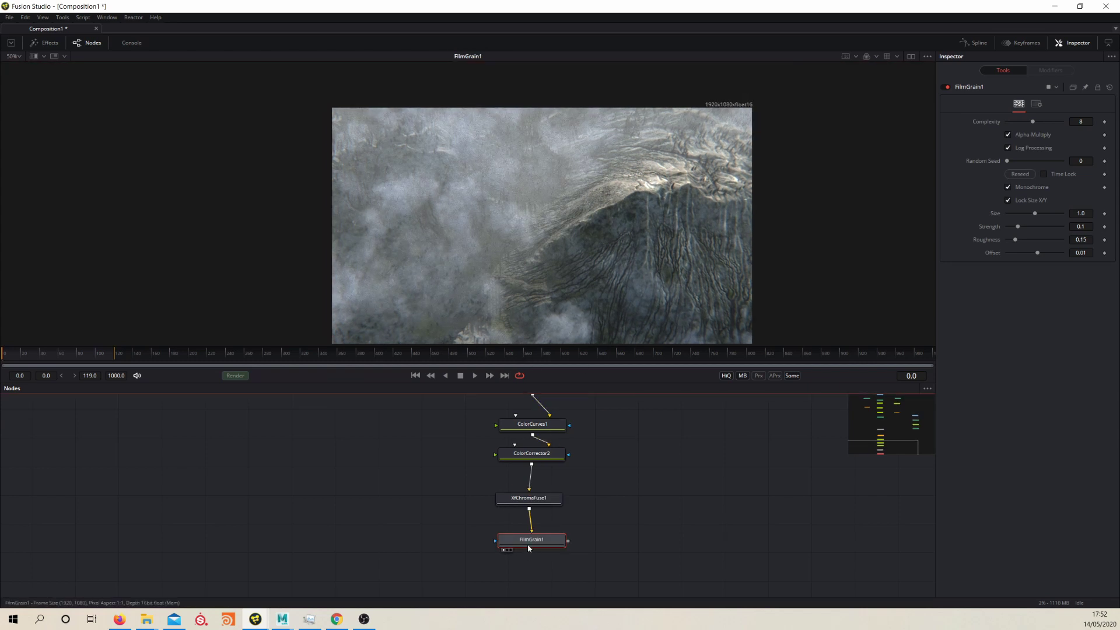
Step: Try a grain Size of 0.2 on FilmGrain1 and inspect the cloud area up close
left_click_drag(1035, 214, 1032, 214)
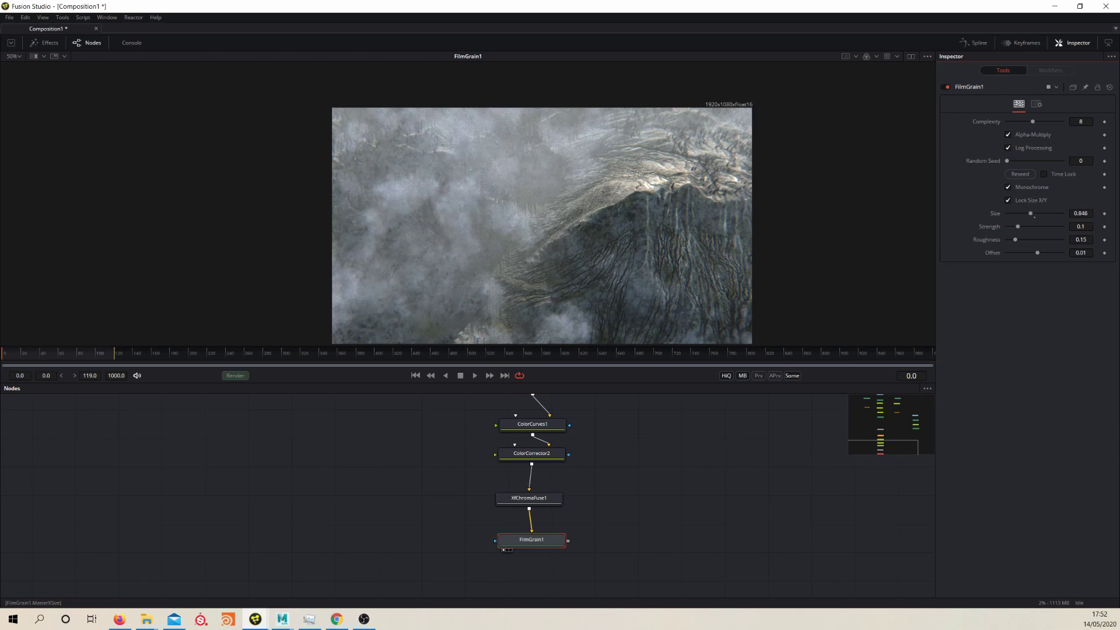
left_click_drag(1028, 213, 1028, 213)
double_click(1086, 213)
type("0.2")
key("Tab")
left_click_drag(483, 159, 505, 194)
scroll(505, 194, "up", 1)
scroll(505, 197, "up", 1)
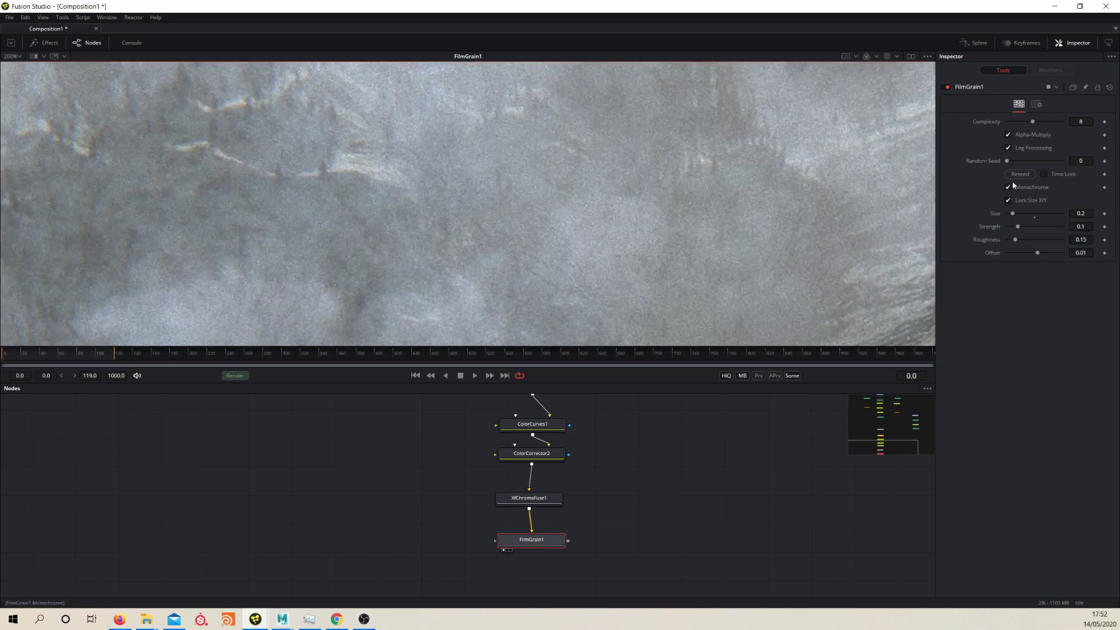
Step: Set the FilmGrain1 Size to 0.1 and check the grain both up close and across the whole frame
left_click(1081, 214)
type("1")
key("BackSpace")
key("BackSpace")
type("1")
key("Tab")
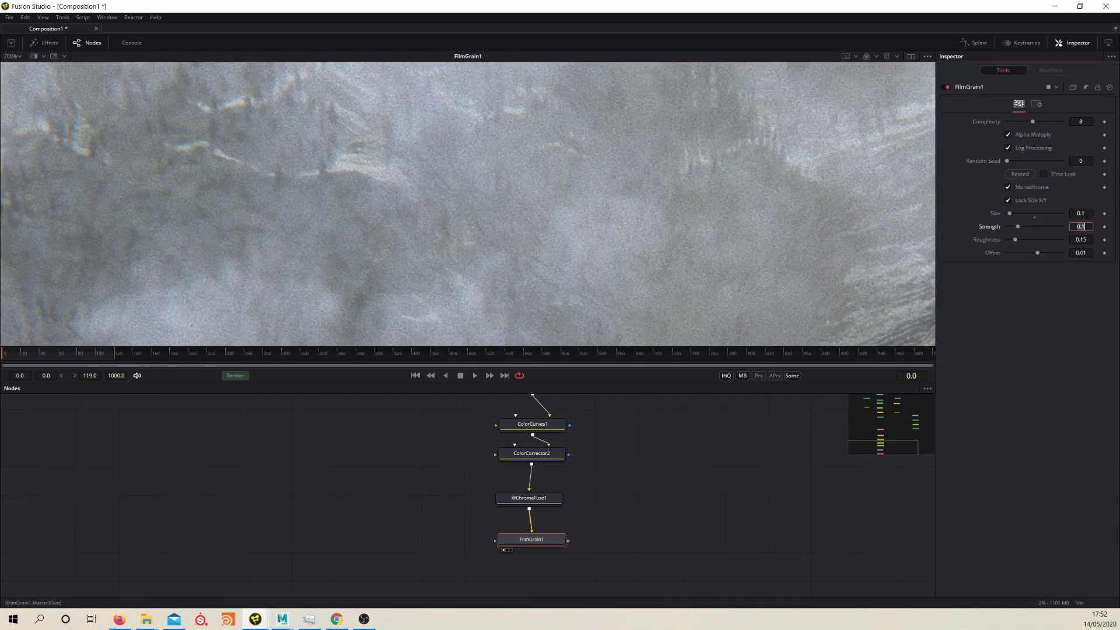
left_click_drag(507, 222, 560, 177)
scroll(571, 201, "down", 2)
scroll(604, 231, "up", 2)
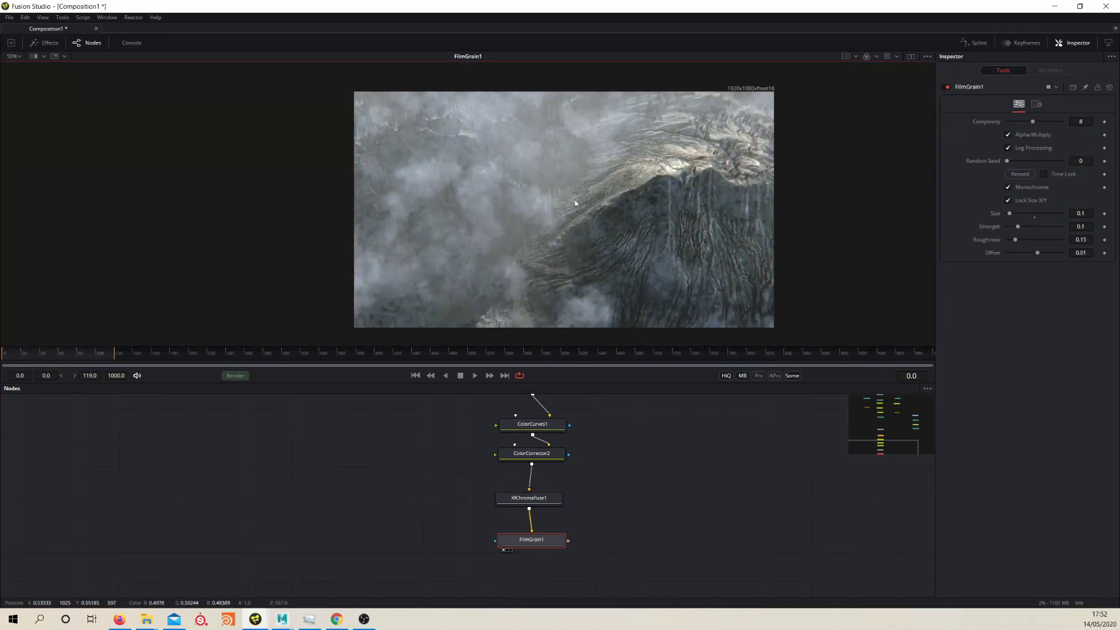
scroll(574, 200, "down", 2)
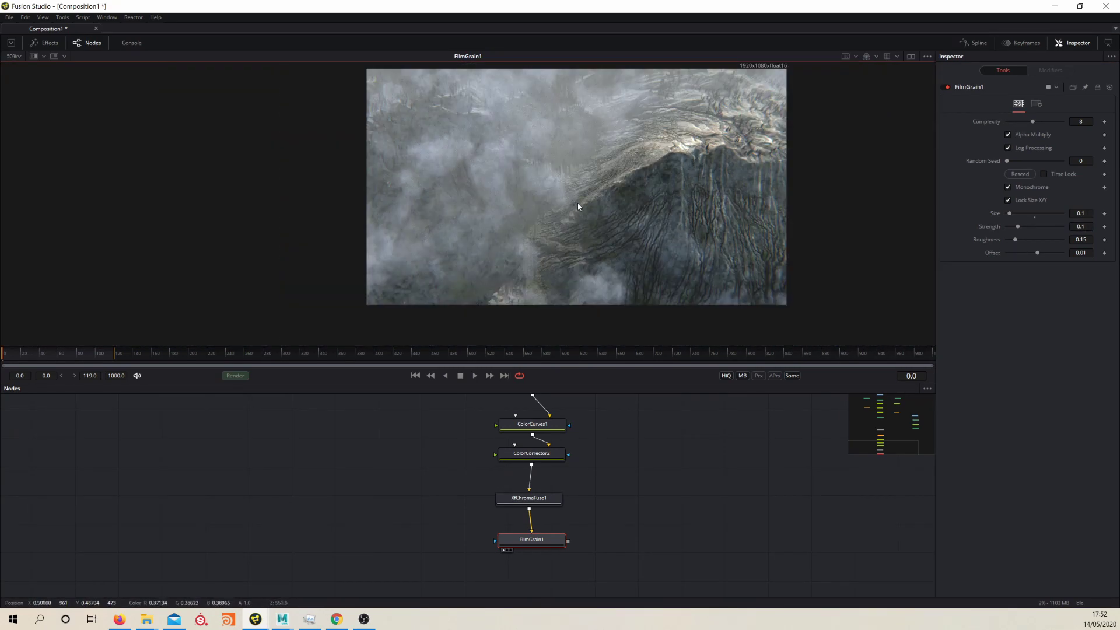
Step: Set the FilmGrain1 Strength to 0.05 and check the softer grain on the clouds and mountain
scroll(578, 203, "up", 1)
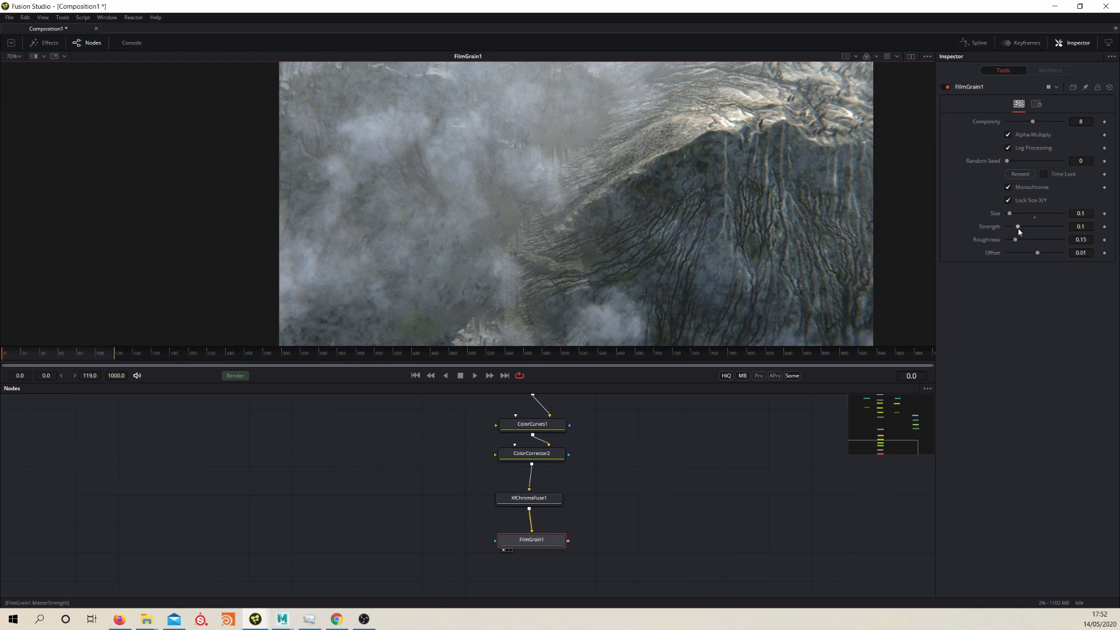
scroll(615, 243, "up", 1)
scroll(850, 230, "up", 1)
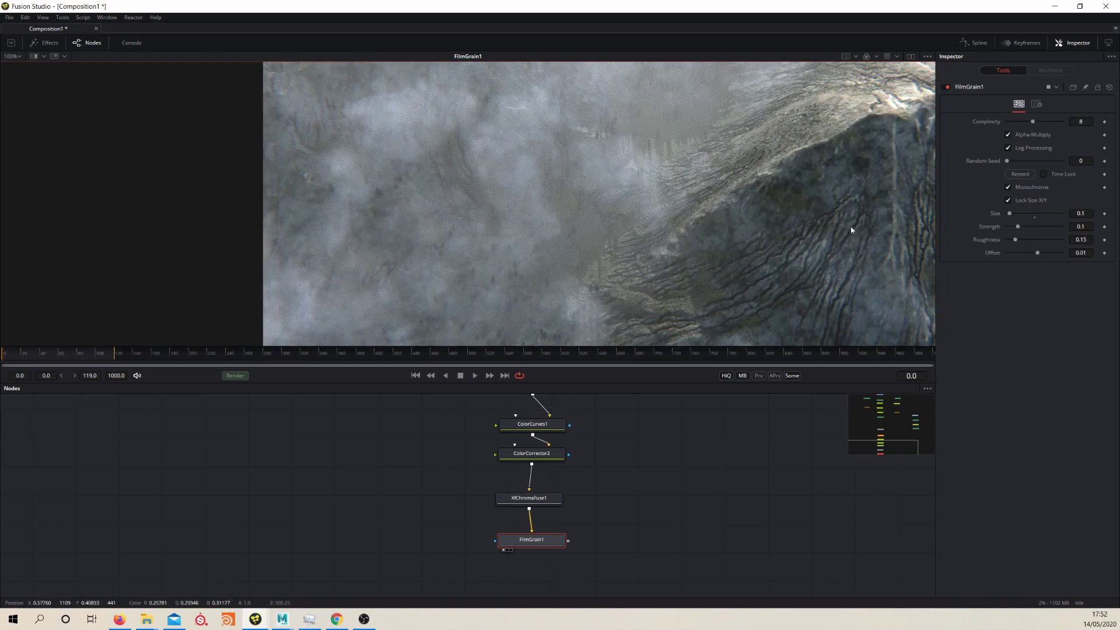
left_click(1090, 227)
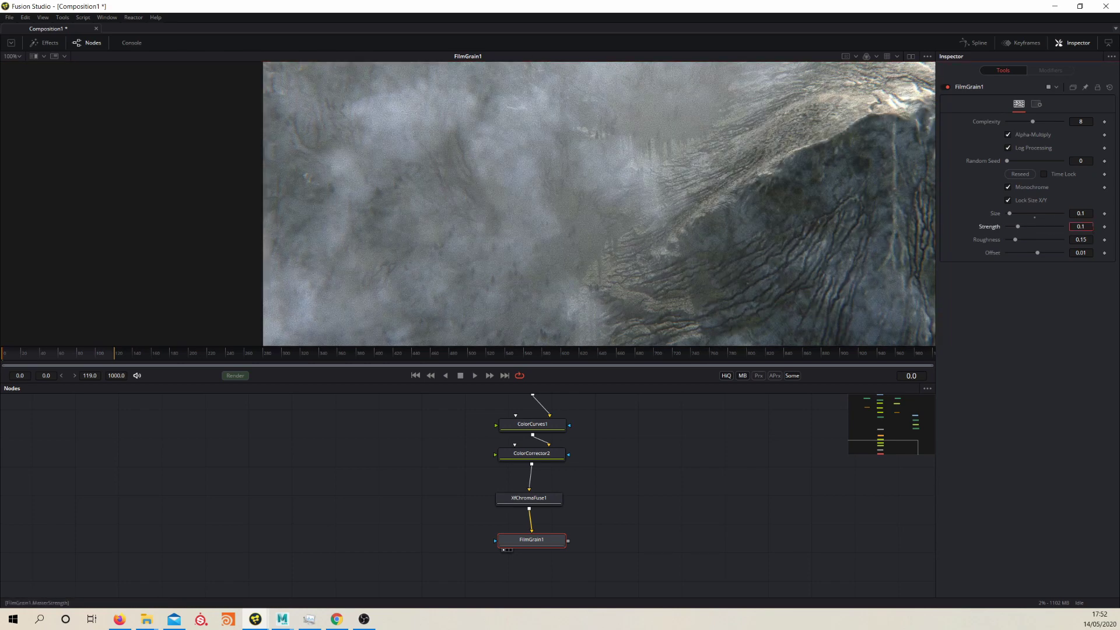
type("5")
key("Tab")
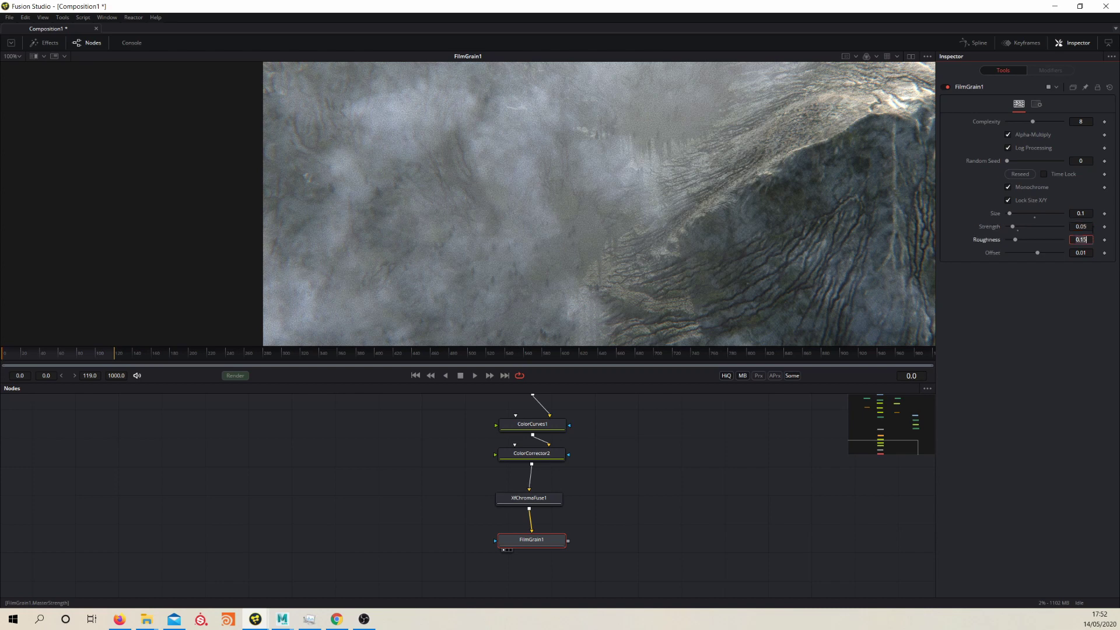
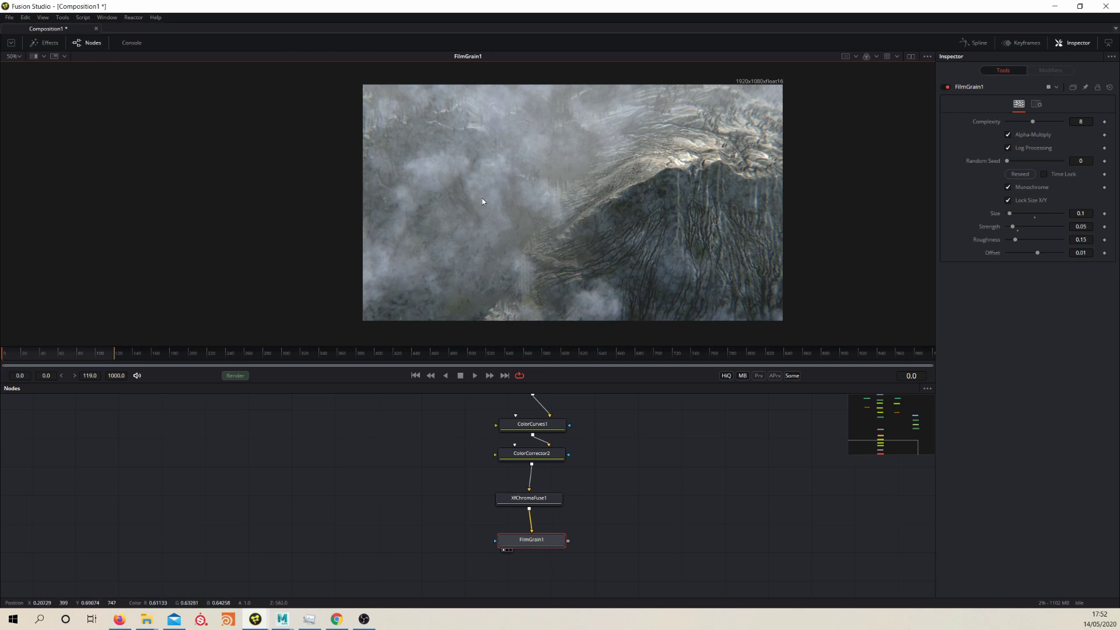
middle_click(636, 476)
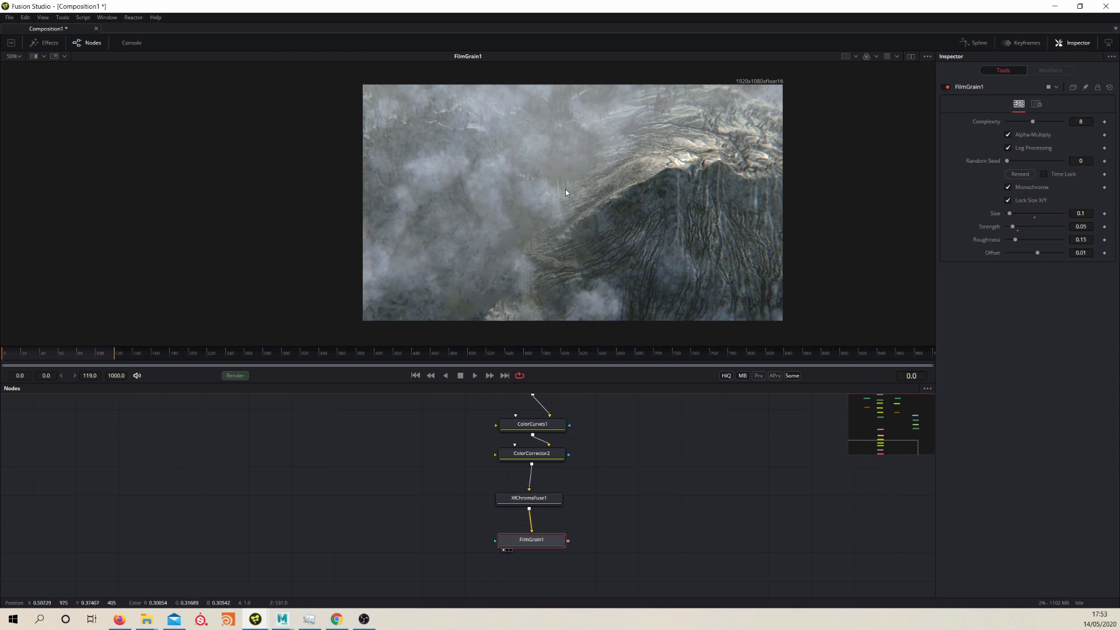
Step: Add a Bitmap mask node beside XfChromaFuse1, feed it the XfChromaFuse1 output, and show the mask in the viewer
left_click(664, 511)
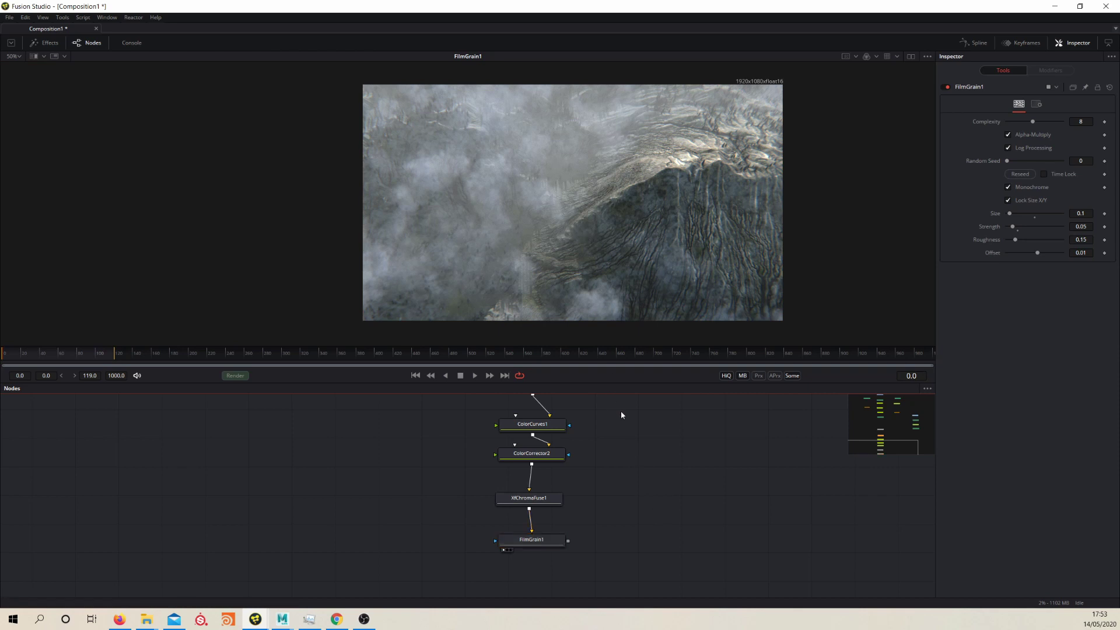
key("ctrl+space")
type("bit")
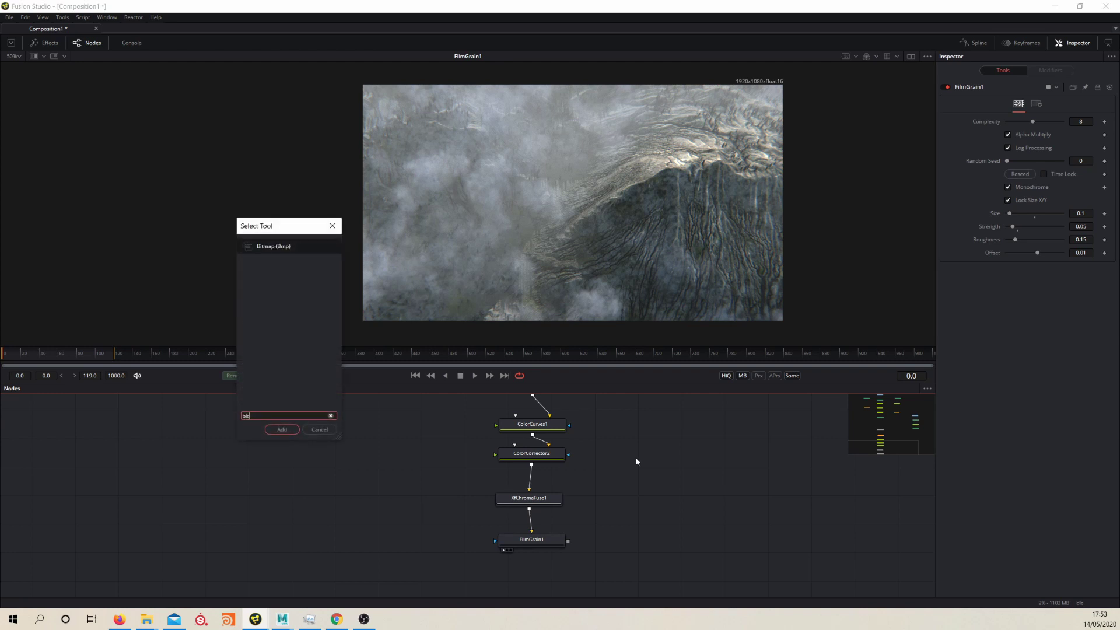
key("Return")
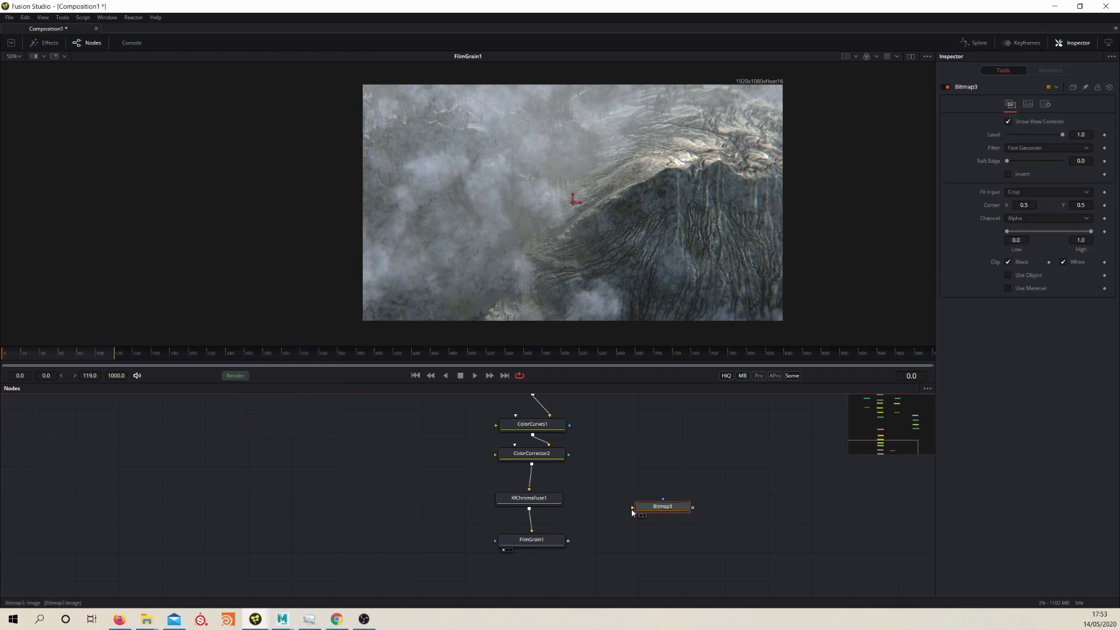
left_click_drag(631, 511, 517, 498)
left_click_drag(674, 506, 726, 272)
left_click_drag(670, 515, 660, 516)
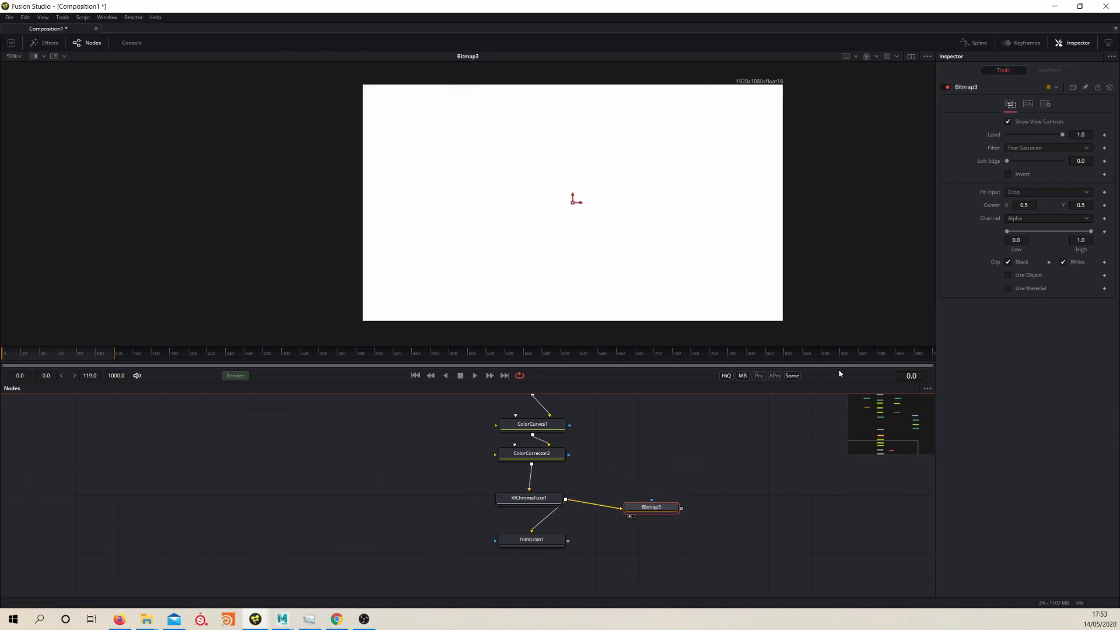
Step: Set the Bitmap mask's Channel to Luminance and narrow its range to Low 0.272 and High 0.661
left_click(1028, 219)
left_click(1022, 238)
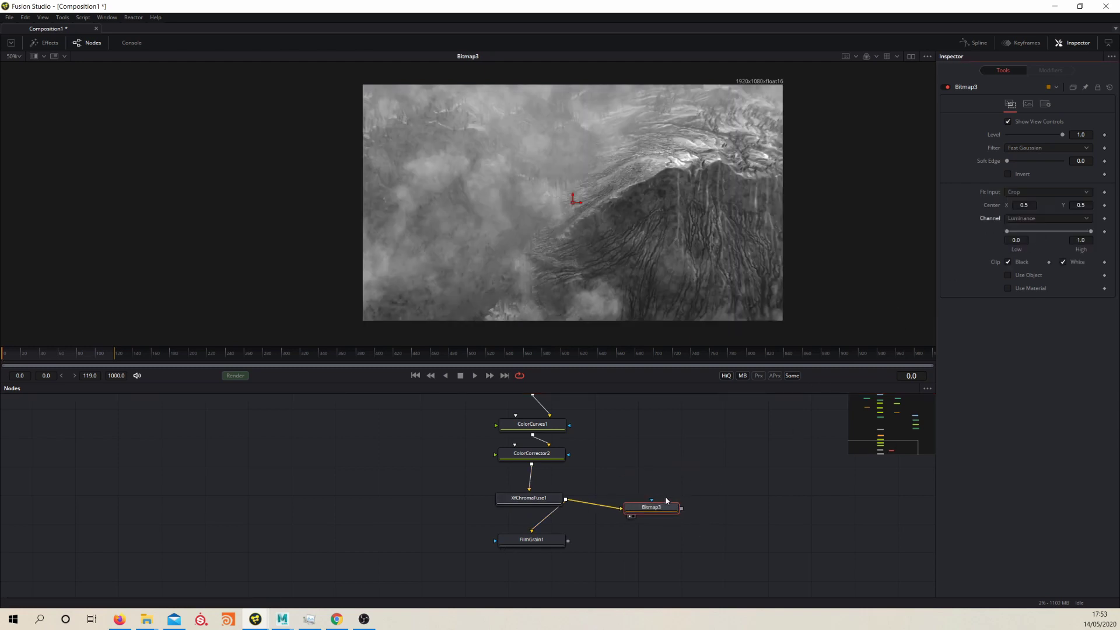
left_click_drag(654, 513, 653, 514)
left_click_drag(1007, 235, 1063, 231)
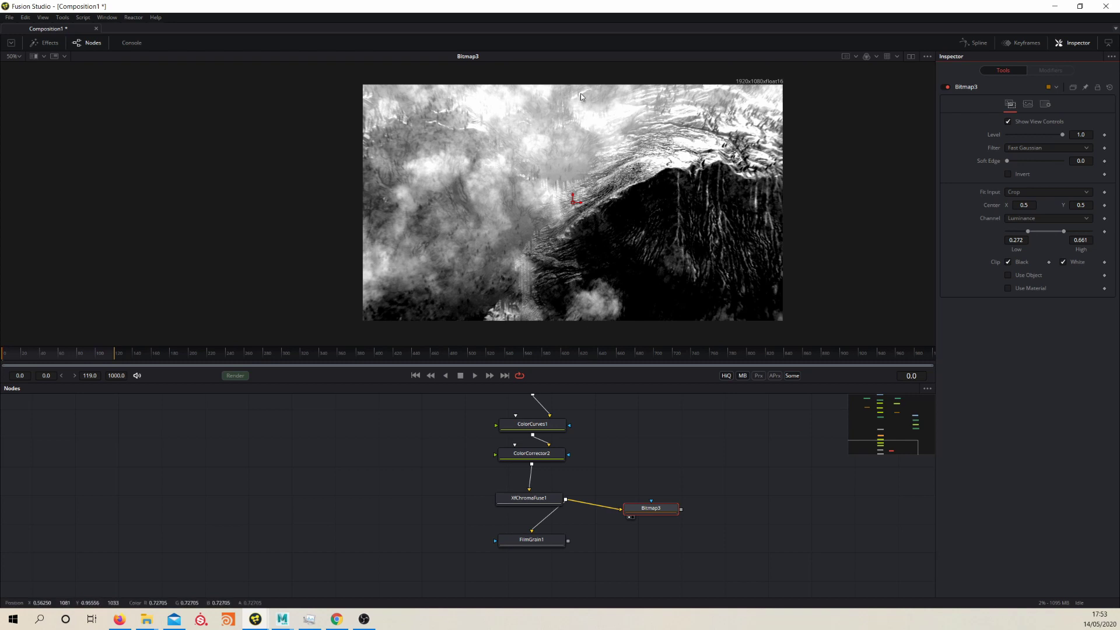
Step: Connect the Bitmap mask to the effect mask input of FilmGrain1 and show the FilmGrain1 result
left_click_drag(495, 541, 681, 505)
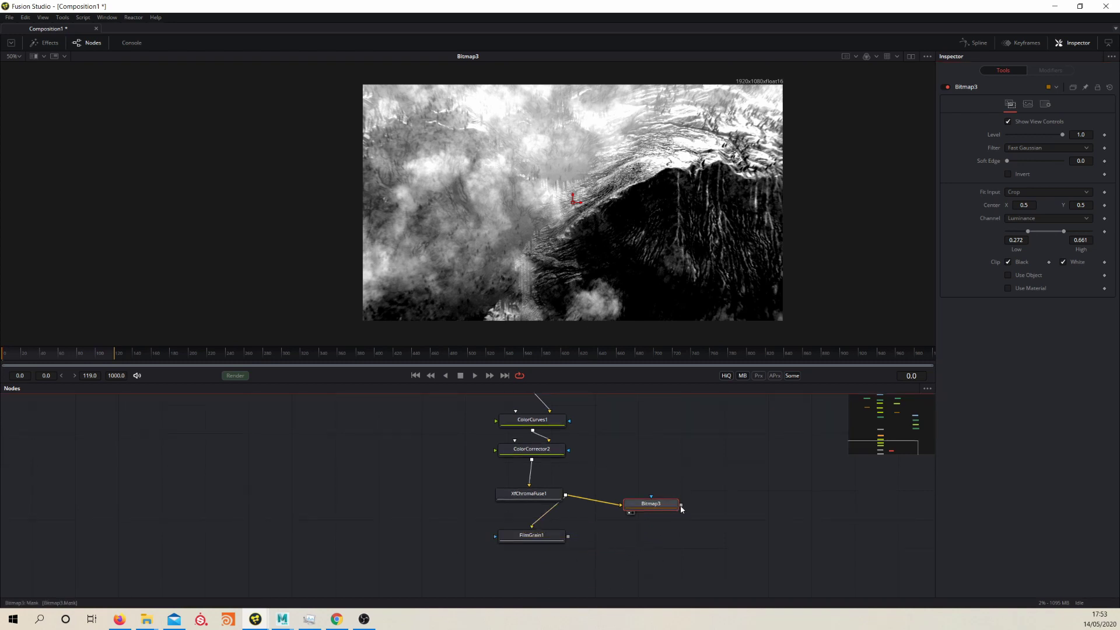
left_click_drag(496, 537, 681, 505)
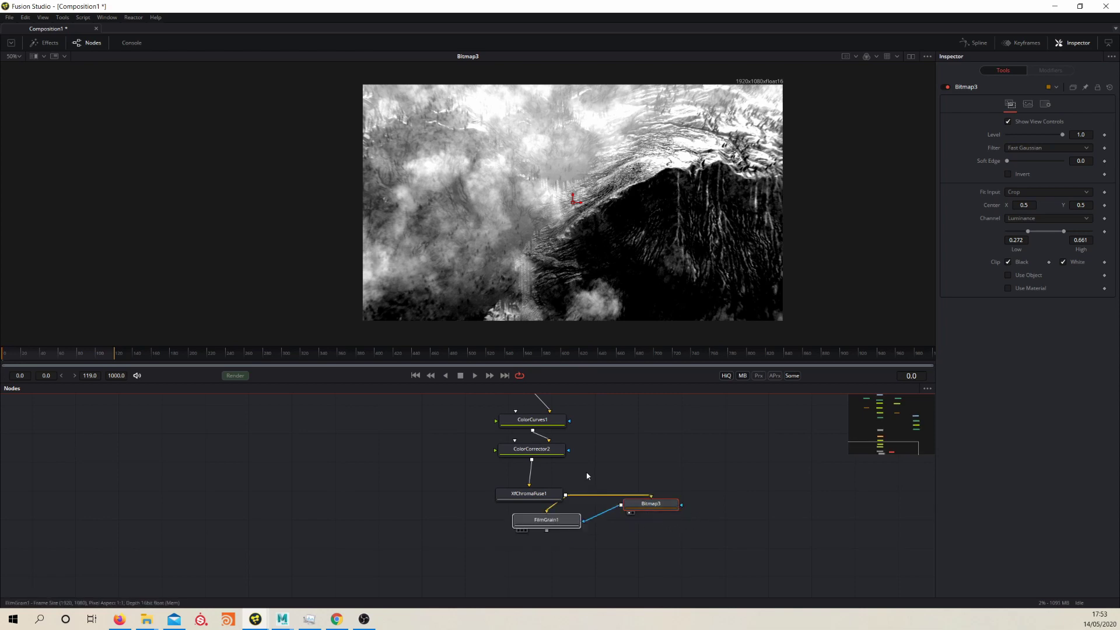
key("1")
Step: Examine the masked grain up close in the bright clouds and the dark mountain areas
scroll(519, 205, "up", 4)
left_click_drag(523, 251, 546, 131)
left_click_drag(629, 238, 619, 285)
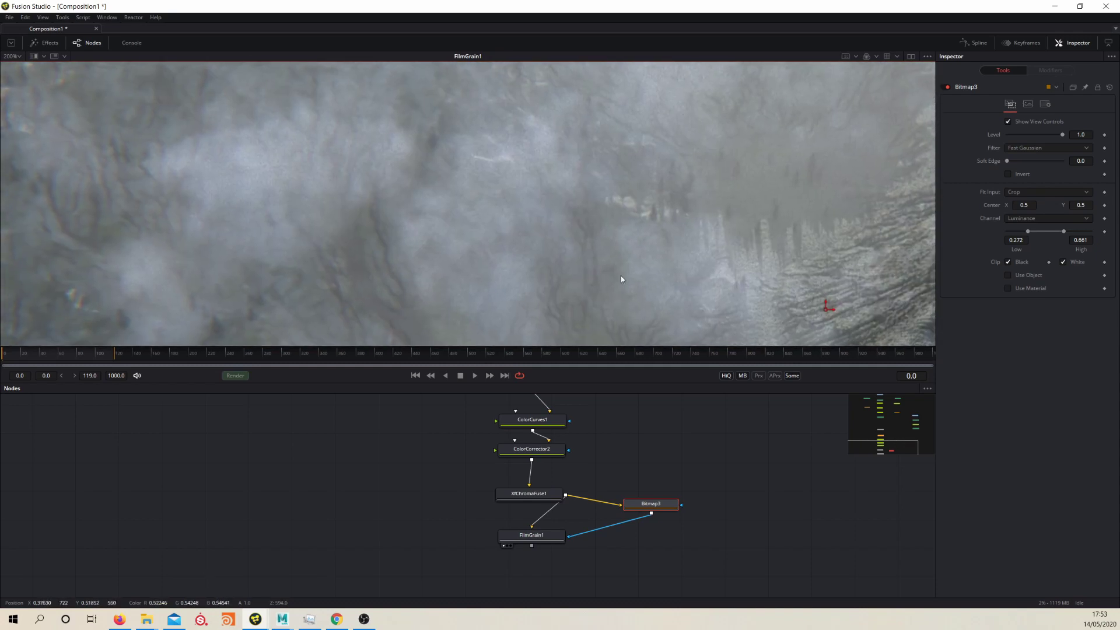
scroll(619, 287, "down", 2)
left_click_drag(671, 216, 468, 158)
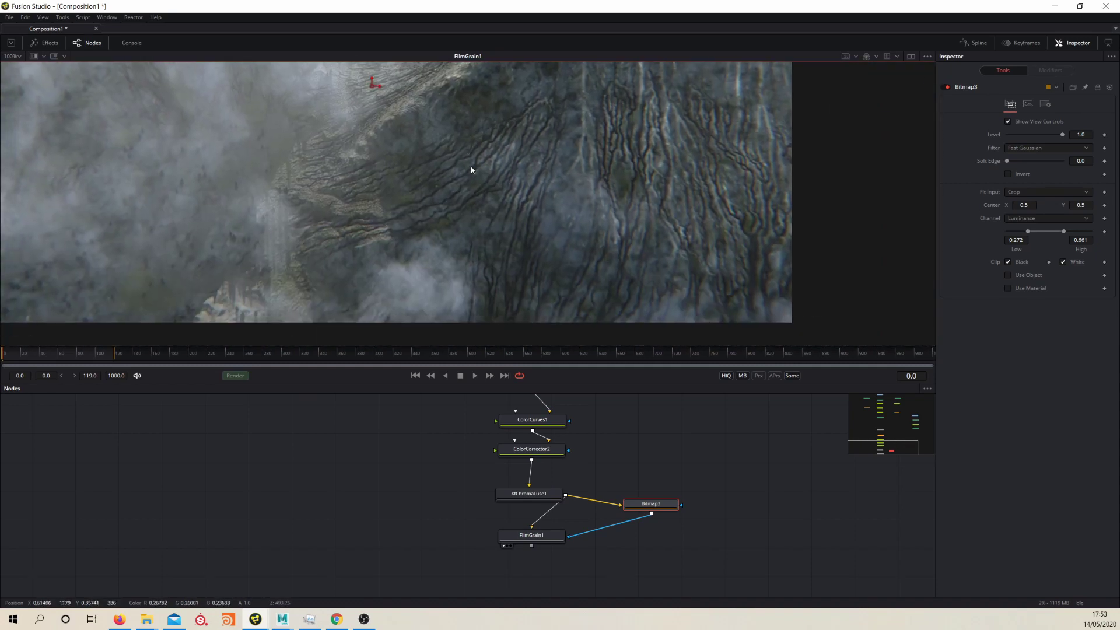
left_click_drag(468, 273, 470, 207)
scroll(470, 207, "up", 2)
left_click_drag(300, 214, 584, 248)
left_click_drag(230, 257, 488, 278)
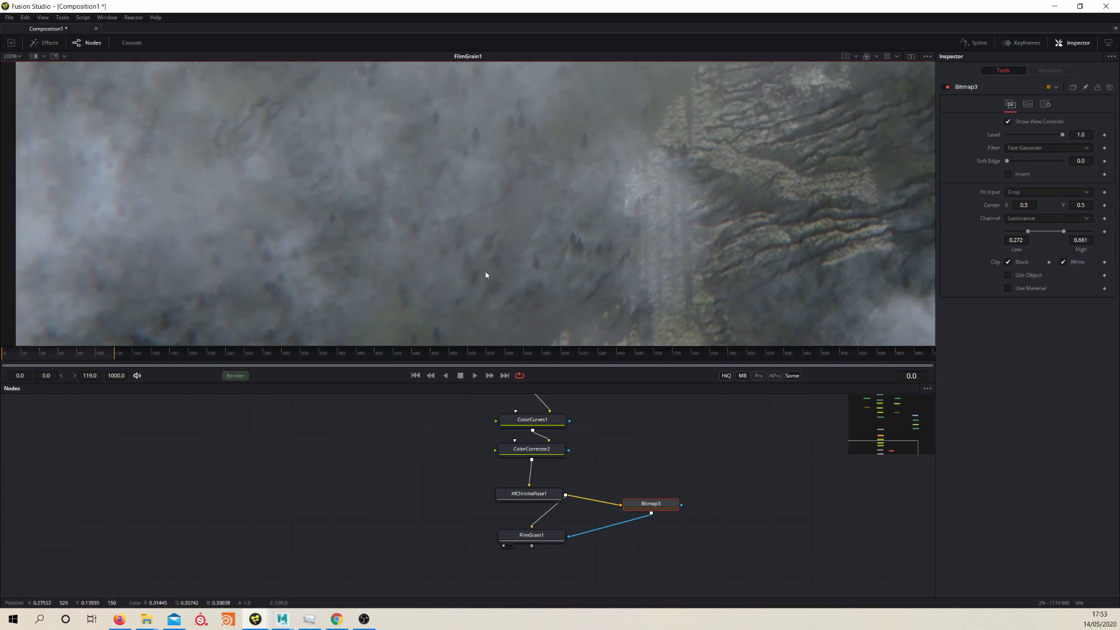
scroll(513, 232, "down", 2)
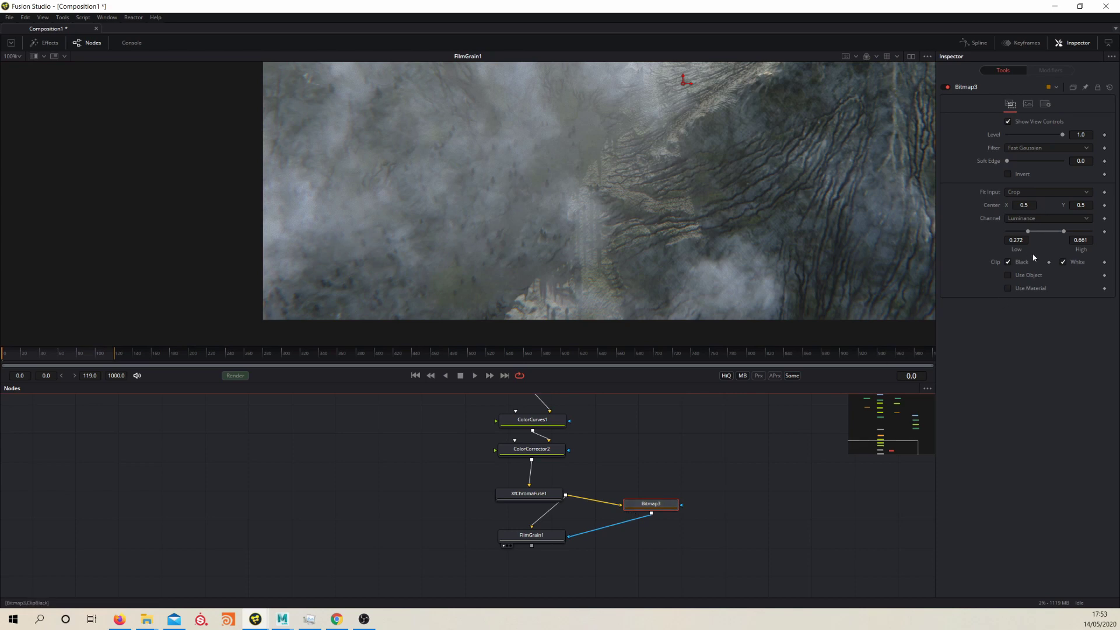
Step: Try inverting the Bitmap mask and compare the grain on the clouds with the whole frame
left_click(1009, 175)
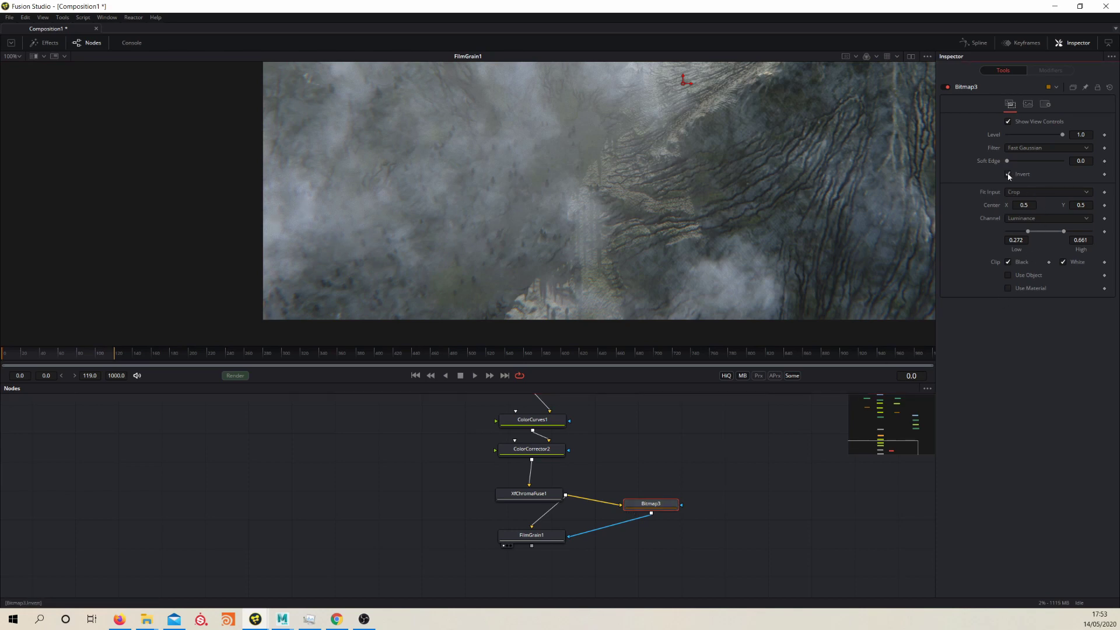
scroll(694, 192, "up", 5)
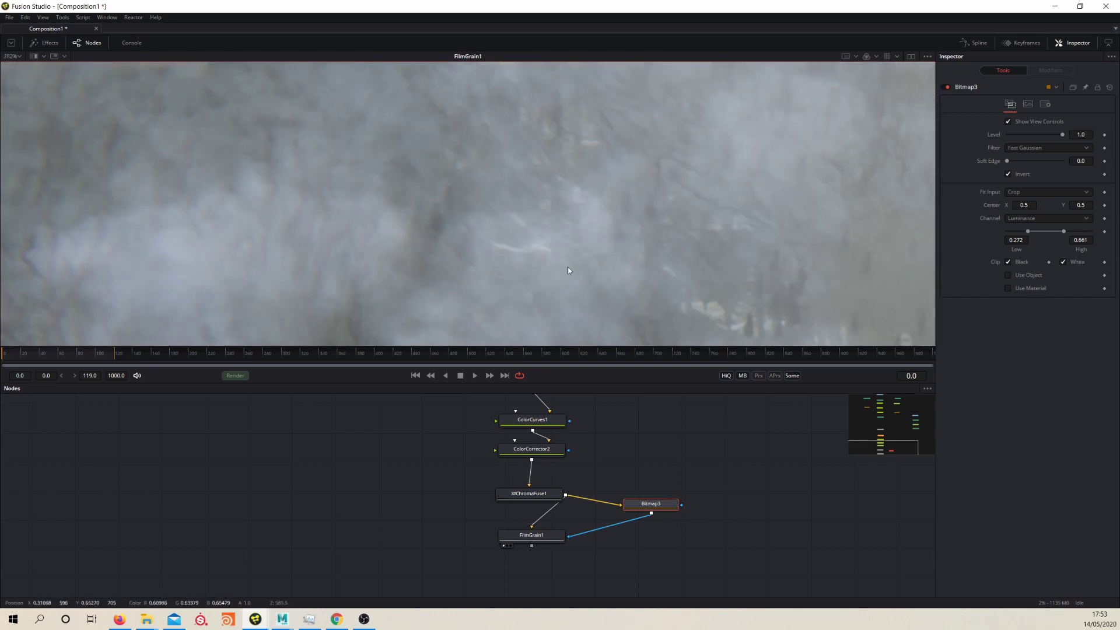
scroll(560, 269, "down", 7)
scroll(554, 202, "down", 2)
Step: Turn off Invert on the Bitmap mask and delete that mask node from the composition
left_click(1009, 174)
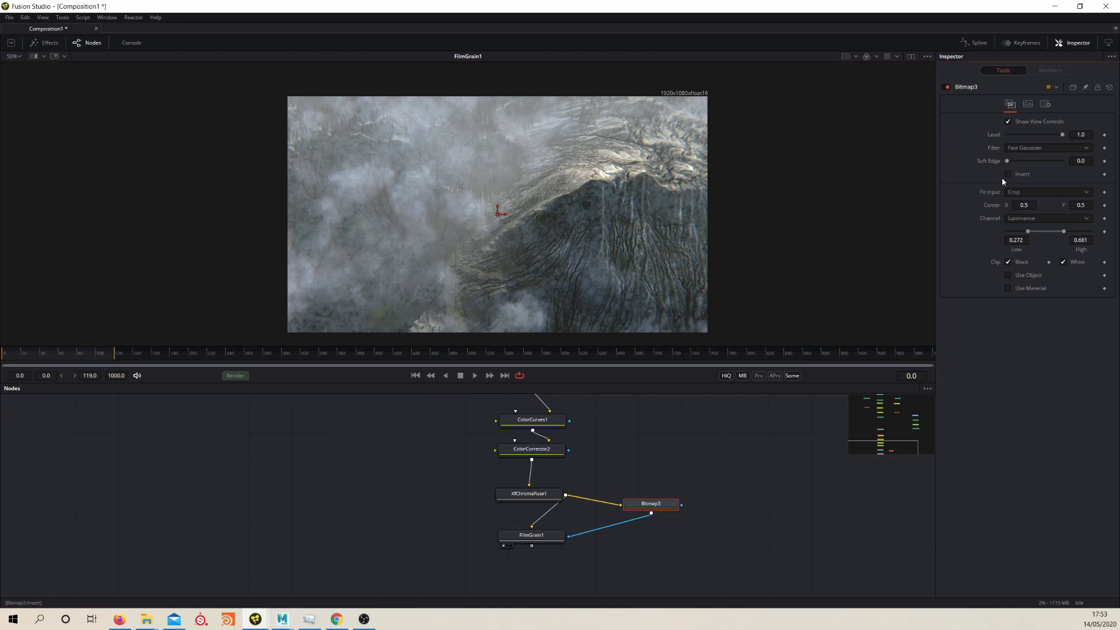
left_click(618, 483)
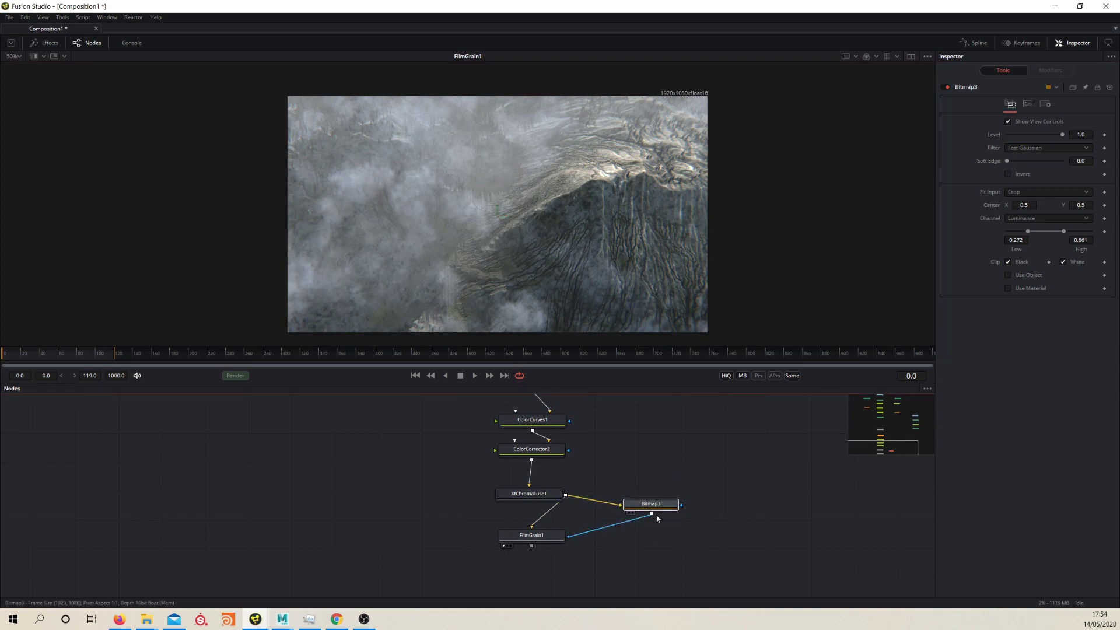
key("Delete")
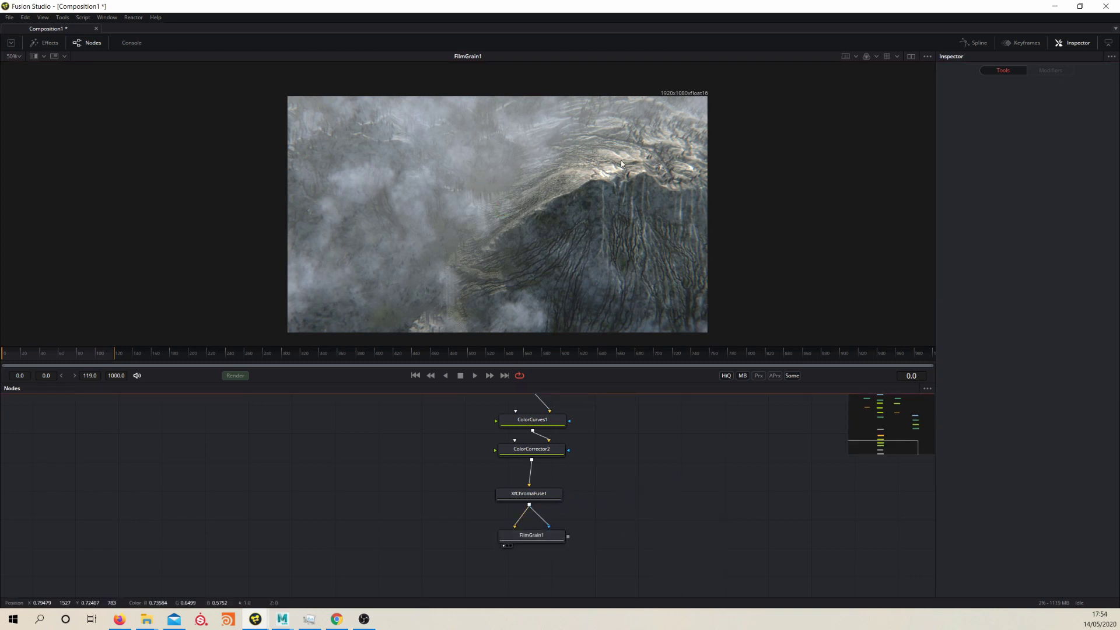
Step: Remove the leftover connection from XfChromaFuse1 to FilmGrain1's effect mask input and check the grain on the full frame
left_click(546, 522)
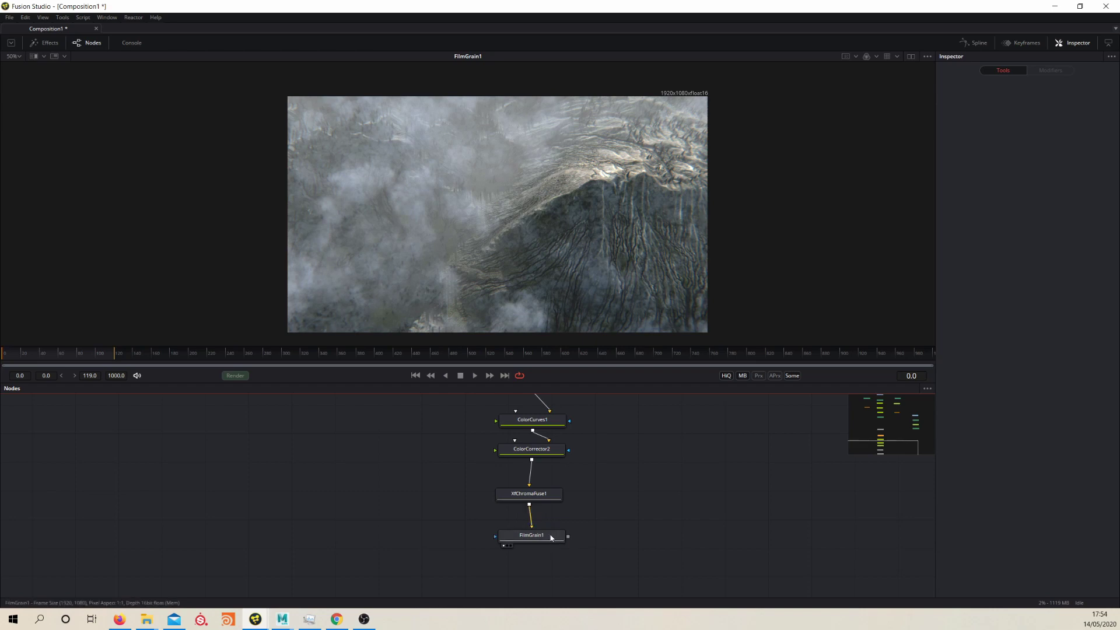
left_click_drag(501, 223, 540, 282)
scroll(540, 283, "up", 2)
scroll(485, 252, "down", 4)
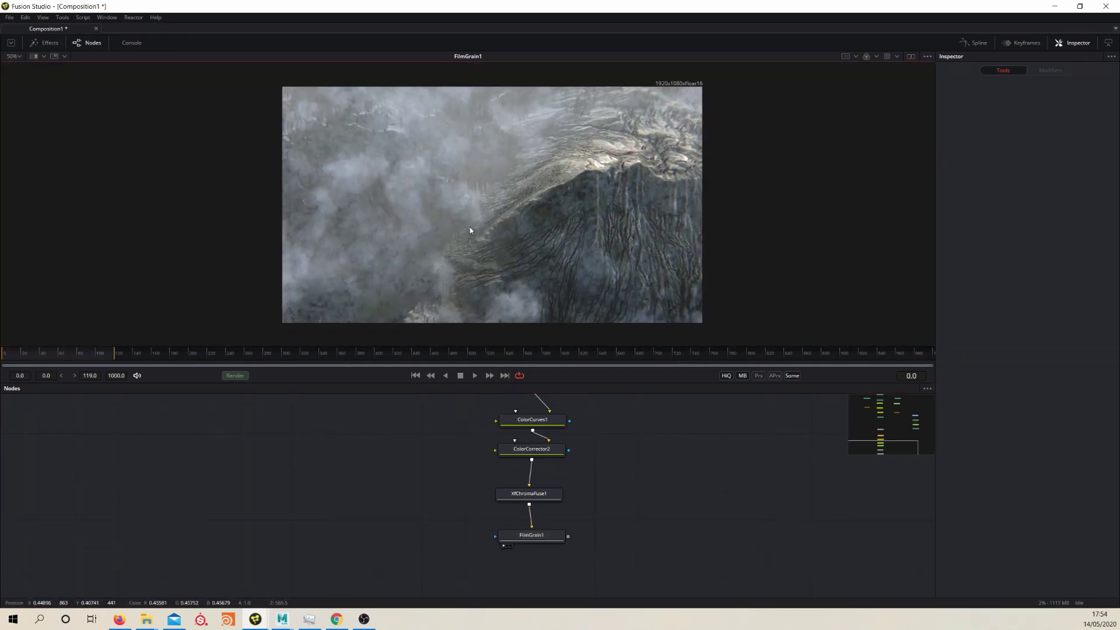
mouse_move(480, 227)
left_mouse_down()
mouse_move(480, 216)
mouse_move(473, 223)
left_mouse_up()
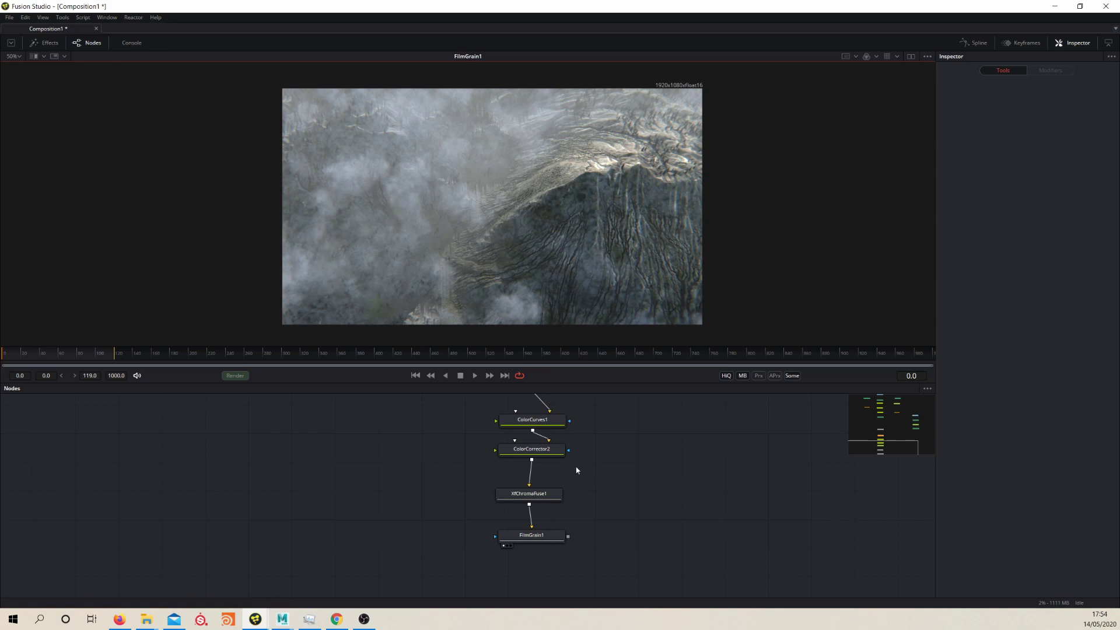
Step: Add a Hot Spot node below FilmGrain1, connect it to the FilmGrain1 output and show its result in the viewer
left_click_drag(599, 471, 611, 446)
left_click_drag(570, 511, 567, 508)
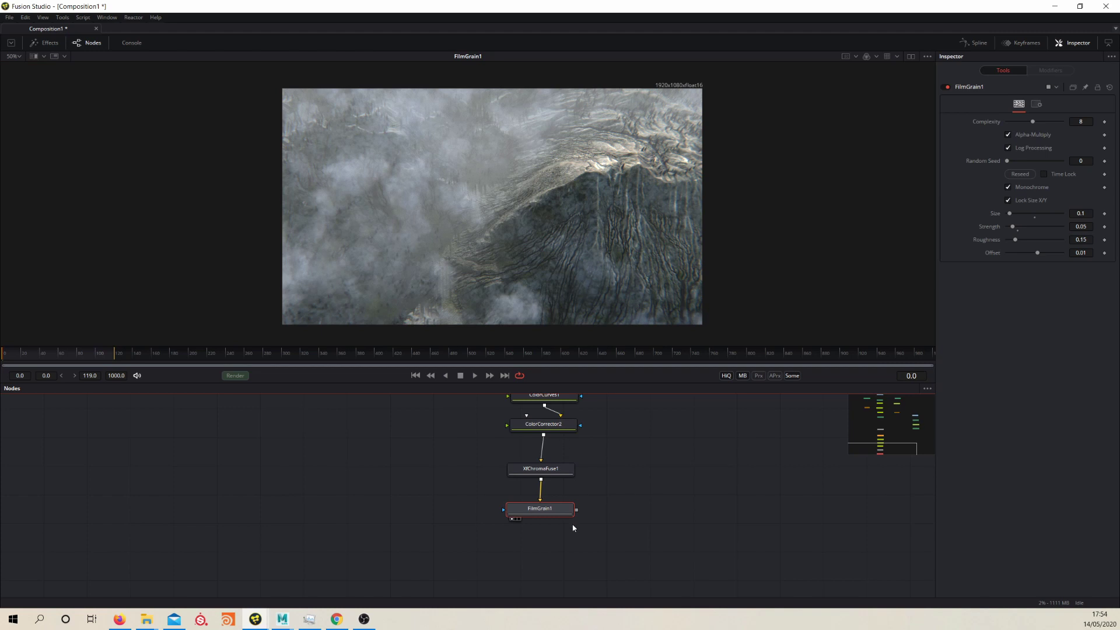
left_click(547, 511)
scroll(547, 511, "down", 2)
key("shift+space")
type("hot")
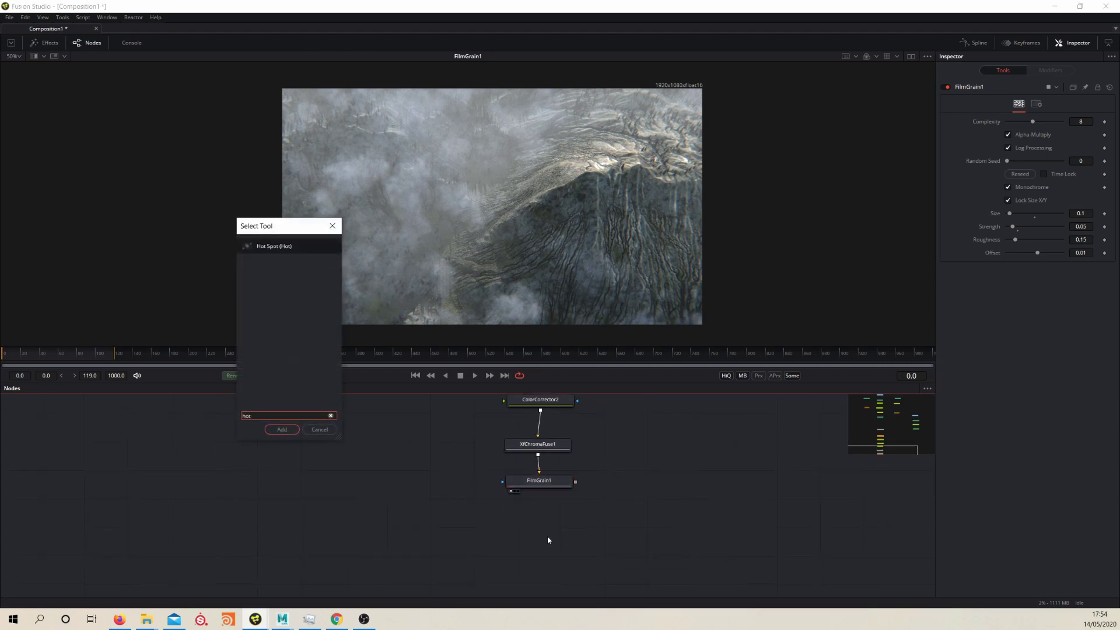
key("Return")
left_click_drag(503, 532, 575, 482)
key("1")
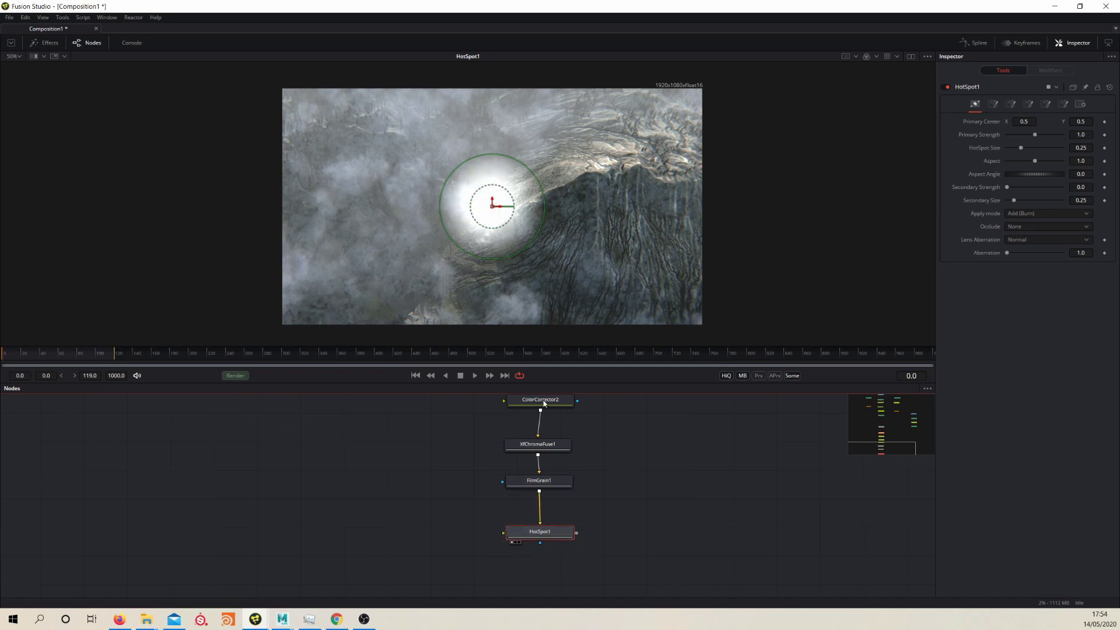
Step: Place the hot spot just above the frame at about 0.7875, 1.0759, with HotSpot Size 0.74 and Primary Strength 0.126
left_click_drag(499, 210, 603, 149)
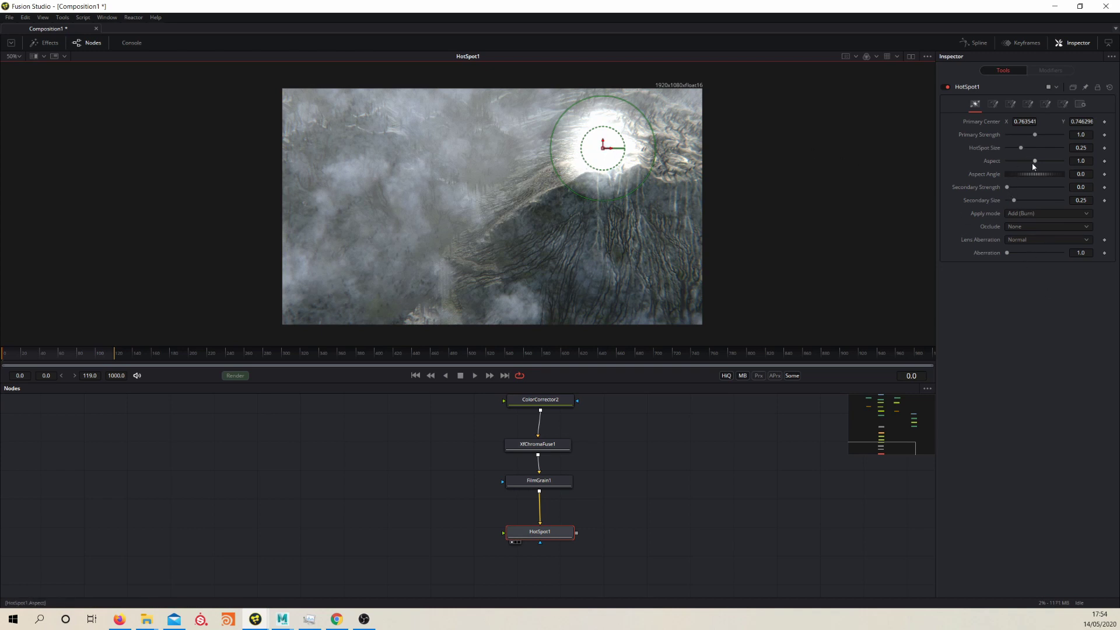
left_click_drag(1021, 150, 1040, 151)
left_click_drag(605, 150, 643, 183)
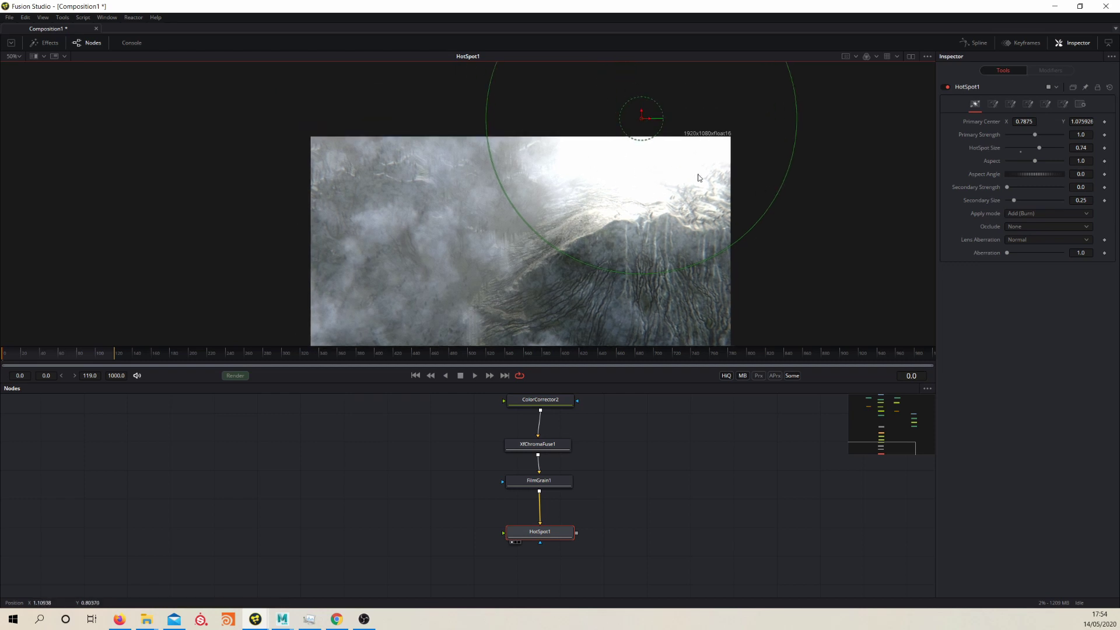
left_click_drag(1034, 134, 1010, 137)
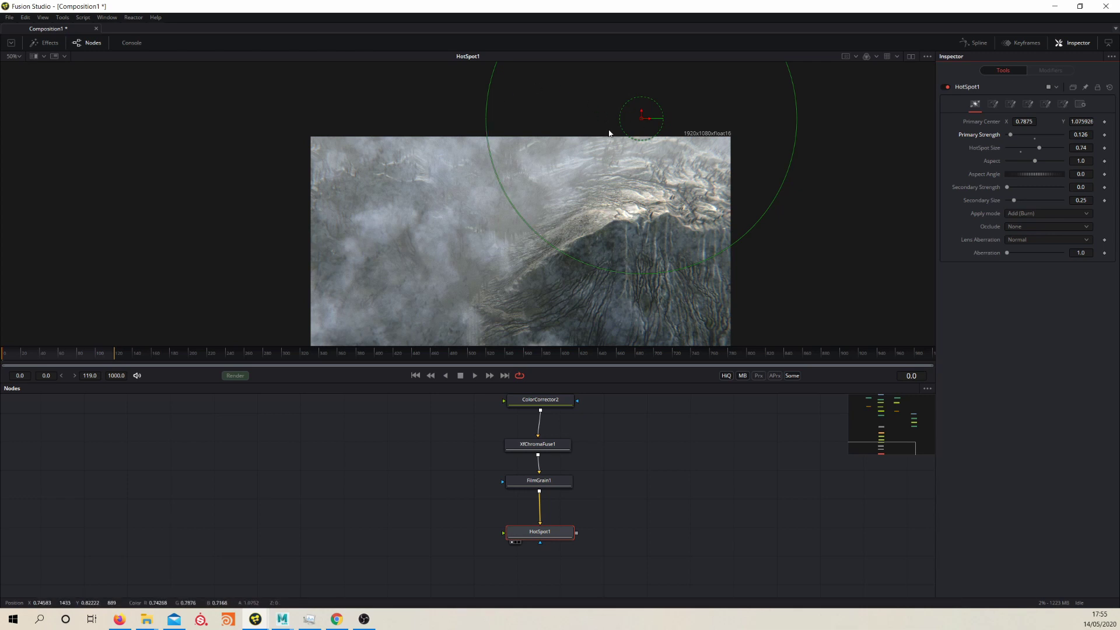
left_click_drag(603, 230, 628, 204)
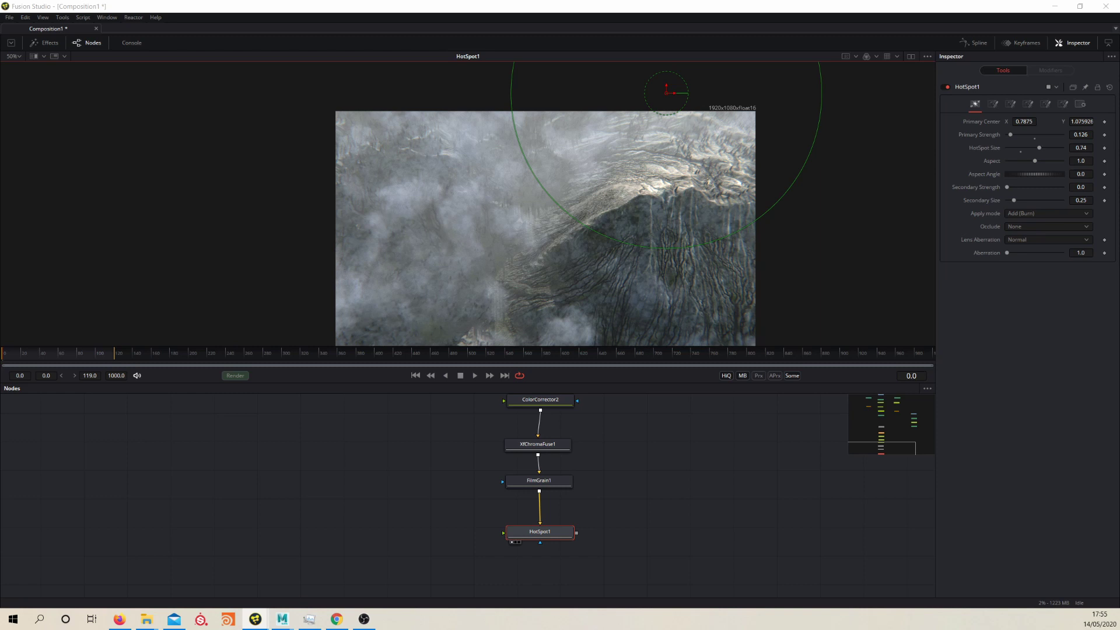
Step: Review the node chain from the cloud merge through the blur, glow and color nodes down to HotSpot1
left_click_drag(333, 481, 324, 411)
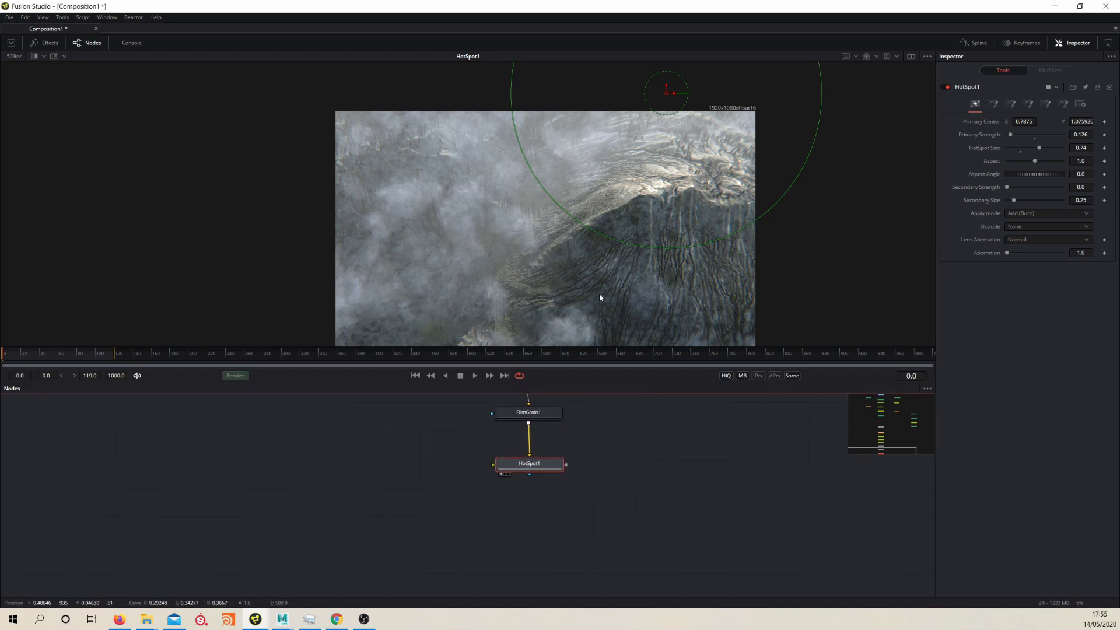
left_click_drag(438, 460, 458, 516)
scroll(449, 496, "down", 3)
scroll(458, 516, "up", 5)
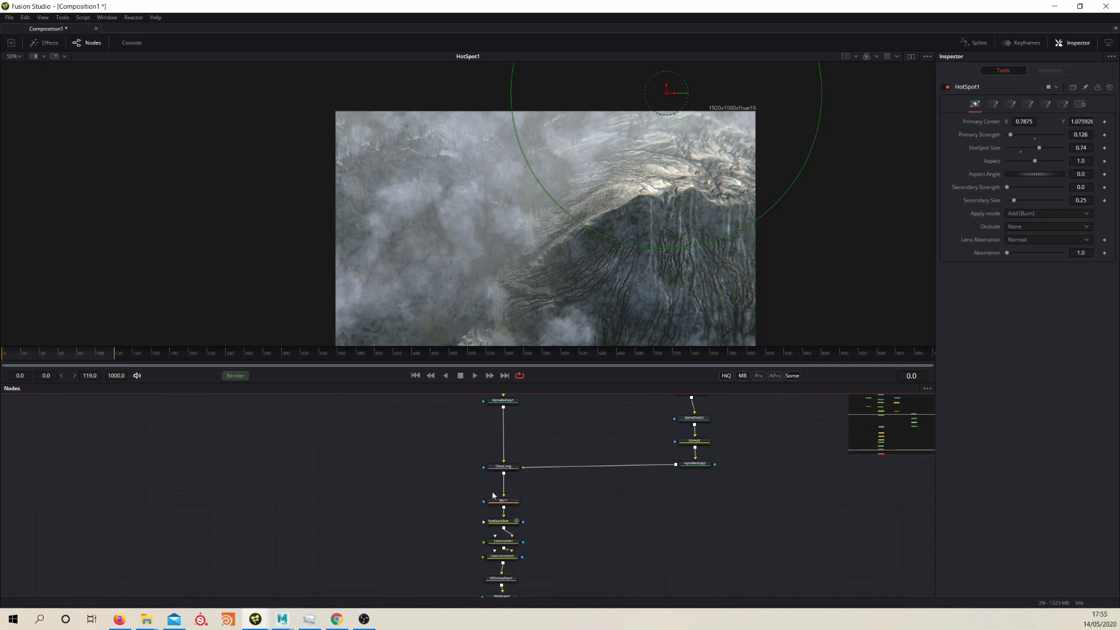
scroll(480, 525, "down", 5)
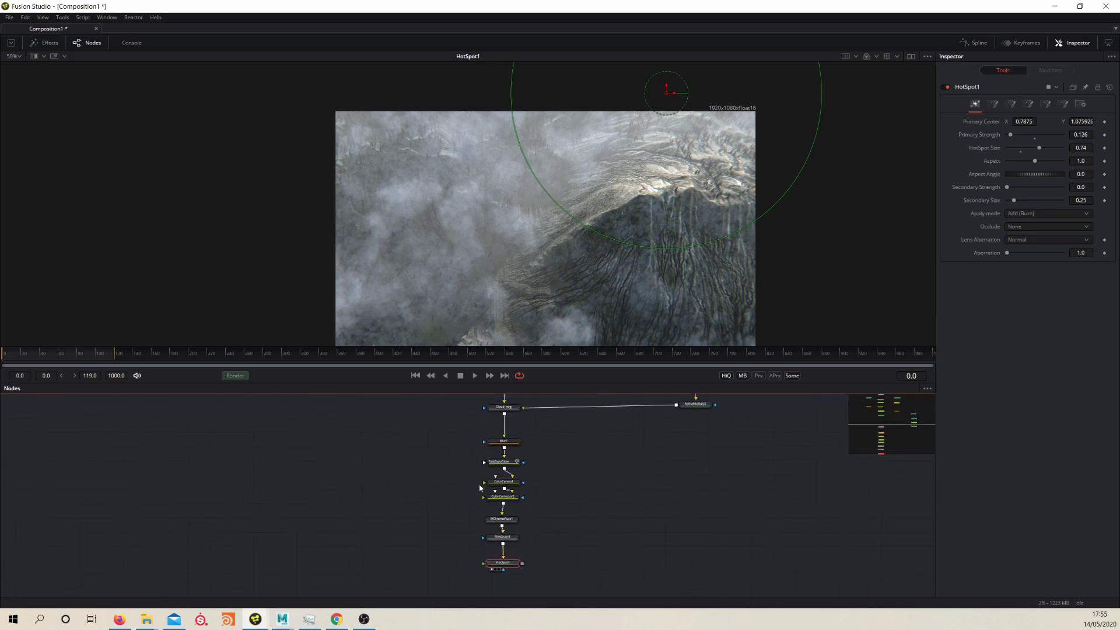
scroll(485, 490, "up", 2)
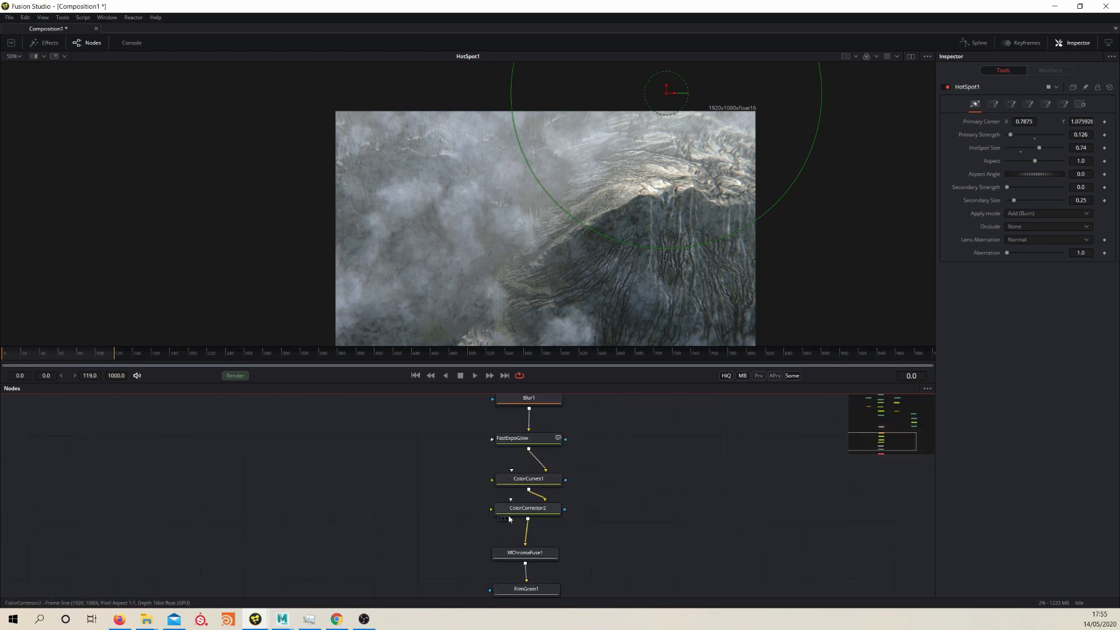
scroll(432, 513, "down", 5)
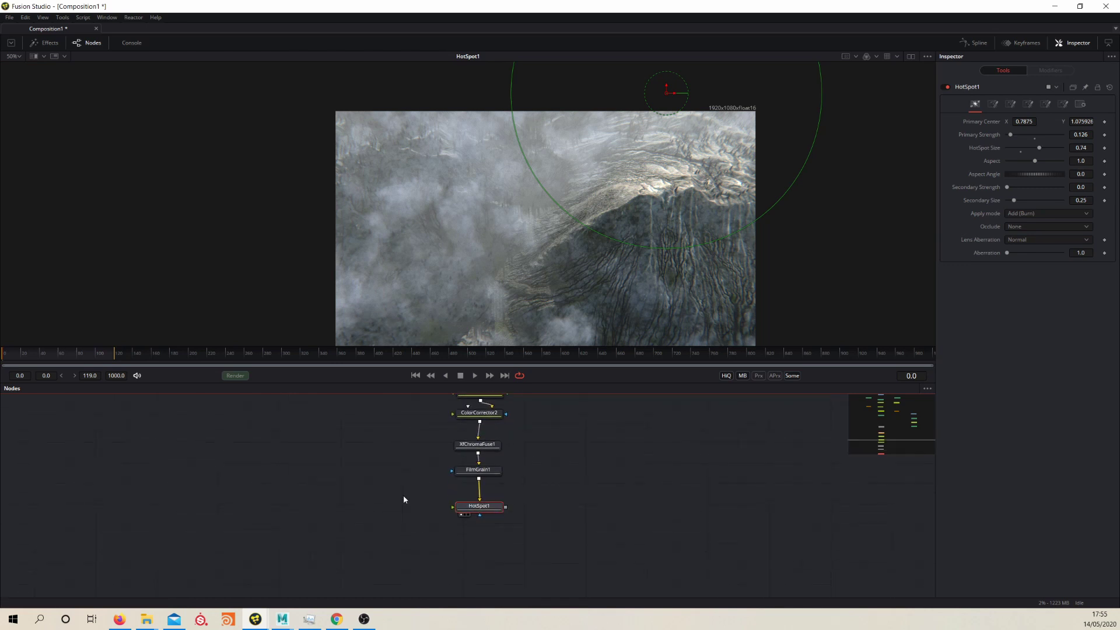
left_click(490, 548)
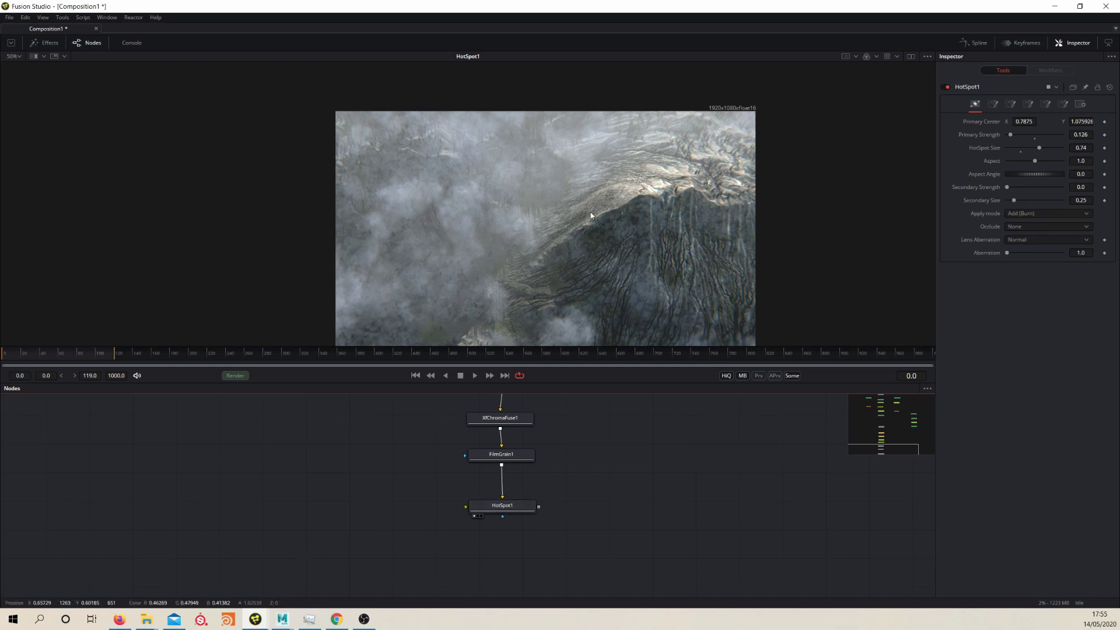
mouse_move(364, 623)
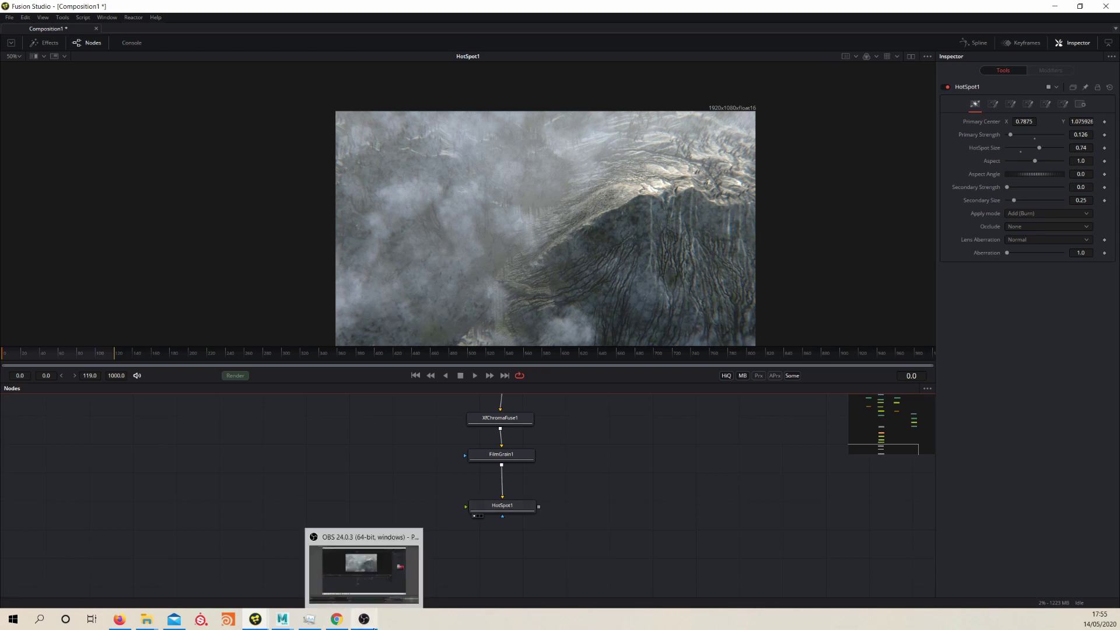
mouse_move(371, 575)
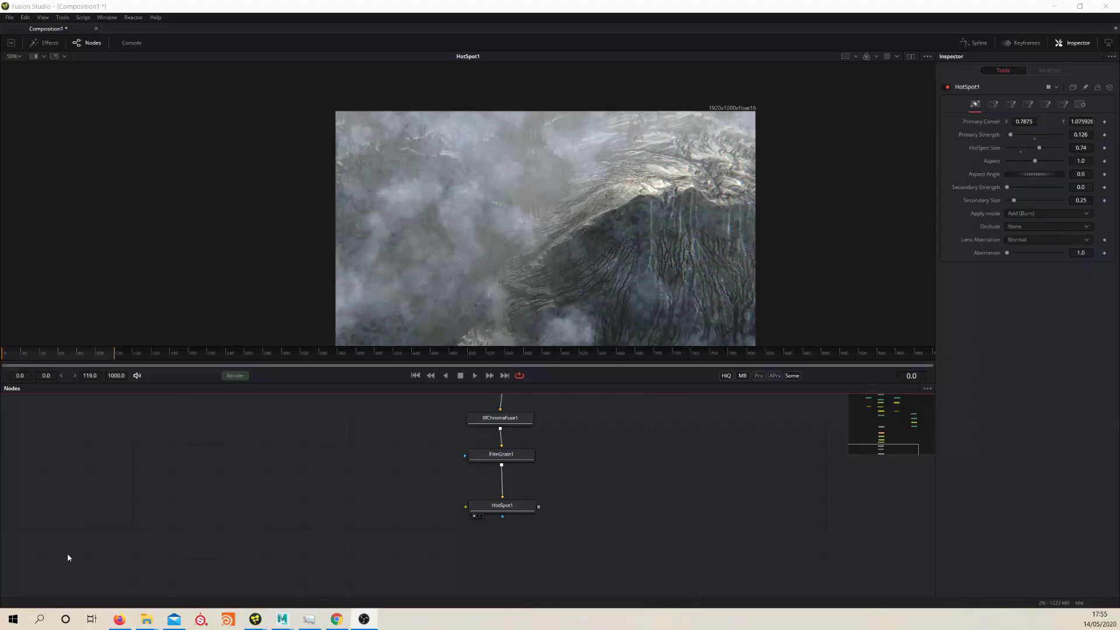
Step: Add a Color Curves node after HotSpot1 and slightly darken its shadows with a curve point at about 0.21 in, 0.17 out
mouse_move(525, 537)
left_mouse_down()
mouse_move(529, 516)
mouse_move(522, 527)
left_mouse_up()
key("shift+space")
type("curves")
key("Return")
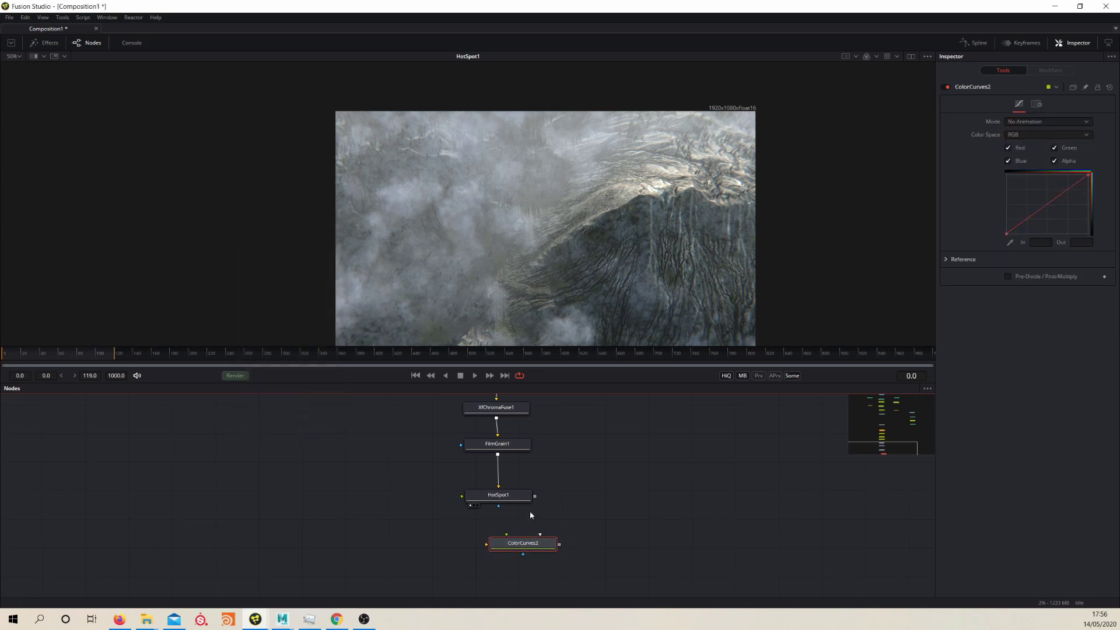
left_click_drag(486, 544, 536, 499)
mouse_move(532, 545)
left_mouse_down()
mouse_move(531, 527)
mouse_move(513, 544)
left_mouse_up()
key("1")
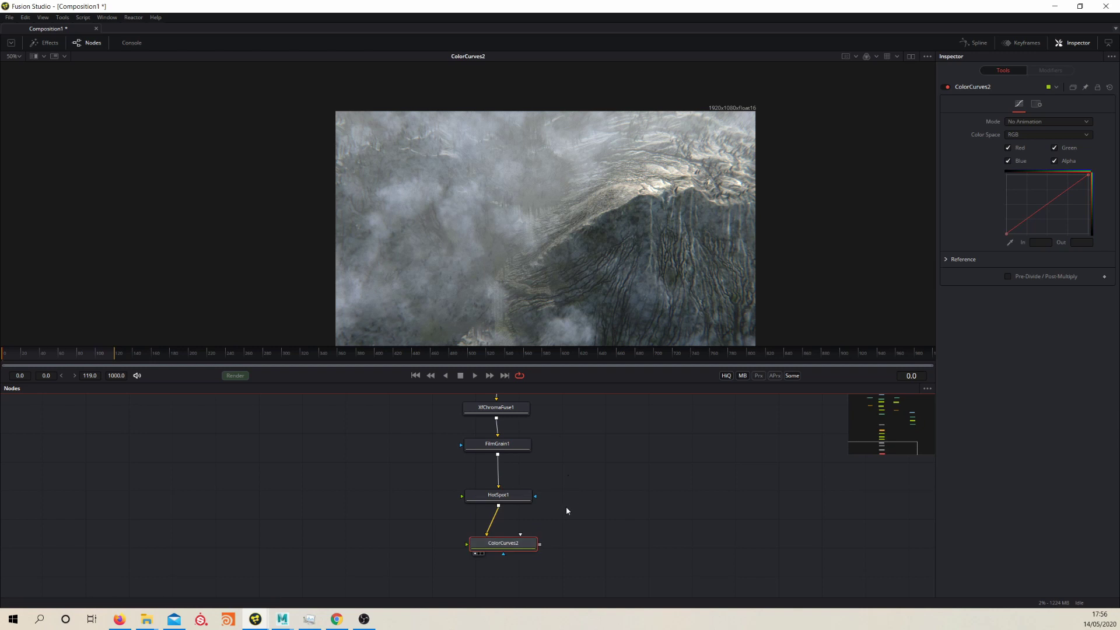
left_click(1022, 226)
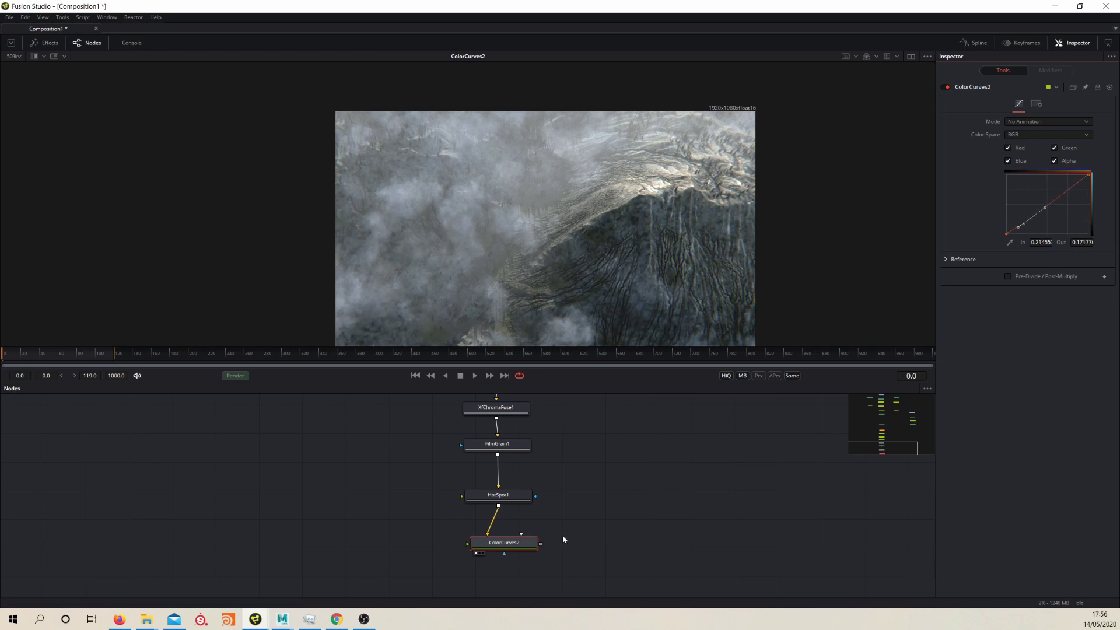
Step: Add another Color Curves node, connect it after ColorCurves2 and show its result in the viewer
left_click_drag(543, 584, 555, 553)
key("shift+space")
type("ccv")
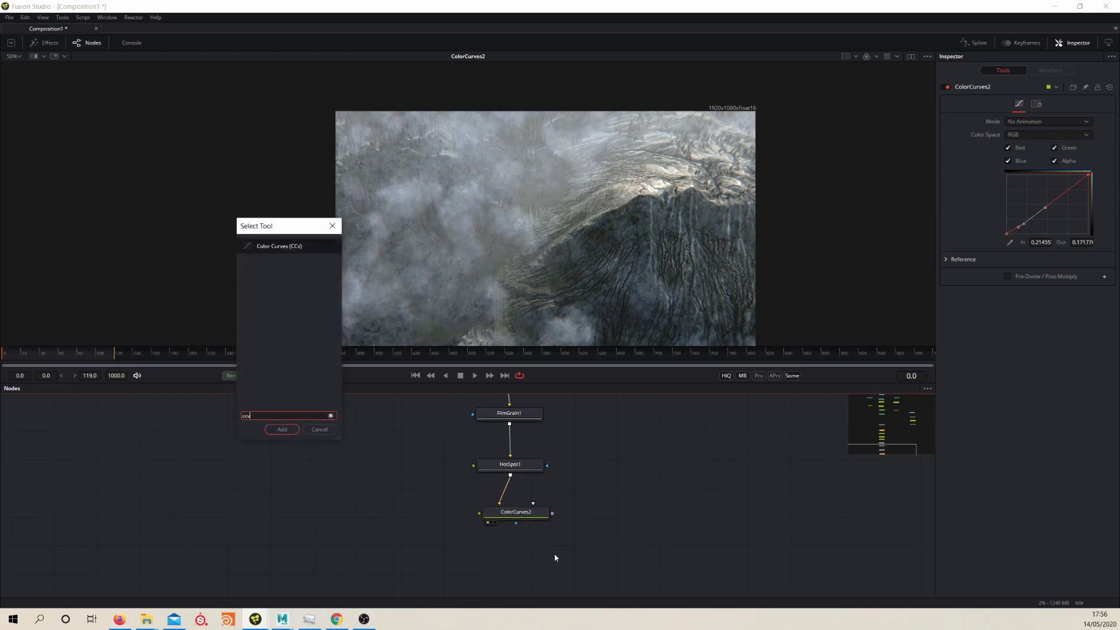
key("Return")
left_click_drag(557, 549, 554, 516)
left_click_drag(532, 557, 524, 557)
key("1")
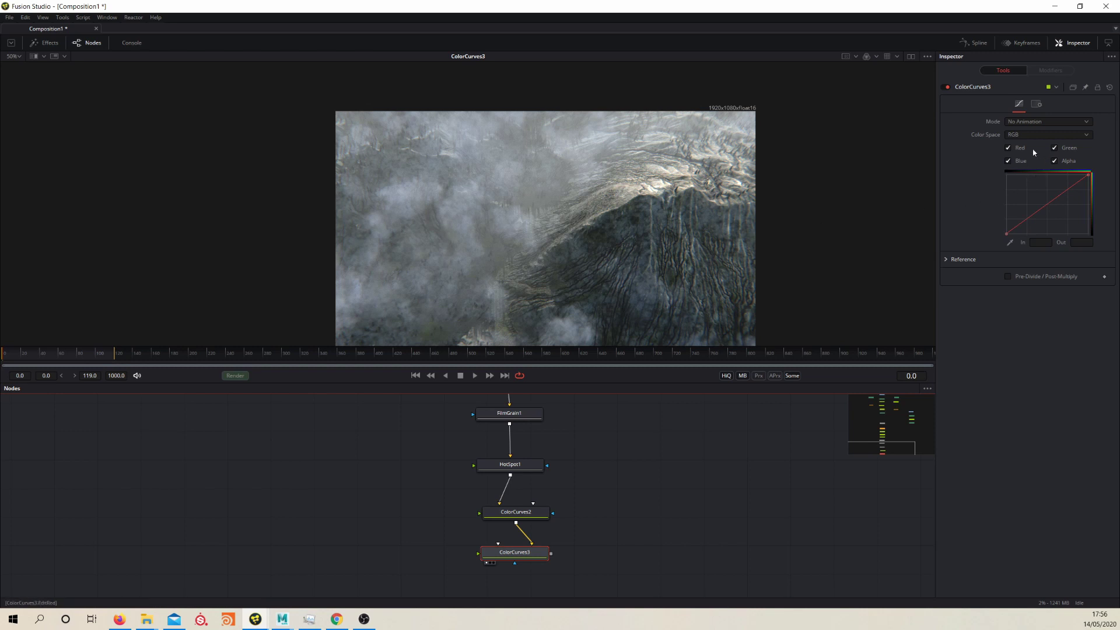
Step: Turn off the green and blue channels of ColorCurves3 and lower the red curve slightly in the shadows
left_click(1062, 149)
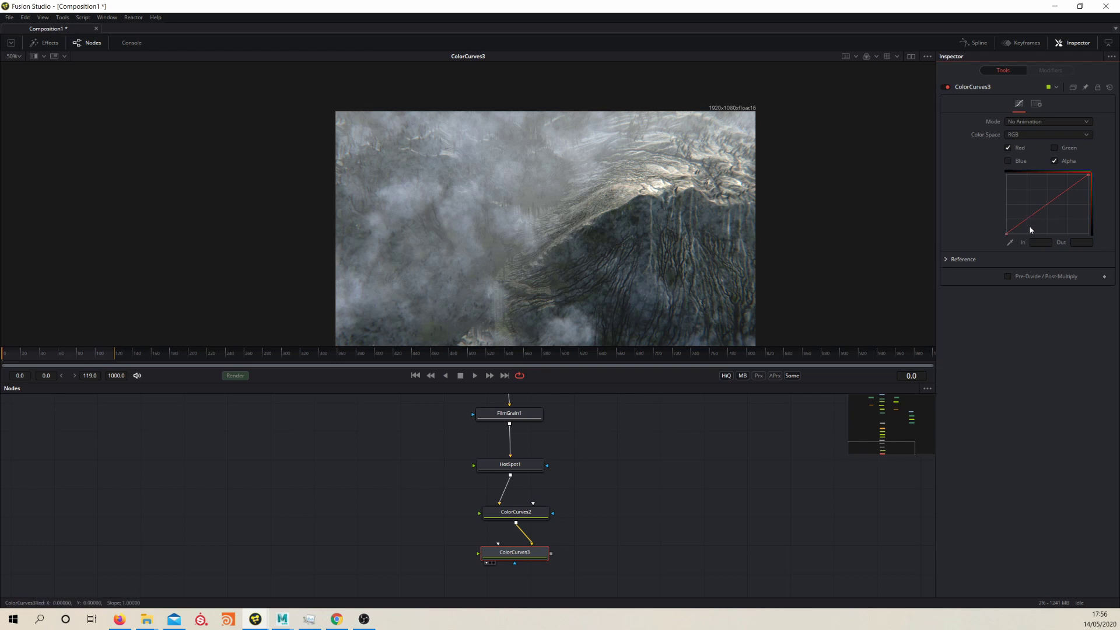
left_click(1026, 220)
left_click_drag(1027, 224, 1025, 224)
Step: Switch ColorCurves3 from red to the blue channel and shape its curve, with a shadow point at about 0.287 in, 0.280 out
left_click(1009, 149)
left_click(1008, 161)
left_click_drag(1034, 213, 1072, 186)
left_click(1037, 216)
left_click(1029, 219)
left_click_drag(1029, 220, 1031, 220)
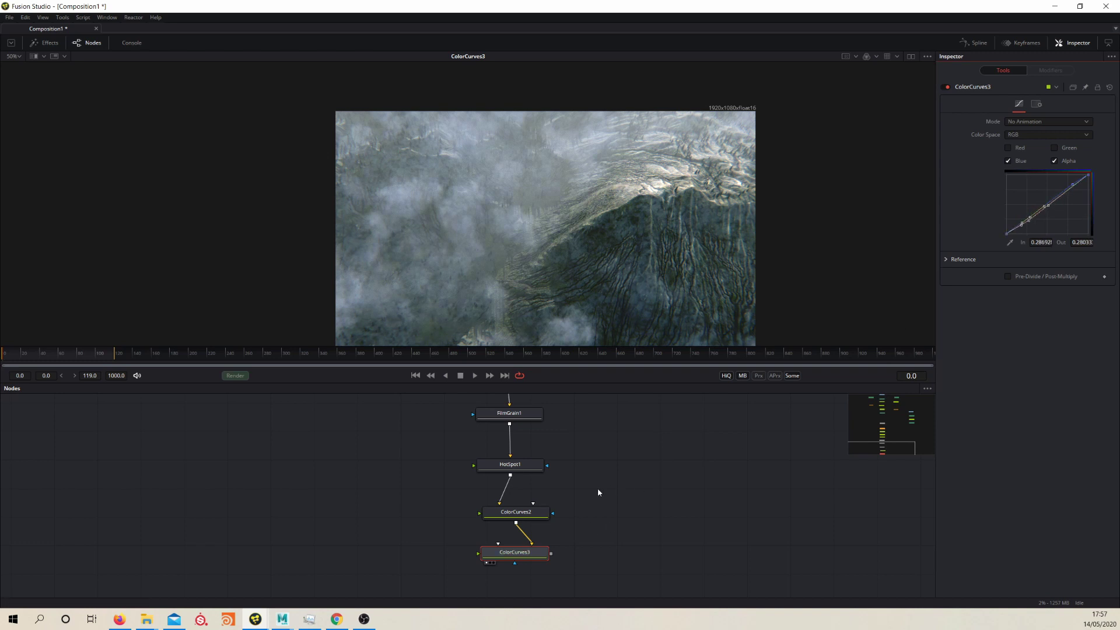
Step: Compare the graded image in the viewer and examine the ColorCurves3 result on the clouds and the dark mountain
key("1")
key("1")
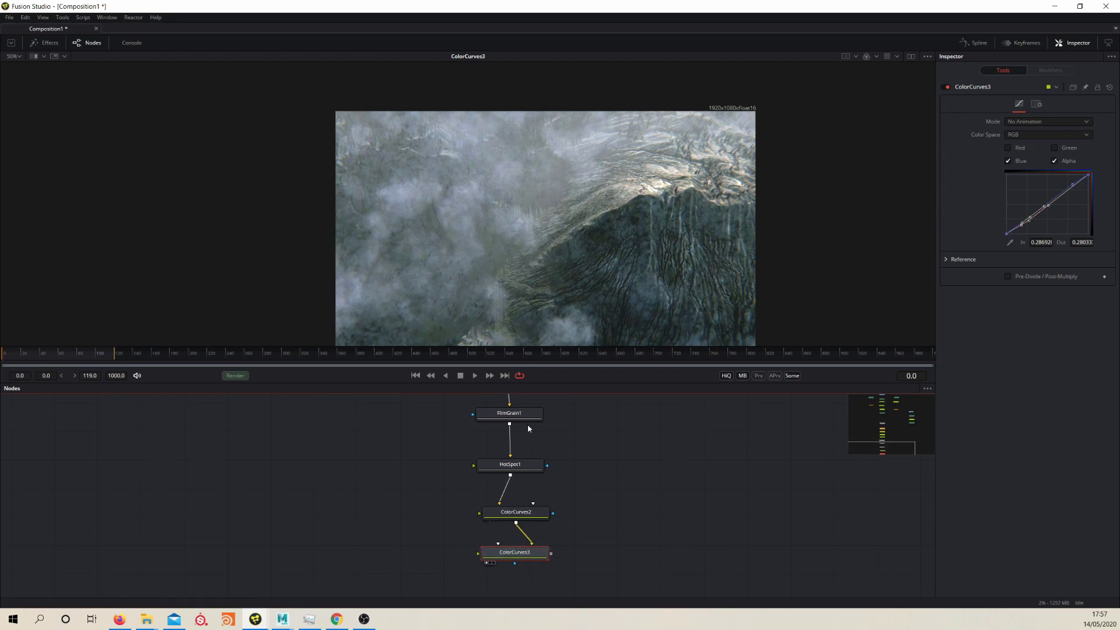
left_click_drag(600, 254, 571, 269)
scroll(533, 262, "up", 5)
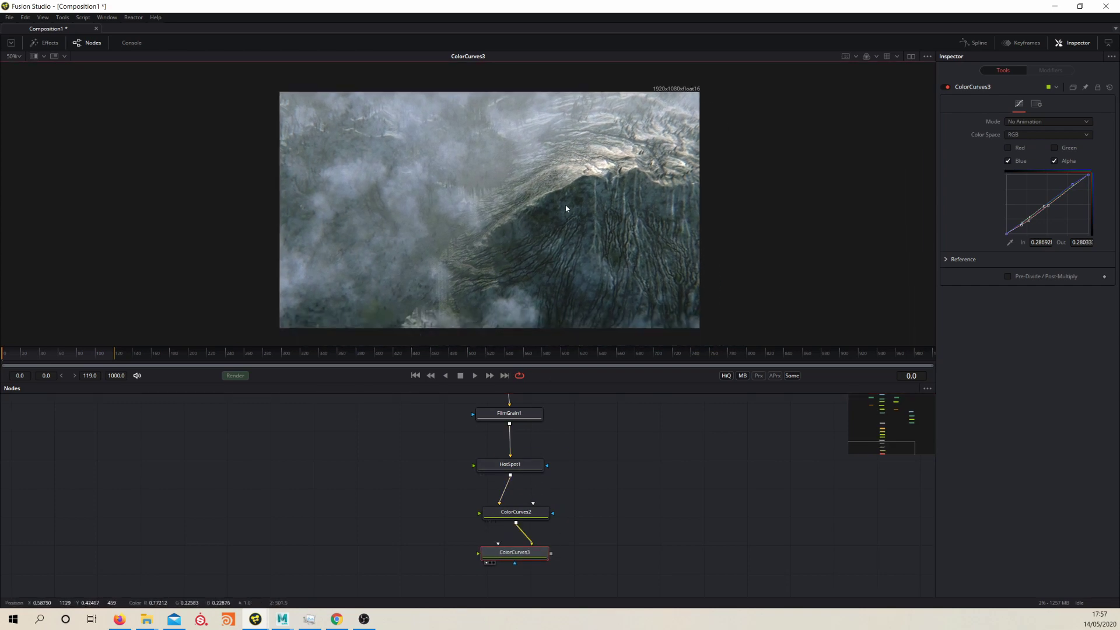
scroll(598, 274, "down", 5)
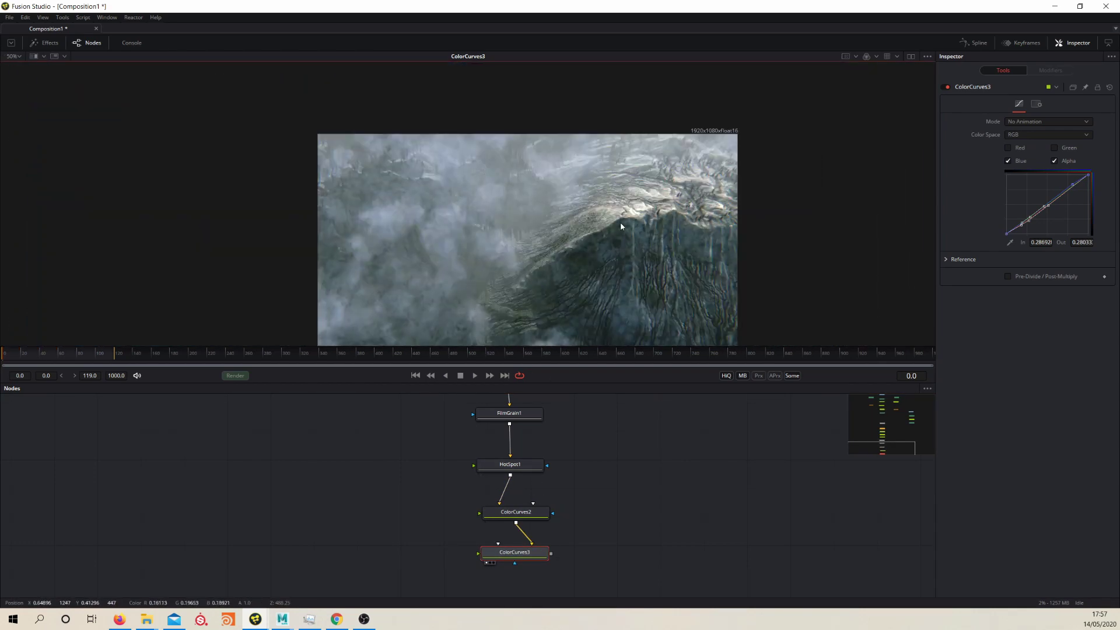
left_click(529, 554)
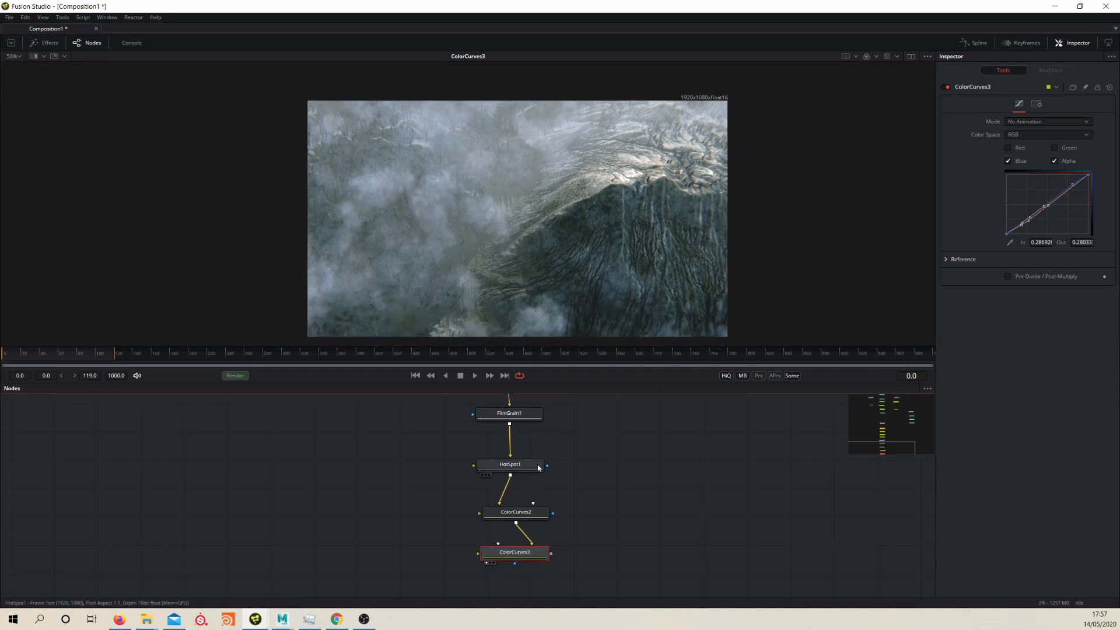
key("1")
left_click_drag(555, 561, 548, 481)
key("1")
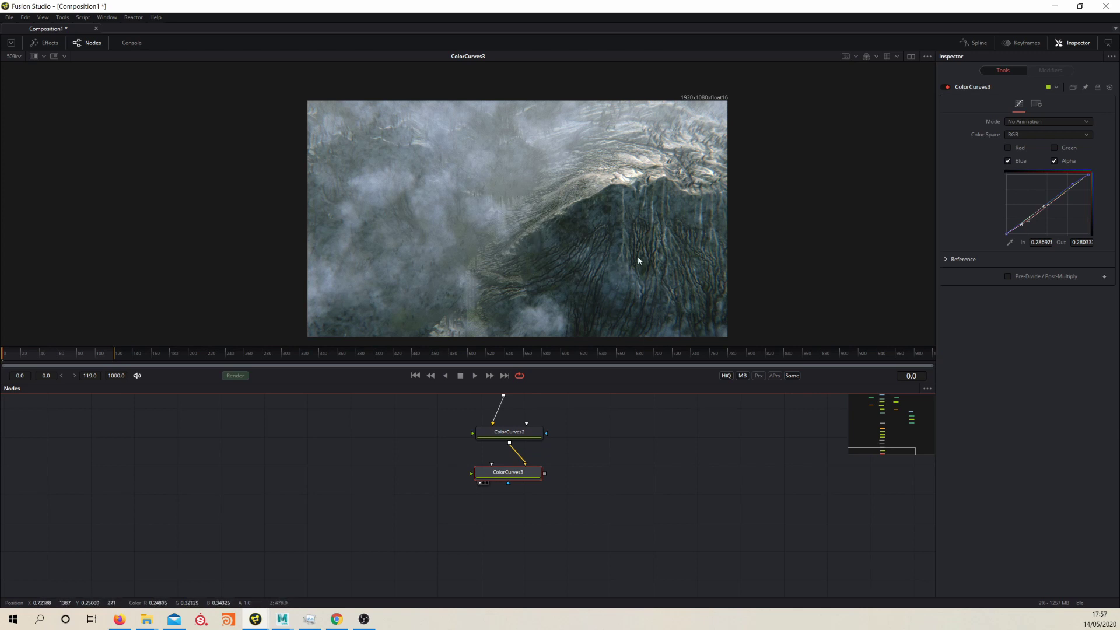
scroll(543, 497, "down", 2)
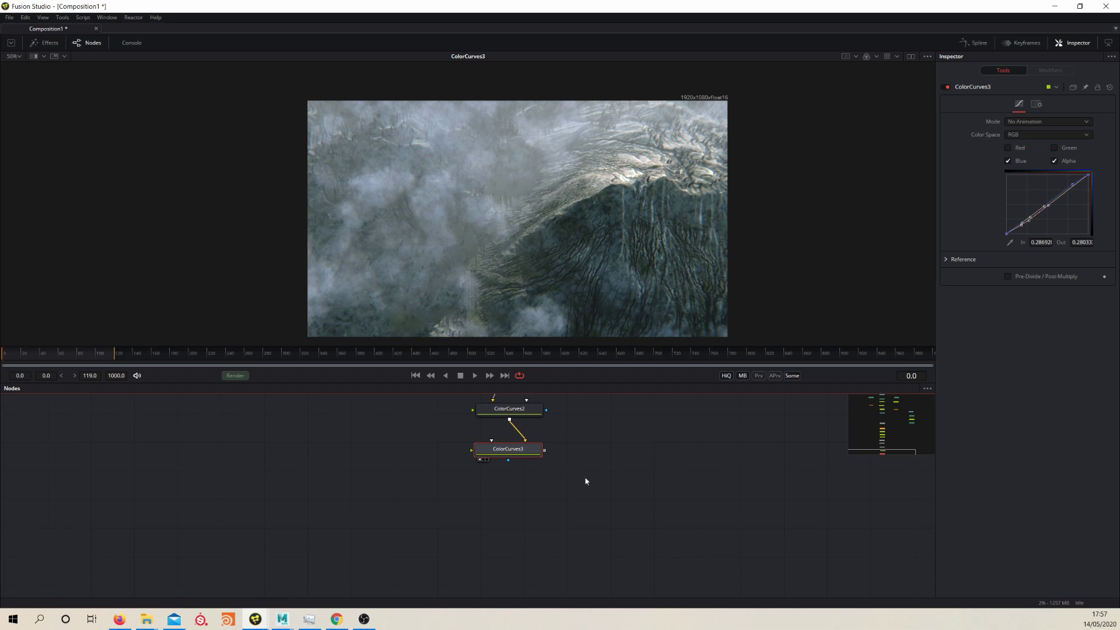
Step: Move ColorCurves3 closer to ColorCurves2, add a Background node and place it beside the end of the node chain
left_click_drag(527, 457, 525, 446)
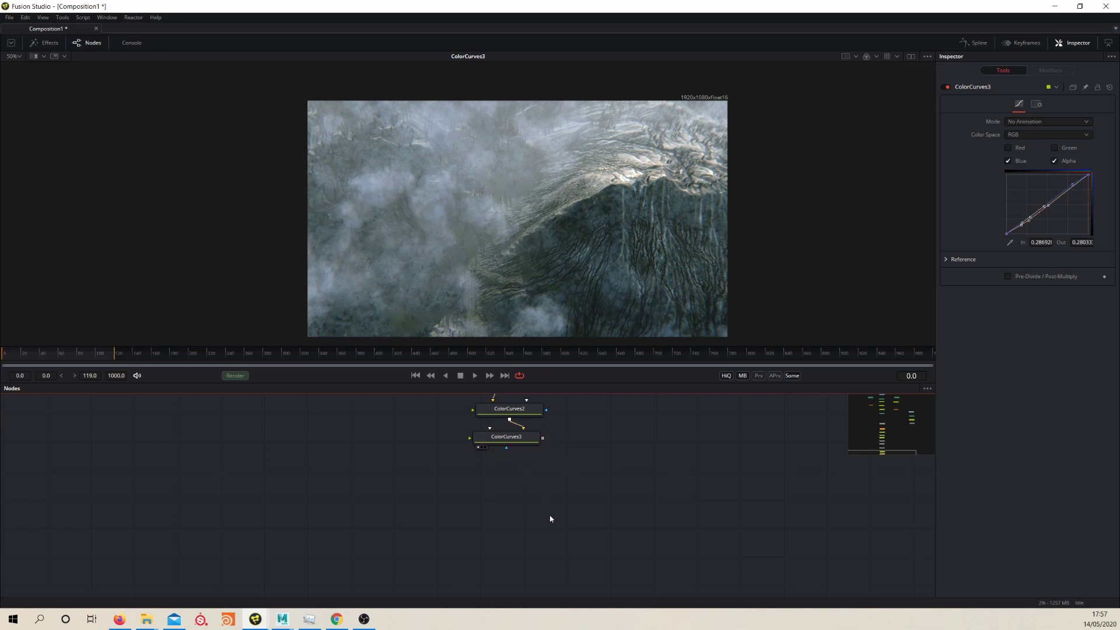
key("shift+space")
type("ccv")
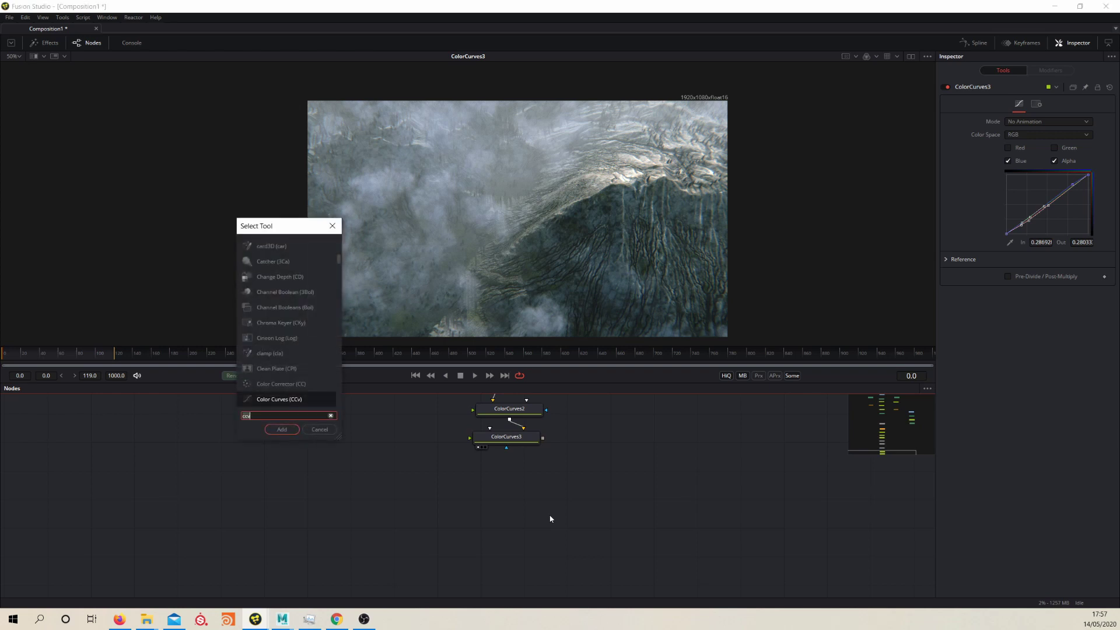
key("BackSpace")
key("BackSpace")
key("BackSpace")
type("bg")
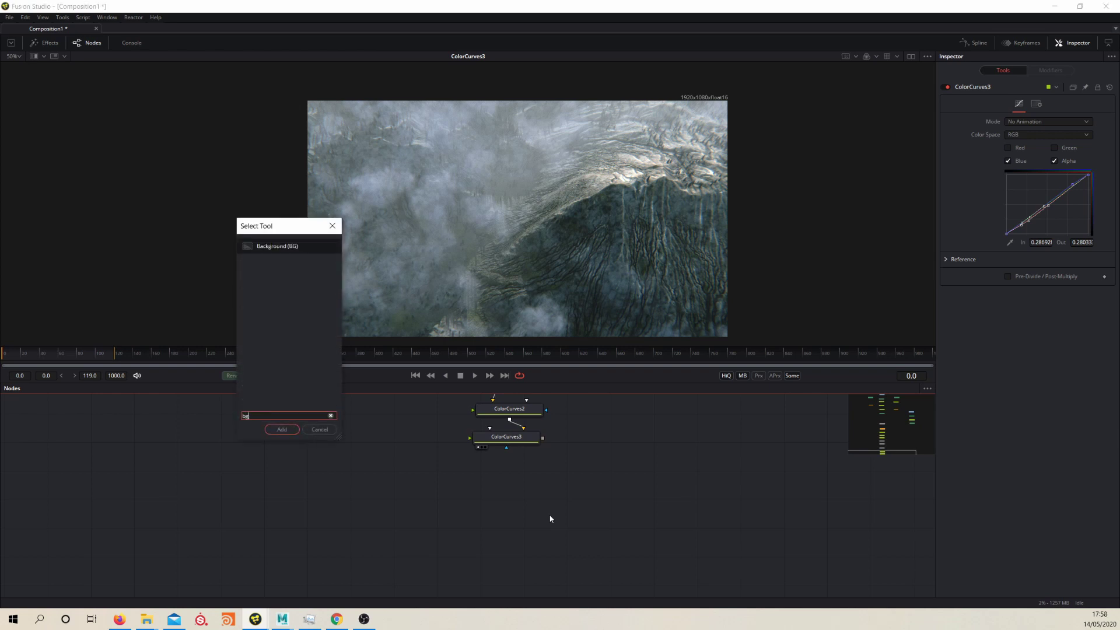
key("Return")
left_click_drag(544, 521, 370, 479)
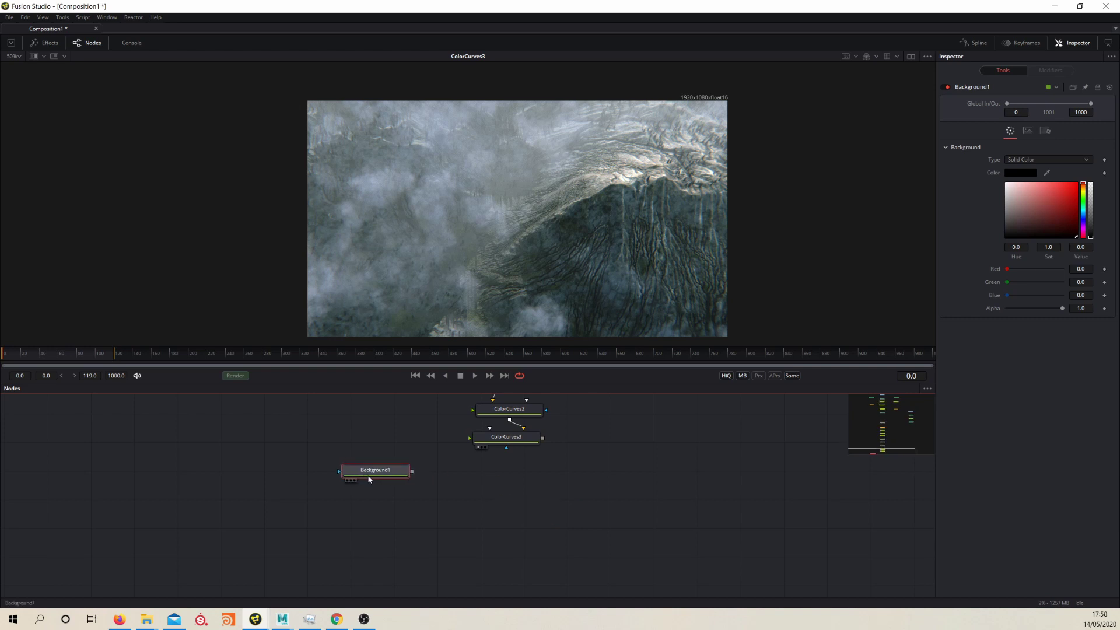
Step: View Background1, change its type to Gradient and give the start a dark navy colour, about hue 0.616, saturation 0.355, value 0.126
key("1")
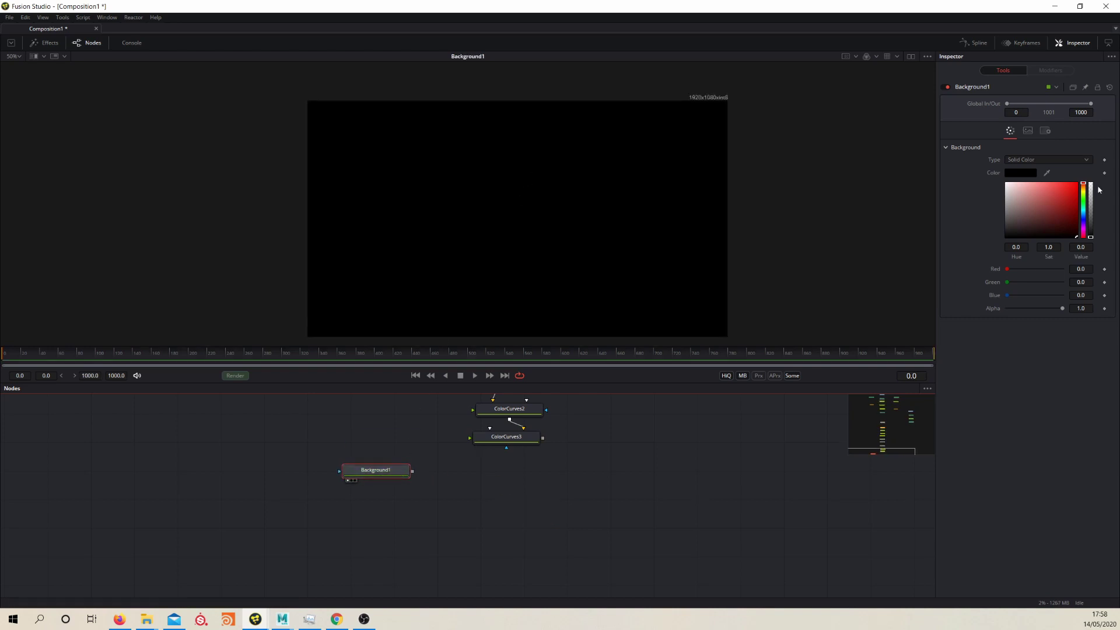
left_click(1033, 160)
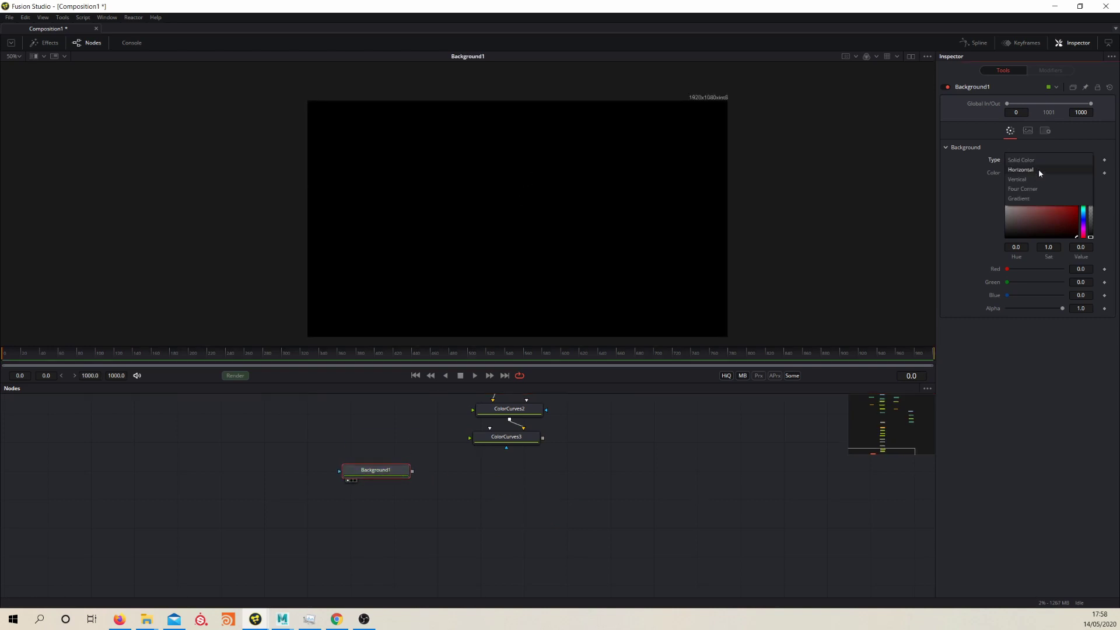
left_click(1033, 199)
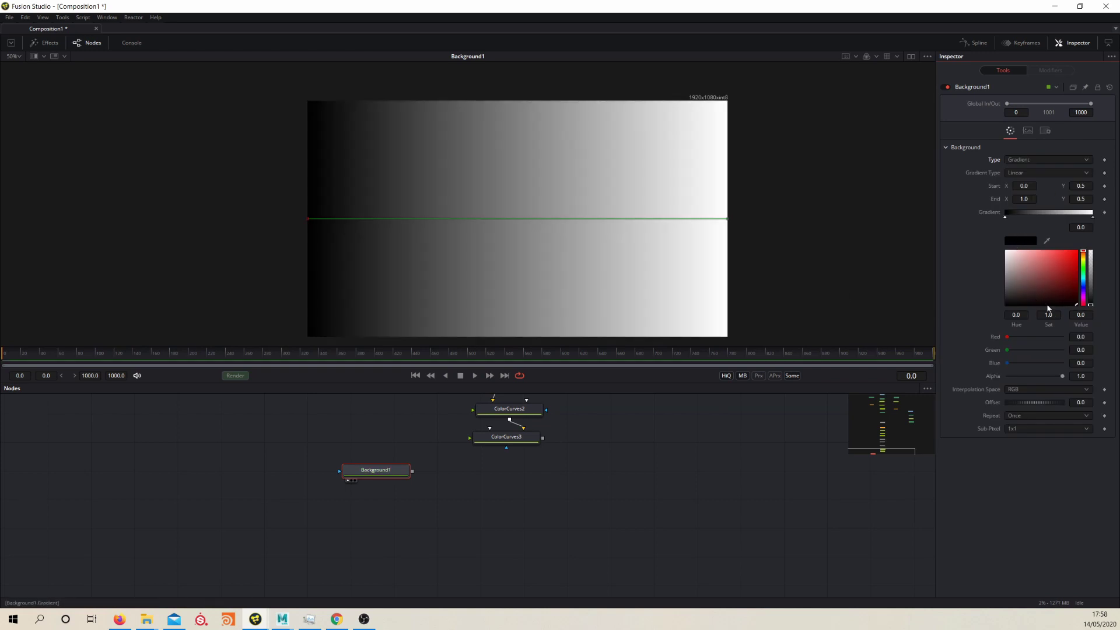
mouse_move(1083, 294)
left_mouse_down()
mouse_move(1028, 298)
mouse_move(1083, 284)
mouse_move(1032, 301)
left_mouse_up()
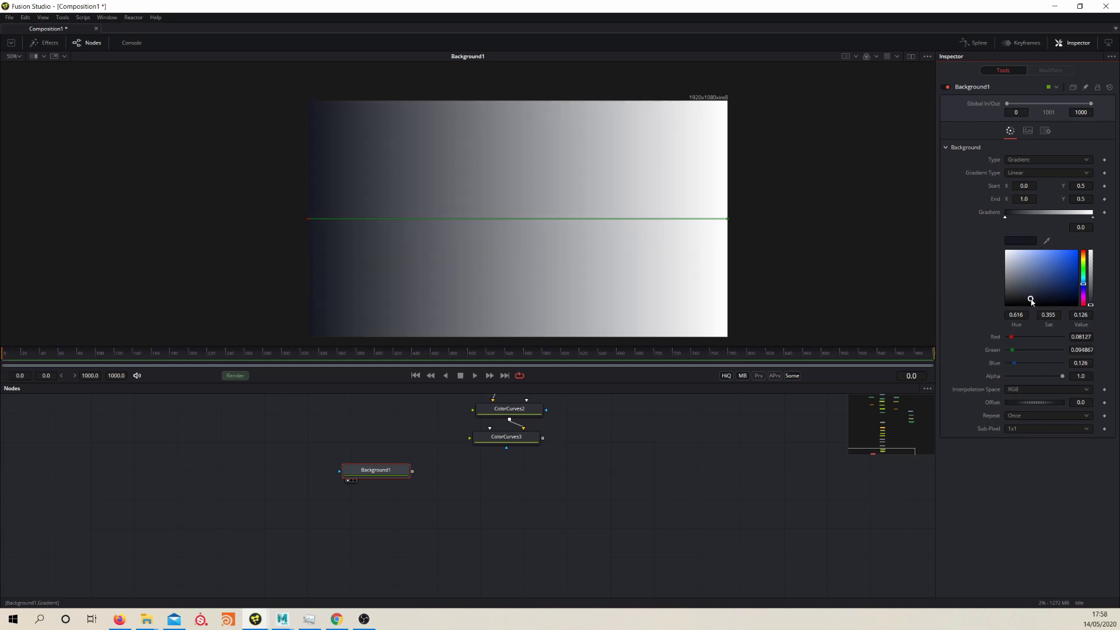
Step: Colour the end stop of Background1's gradient gold, about hue 0.12, saturation 0.584, value 0.685
left_click(1092, 215)
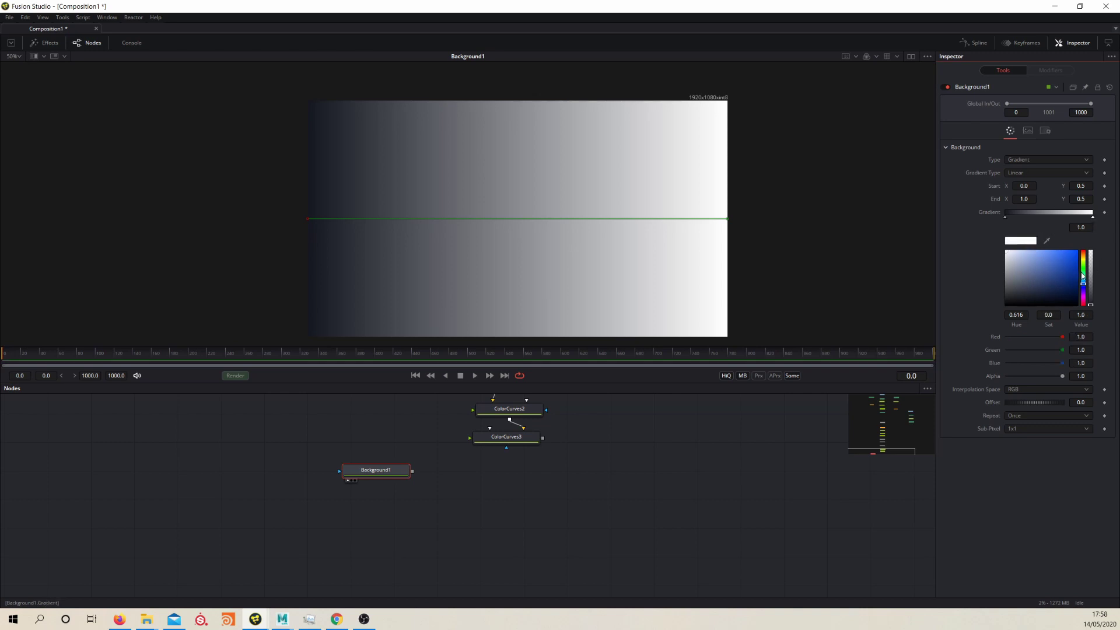
left_click(1085, 271)
mouse_move(1085, 270)
left_mouse_down()
mouse_move(1083, 259)
mouse_move(1044, 273)
mouse_move(1084, 260)
left_mouse_up()
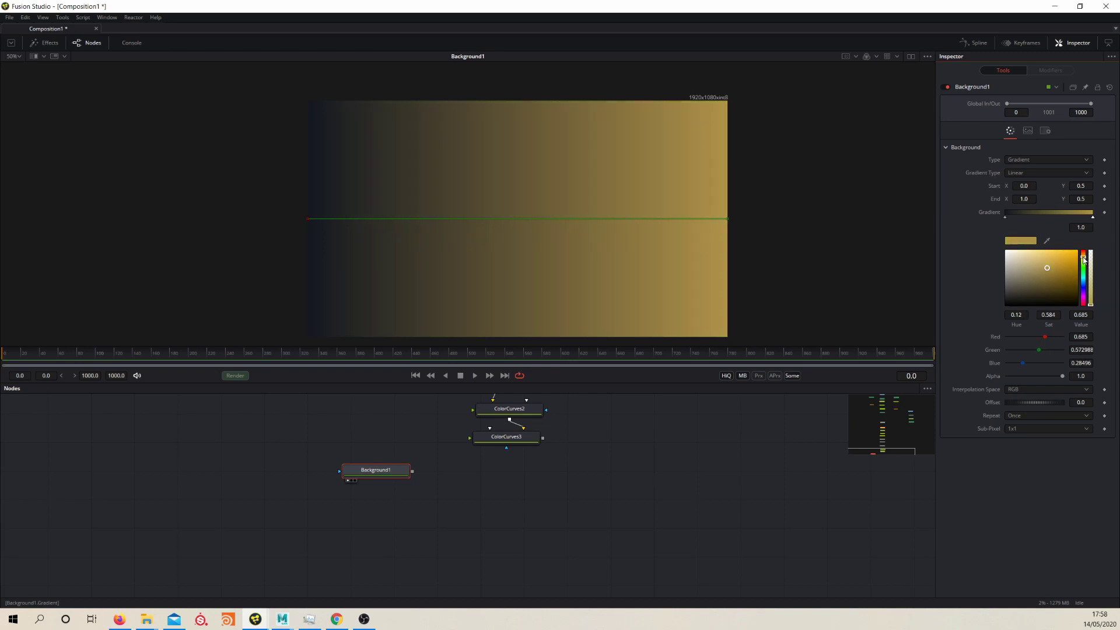
Step: Make the gradient radial with gold at its start, running from about X 0.845, Y 0.937 to X 0.219, Y 0.324
left_click_drag(731, 220, 738, 210)
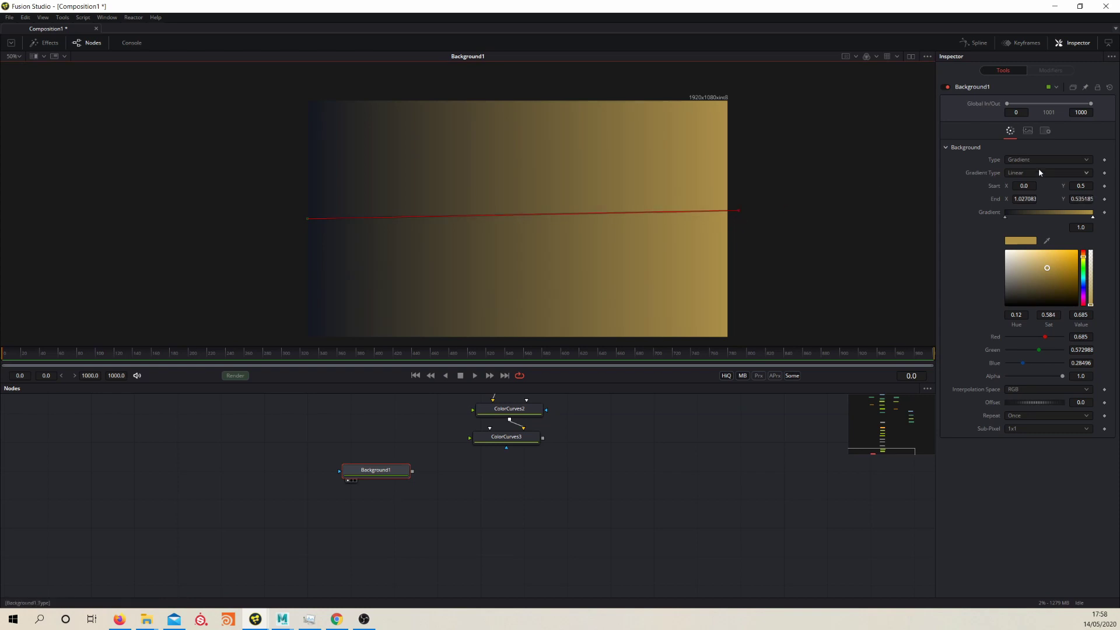
left_click(1036, 173)
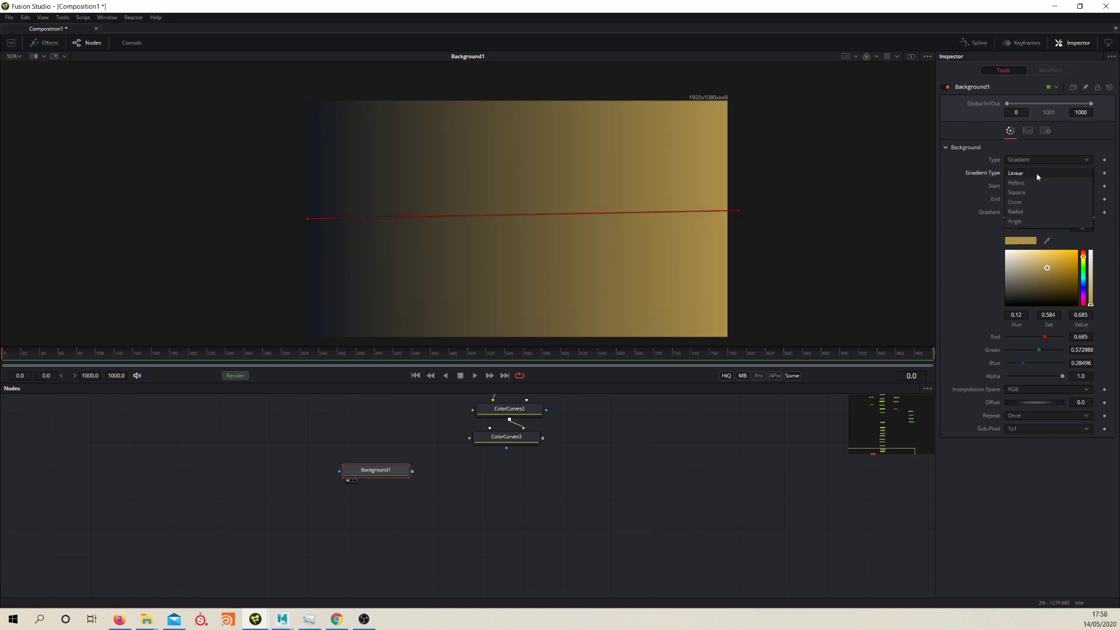
left_click(1027, 212)
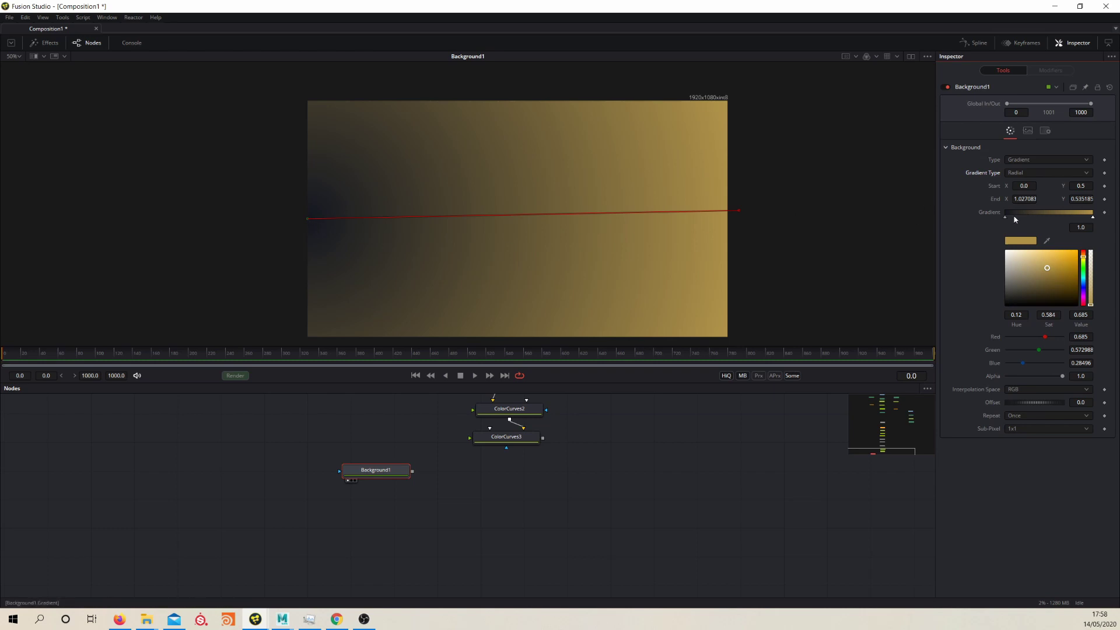
left_click_drag(1005, 219, 975, 219)
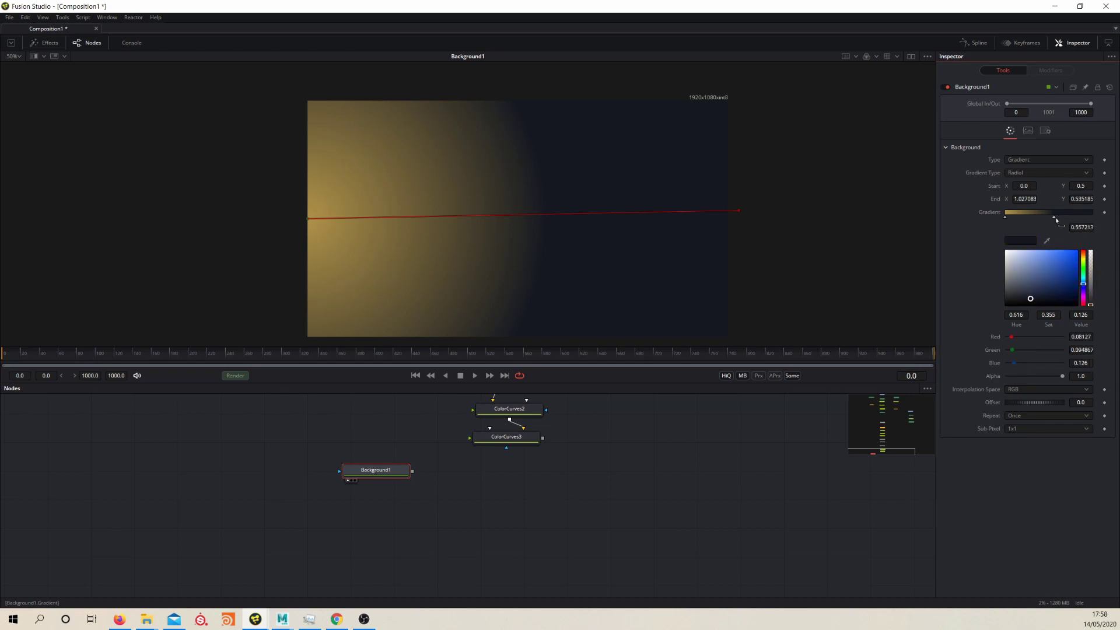
left_click_drag(1054, 217, 1093, 217)
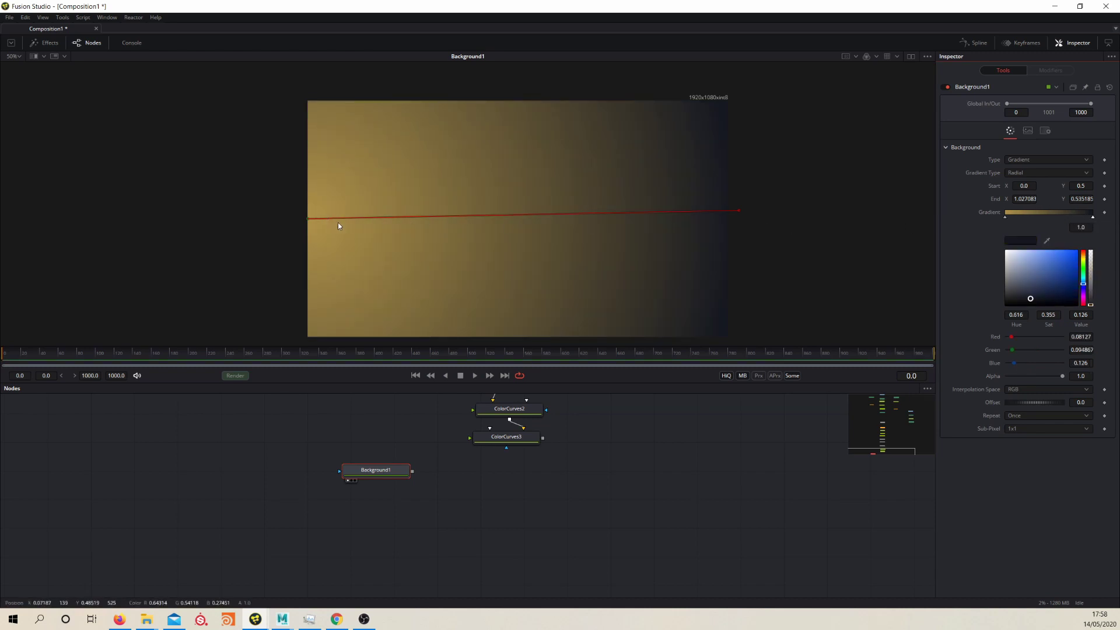
left_click_drag(307, 219, 662, 115)
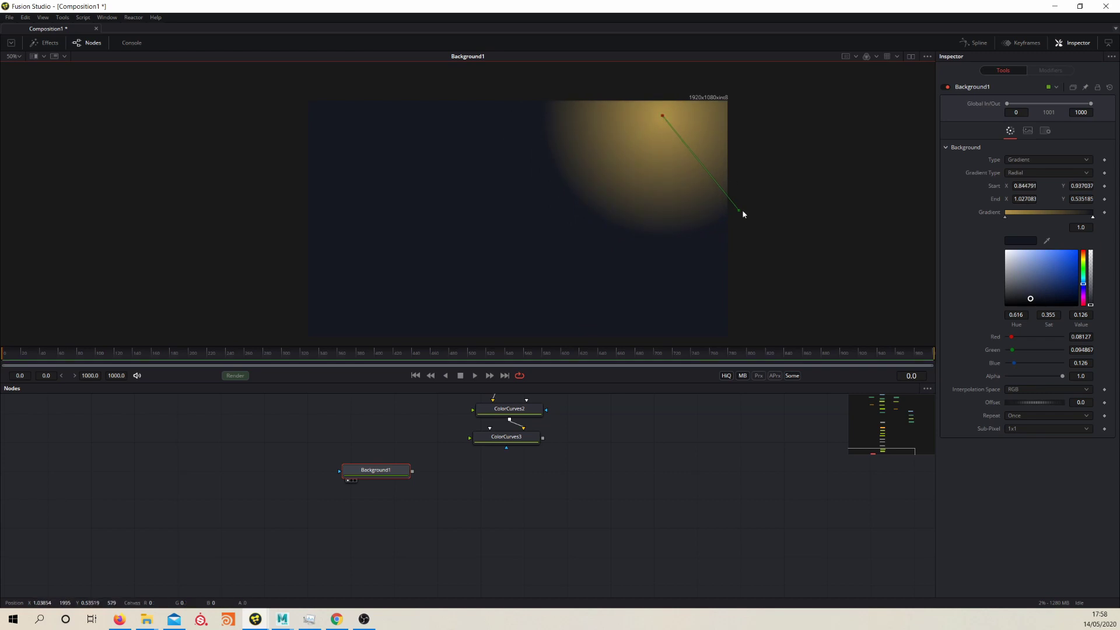
left_click_drag(738, 210, 400, 259)
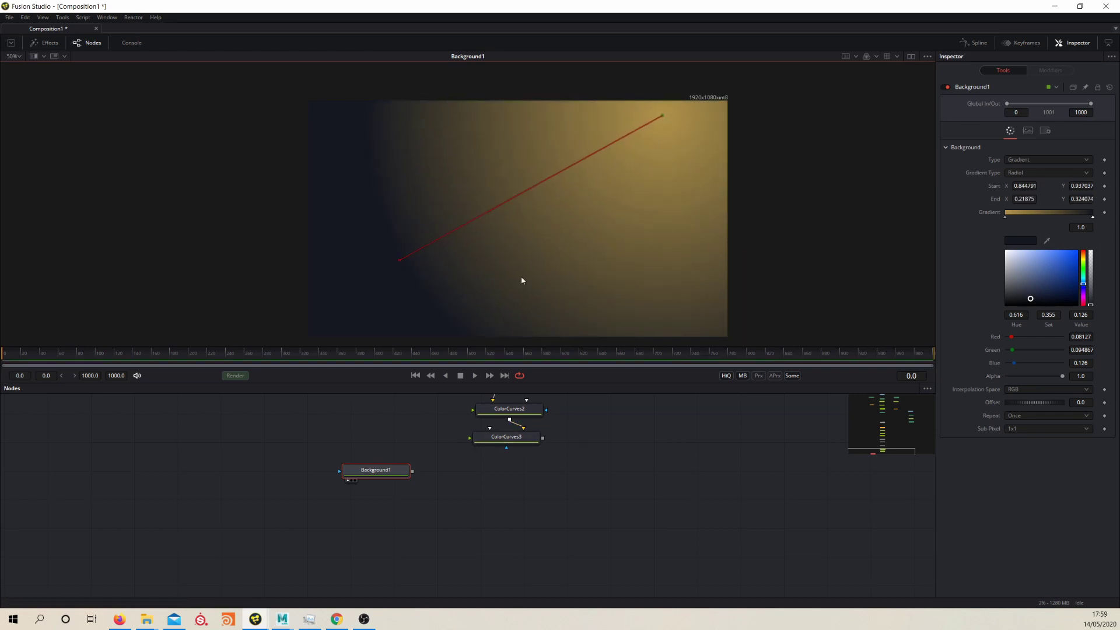
Step: Add a Merge node below ColorCurves3, with ColorCurves3 as its background and Background1 as its foreground
left_click(523, 490)
key("shift+space")
type("merge")
key("Return")
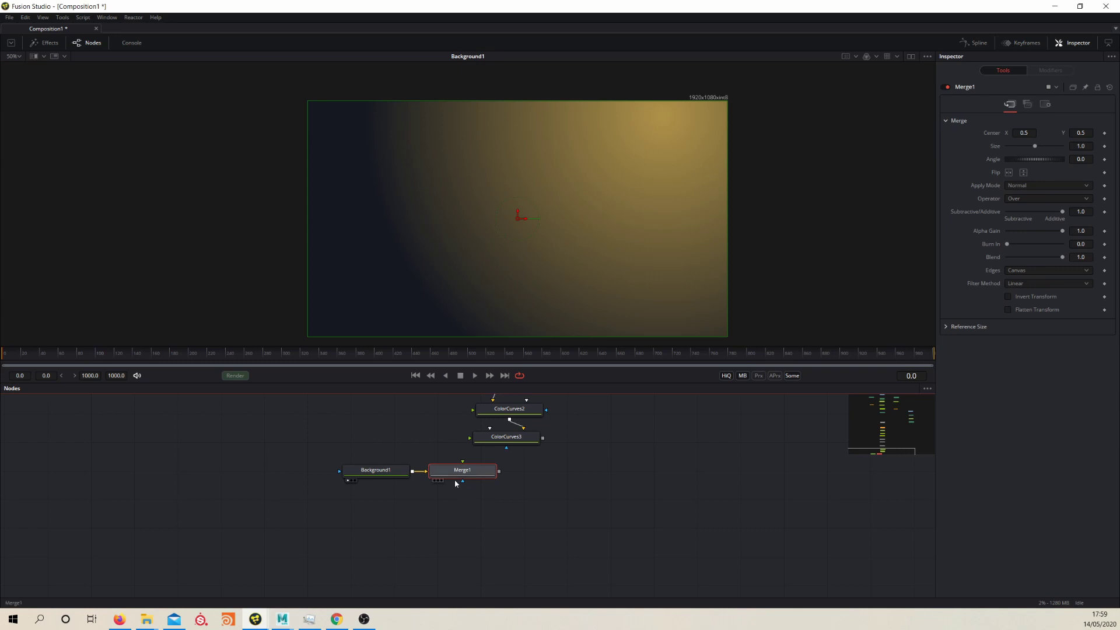
left_click_drag(460, 475, 543, 439)
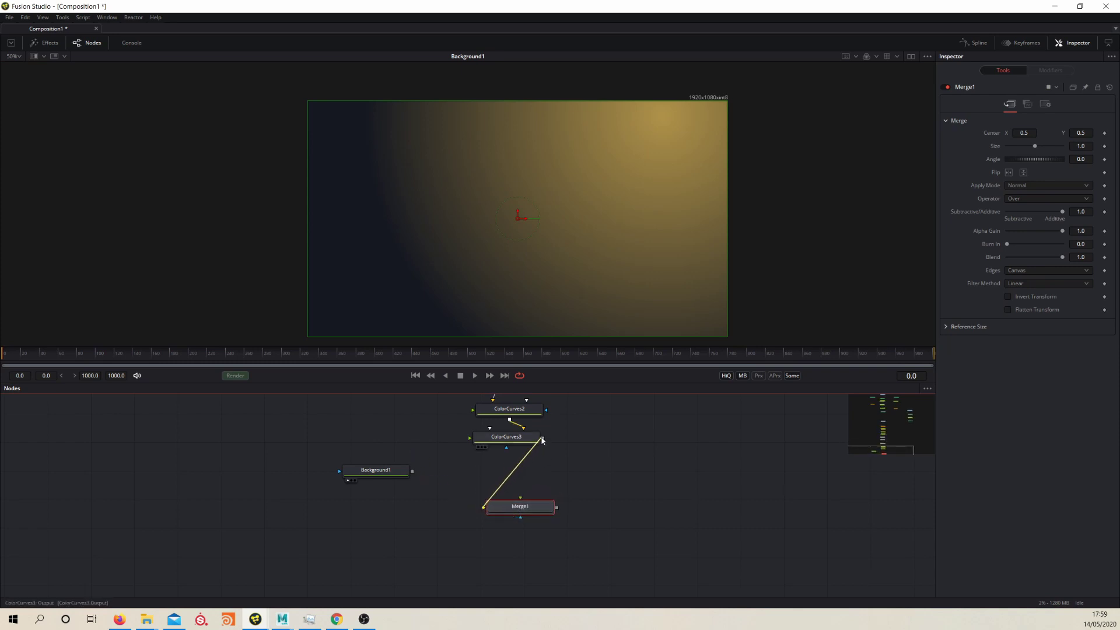
left_click_drag(483, 510, 375, 496)
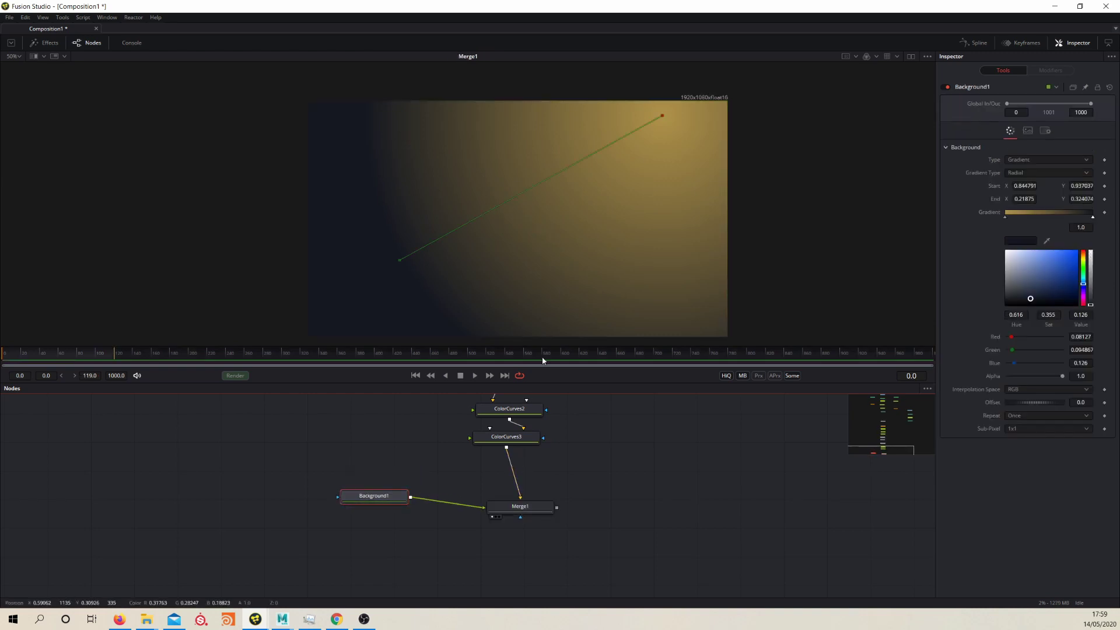
left_click_drag(530, 510, 517, 506)
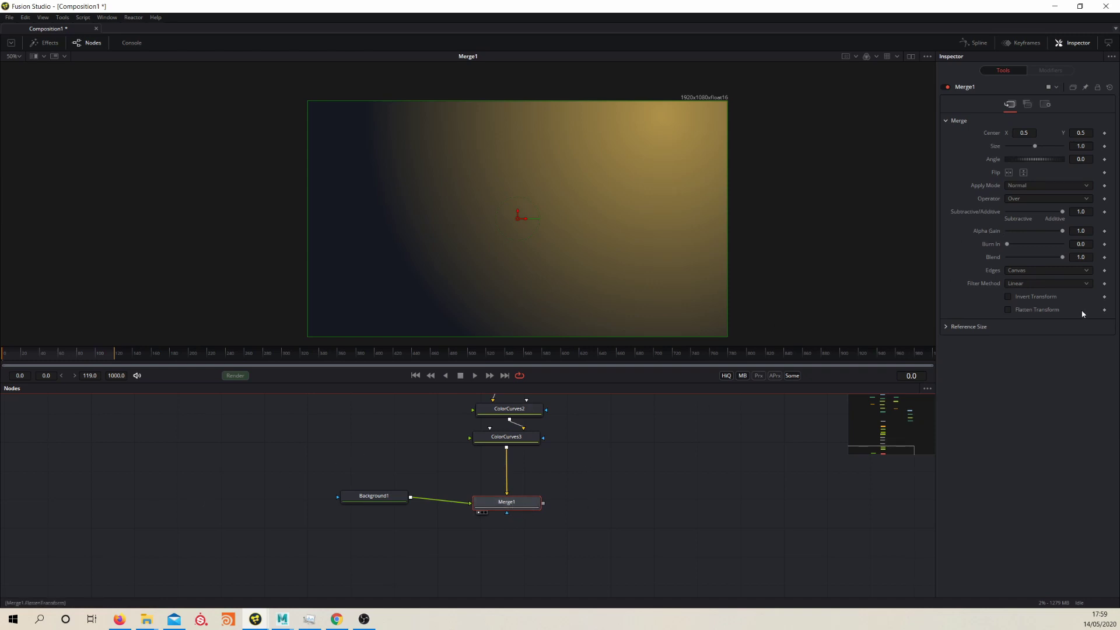
Step: Compare the Screen and Overlay apply modes on Merge1 and keep Screen
left_click(1032, 187)
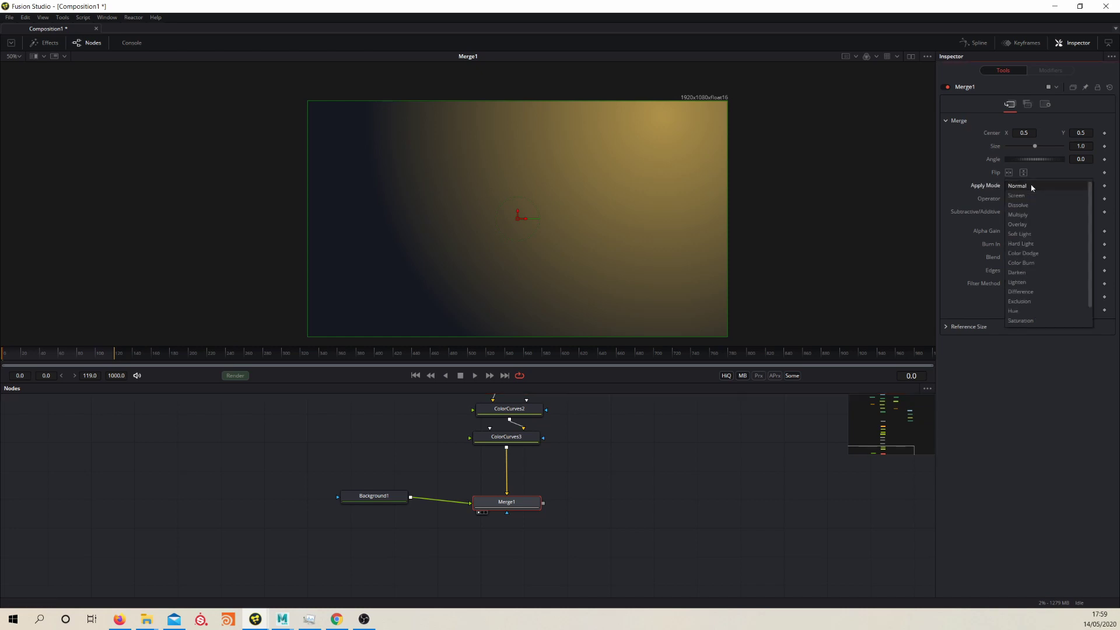
left_click(1031, 196)
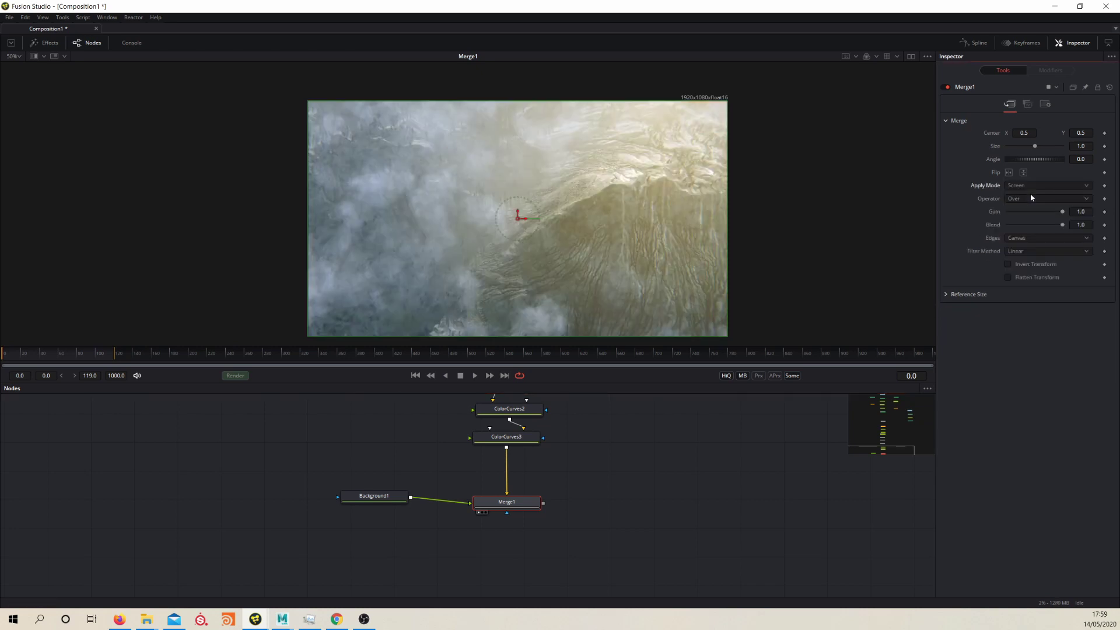
left_click(1033, 186)
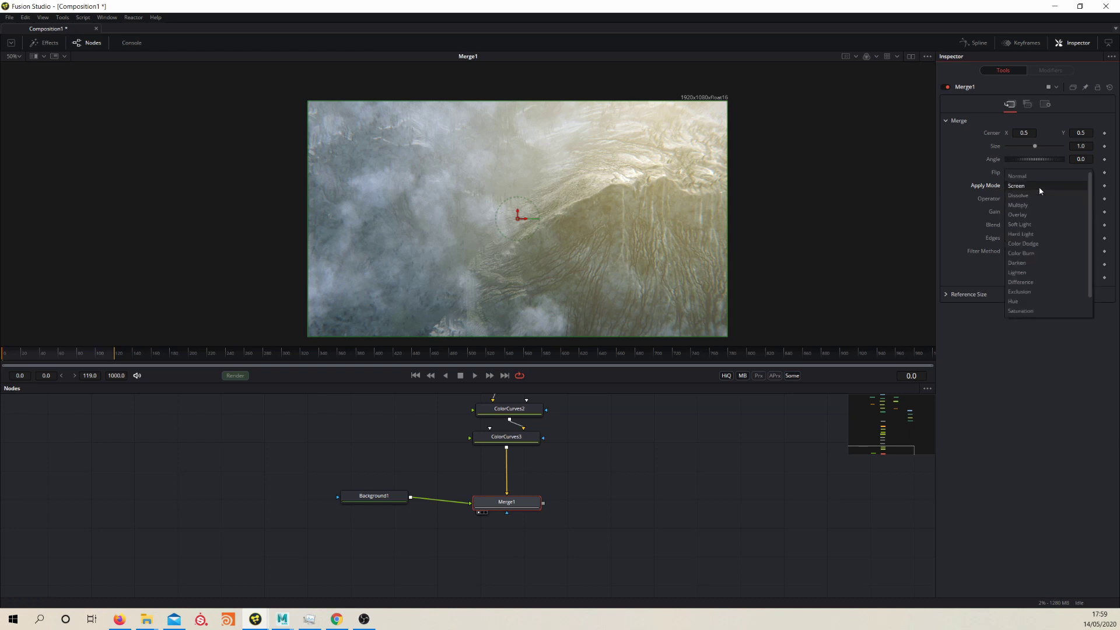
left_click(1031, 215)
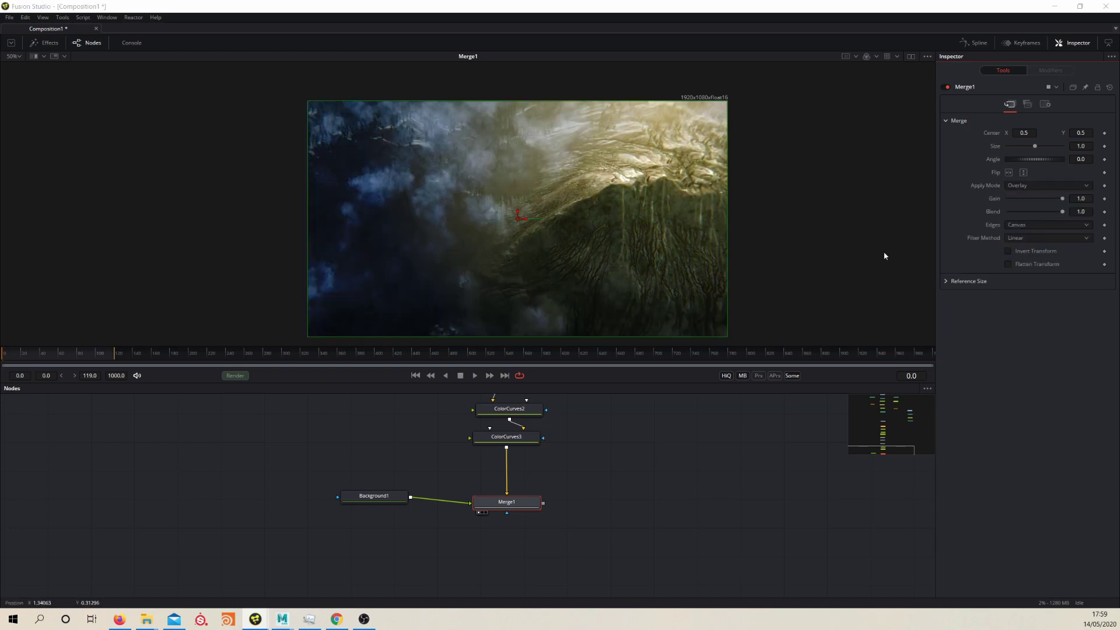
left_click(1028, 193)
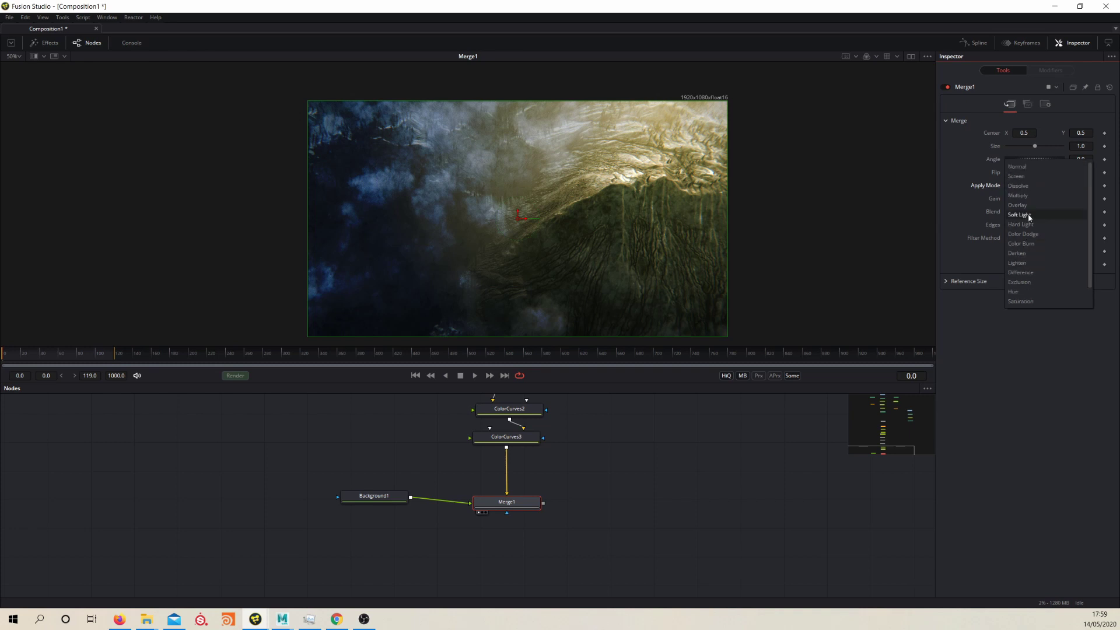
left_click(1028, 182)
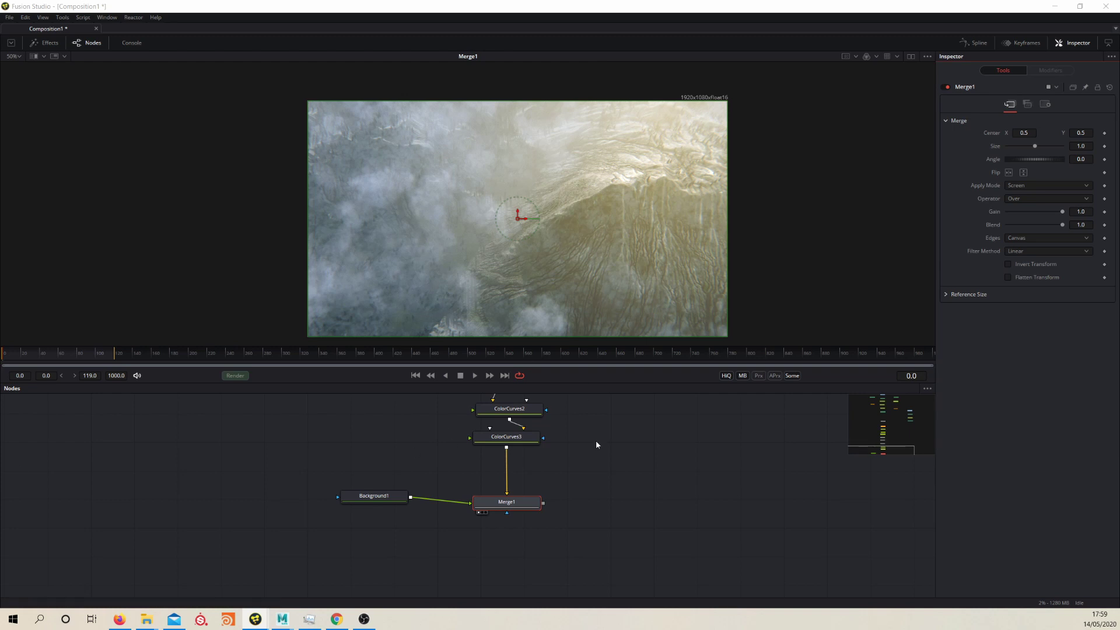
Step: Add a Bitmap mask node to Merge1 and place it beside the node chain
key("shift+space")
type("mer")
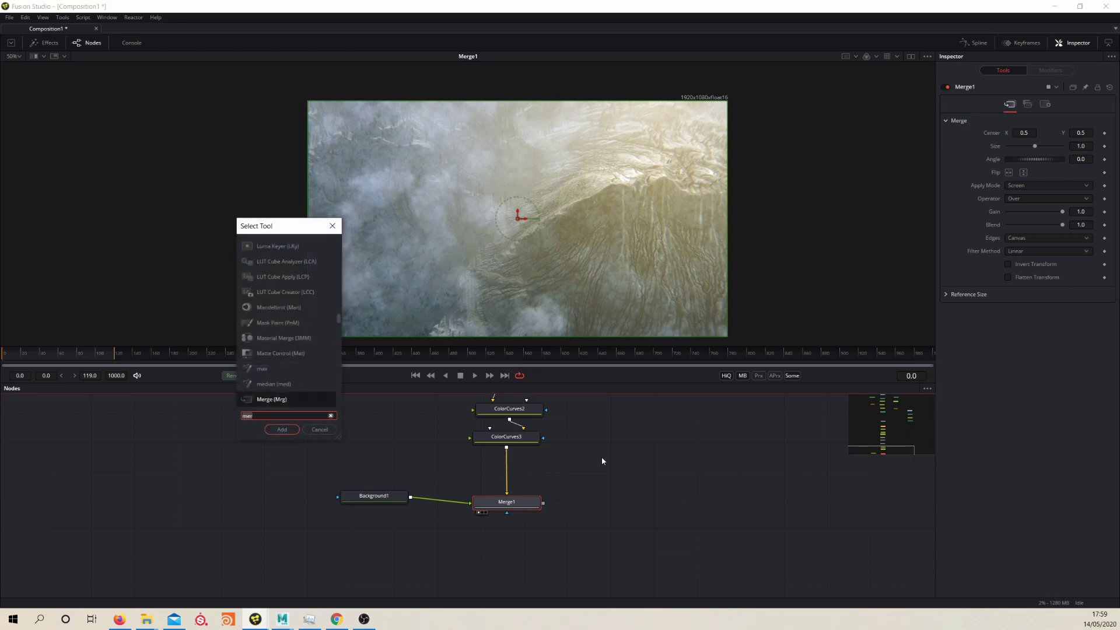
key("BackSpace")
key("BackSpace")
key("BackSpace")
type("bit")
key("Return")
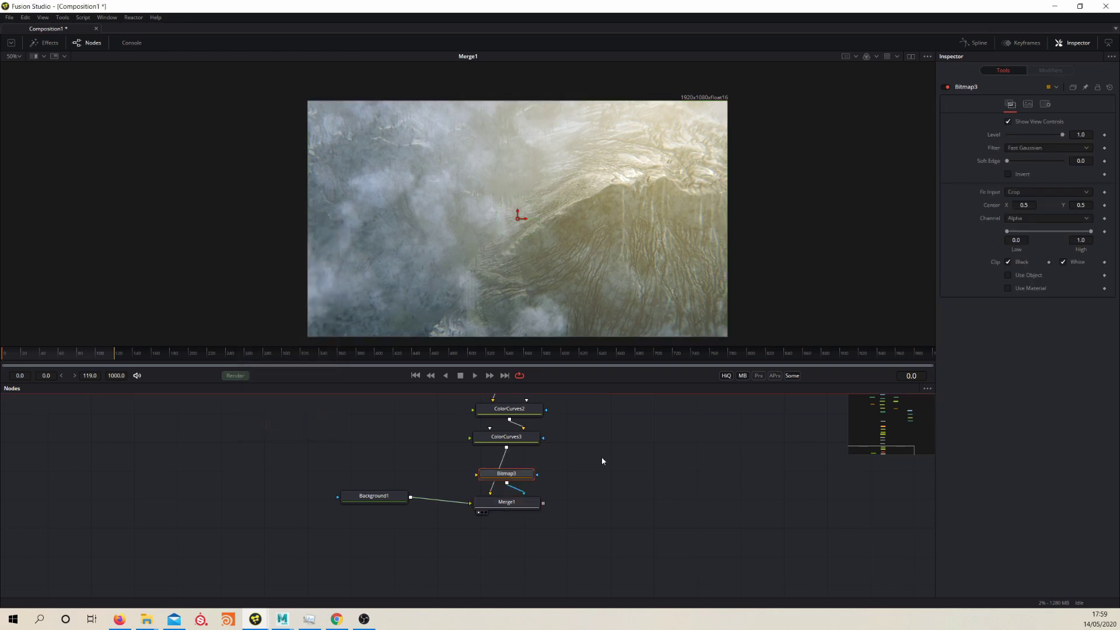
left_click_drag(505, 474, 639, 480)
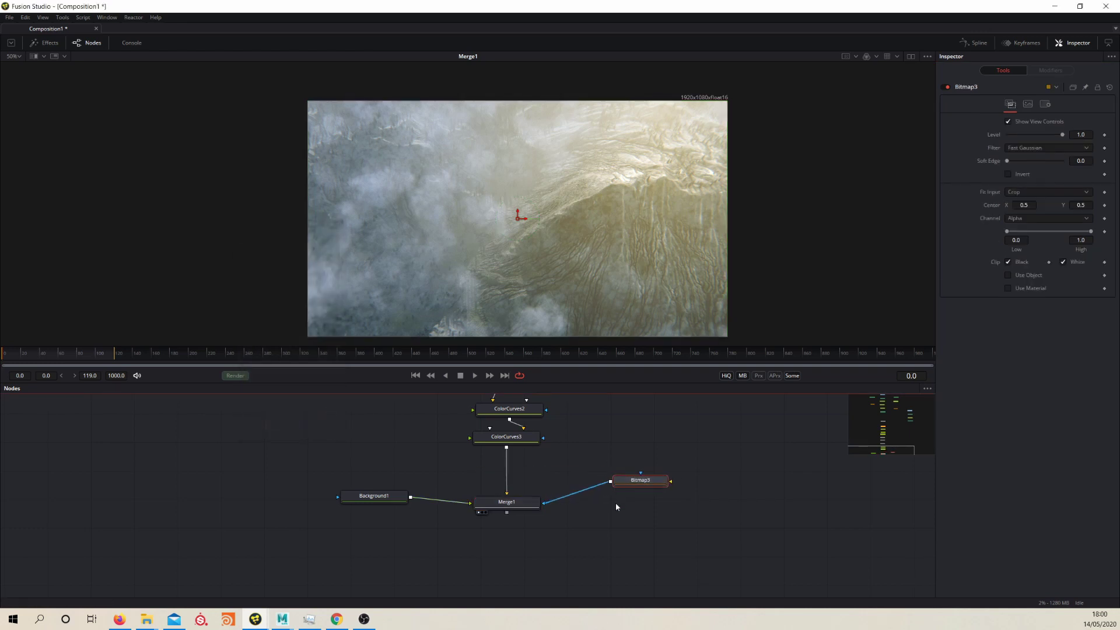
Step: Disconnect Bitmap3 from Merge1, feed it from ColorCurves3 instead and view the mask
left_click(577, 491)
key("Delete")
left_click_drag(621, 484, 507, 448)
left_click_drag(620, 489, 633, 233)
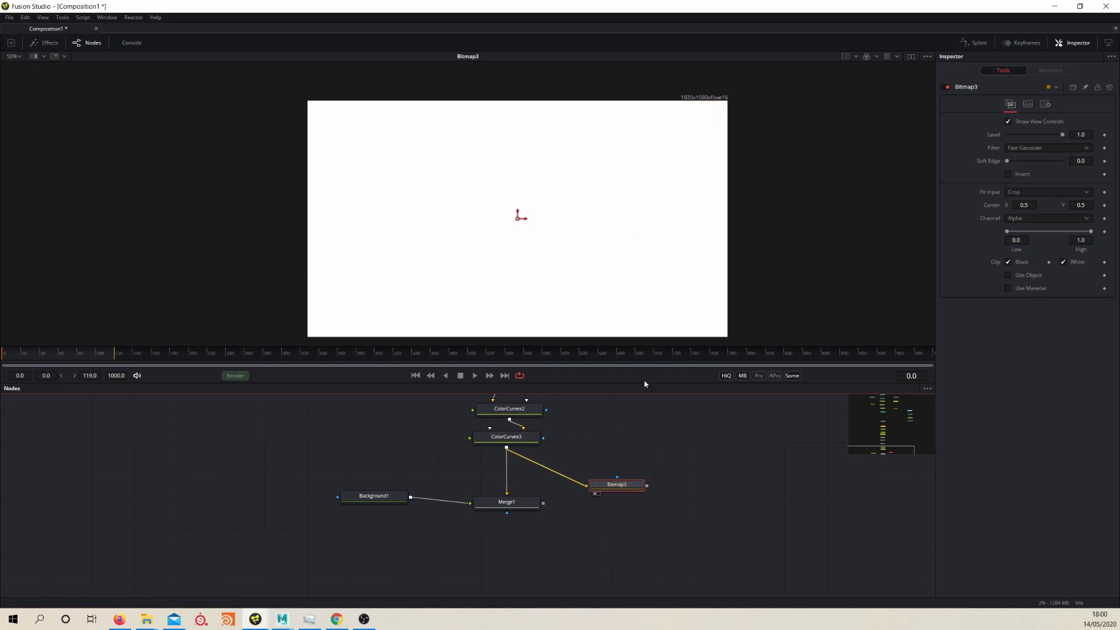
Step: Set Bitmap3's channel to Luminance and raise its low threshold to about 0.108
left_click(1039, 218)
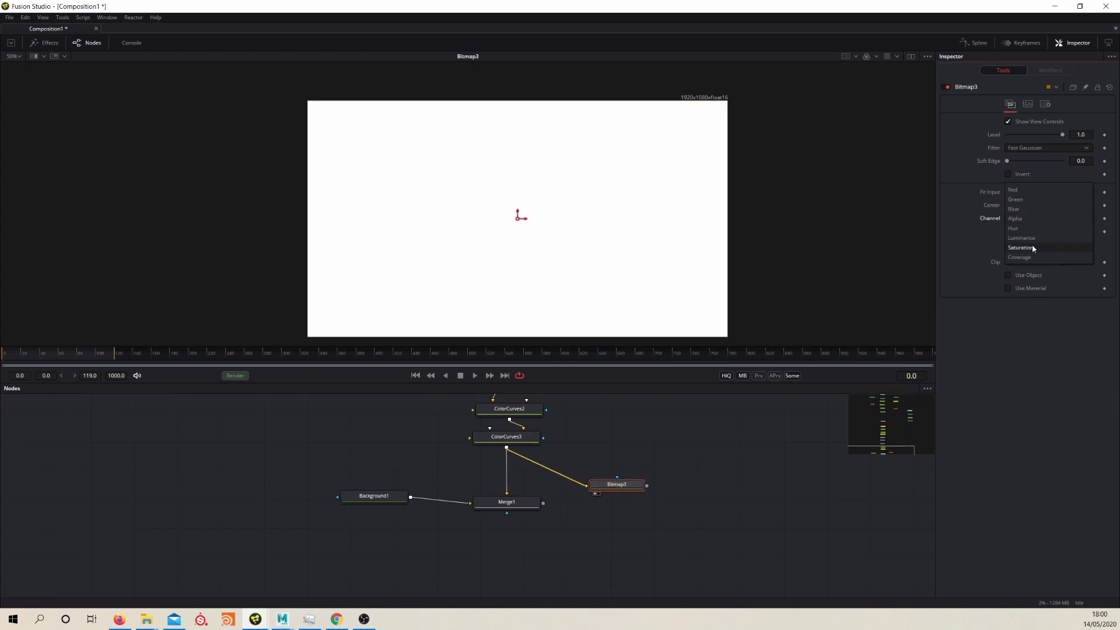
left_click(1036, 239)
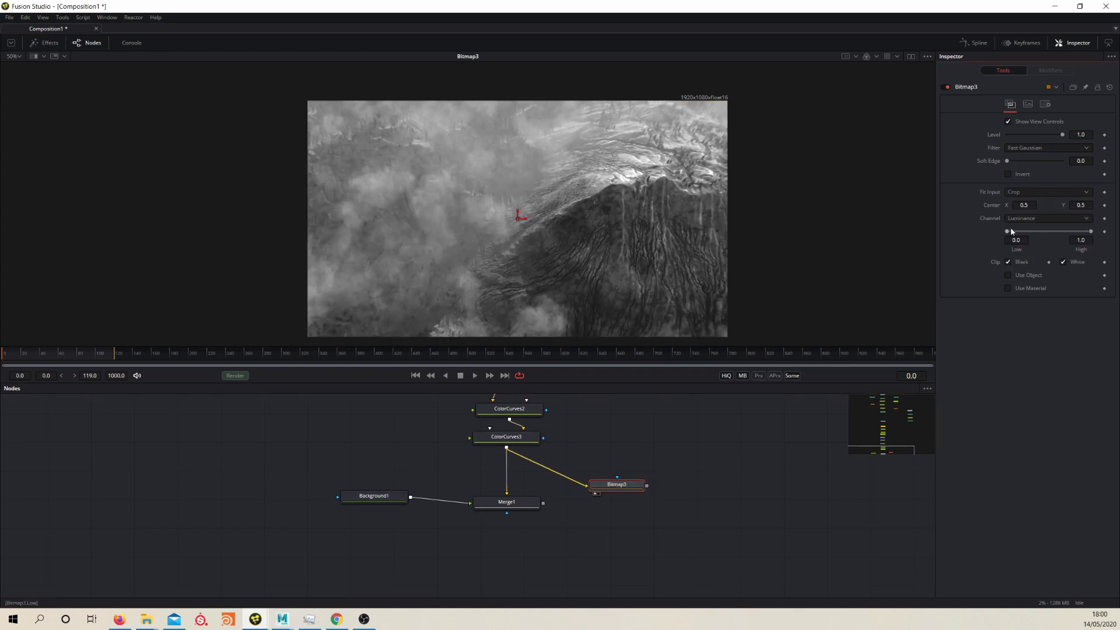
left_click_drag(618, 489, 642, 205)
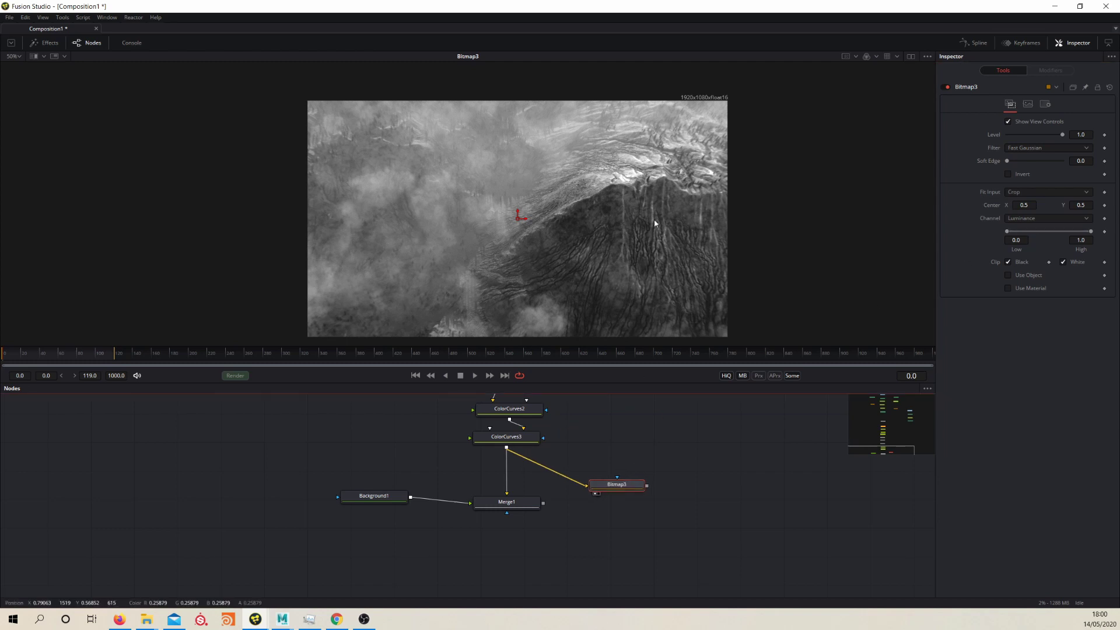
left_click_drag(1011, 233, 1021, 233)
left_click_drag(1020, 232, 1016, 232)
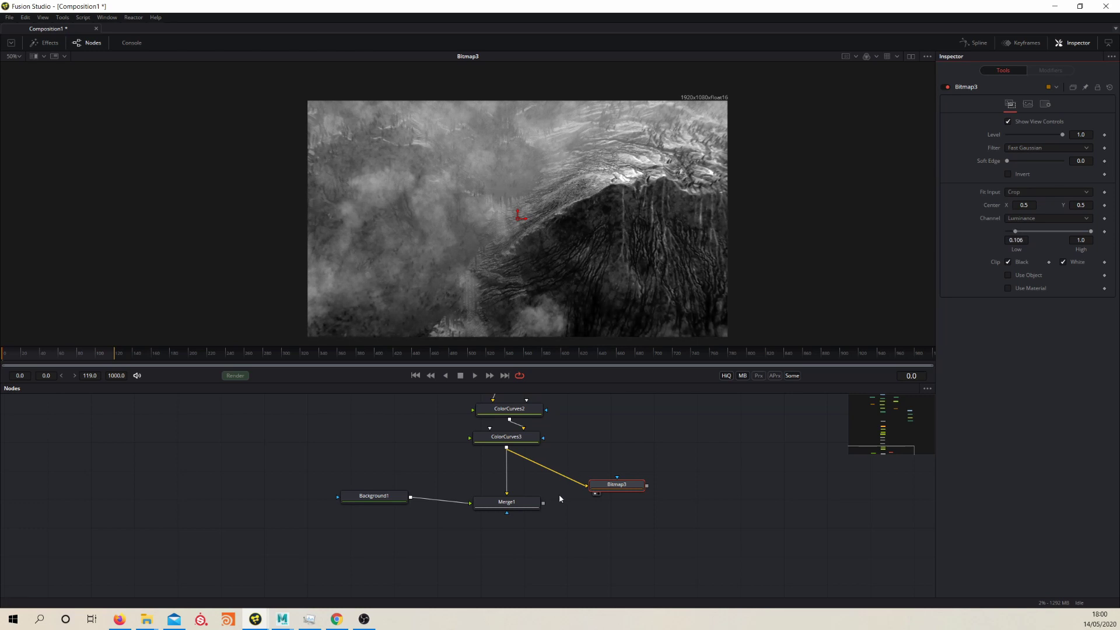
Step: Connect Bitmap3 as the mask of Merge1 and compare the merged result with ColorCurves3 in the viewer
left_click_drag(506, 503, 646, 487)
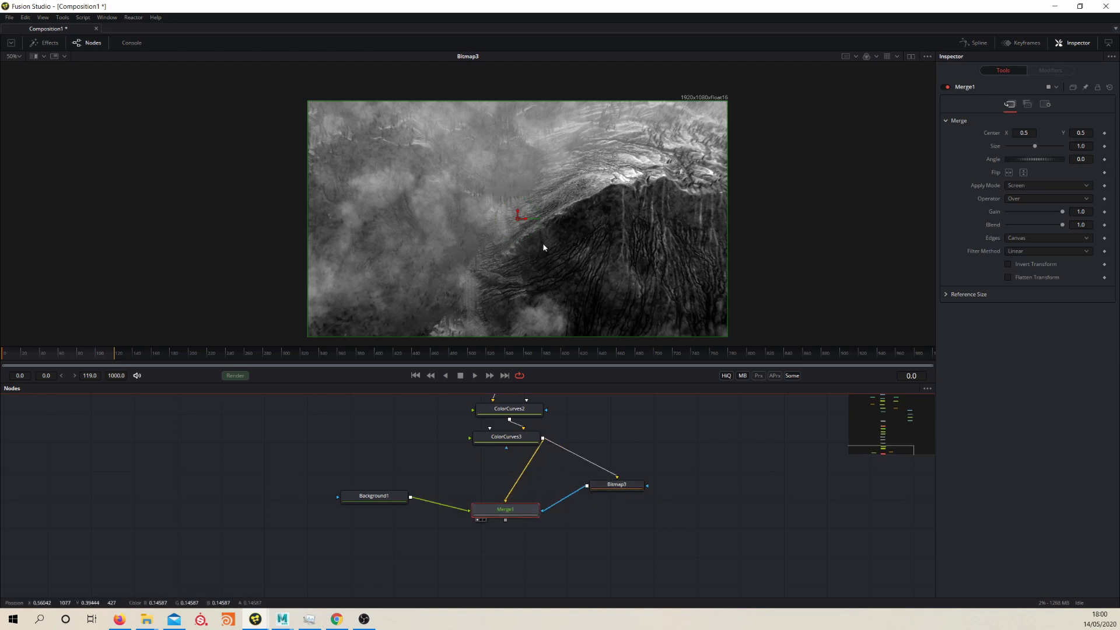
key("1")
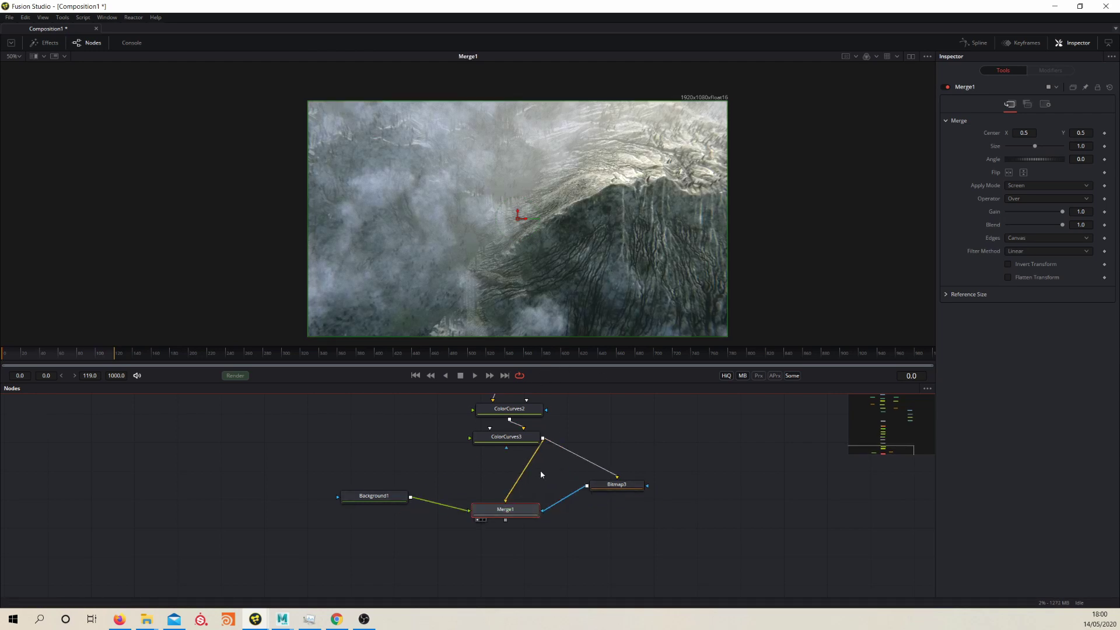
left_click_drag(490, 437, 525, 286)
left_click_drag(496, 510, 560, 269)
left_click(506, 438)
left_click_drag(579, 299, 580, 295)
key("1")
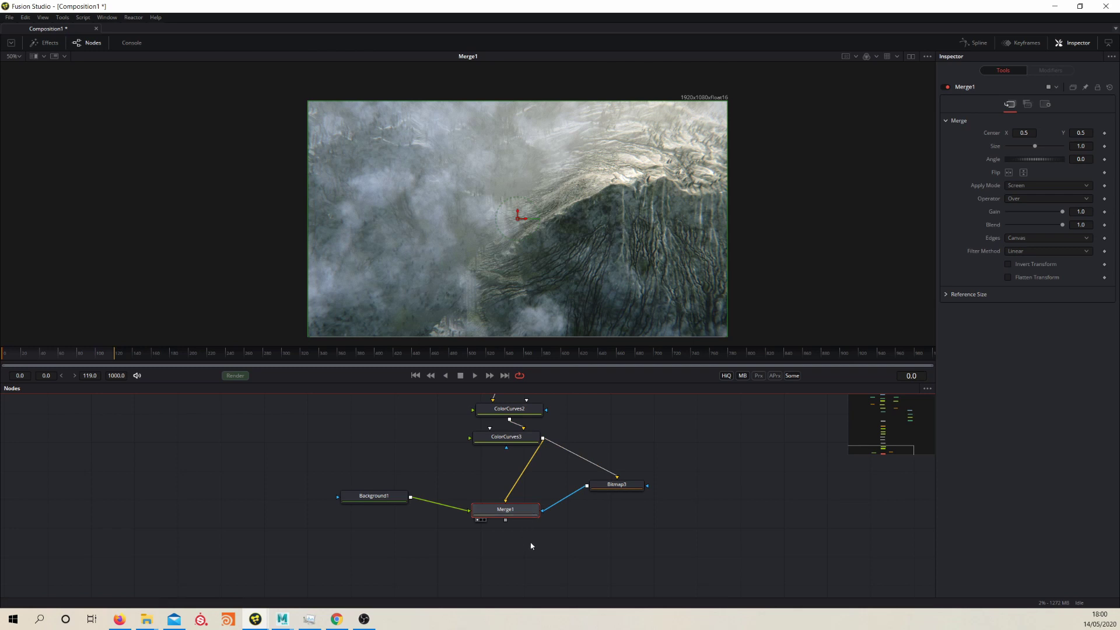
Step: Add a Lens Distort node below Merge1, feed it from Merge1 and show it in the viewer
left_click_drag(536, 553, 539, 502)
left_click(540, 515)
key("shift+space")
type("bit")
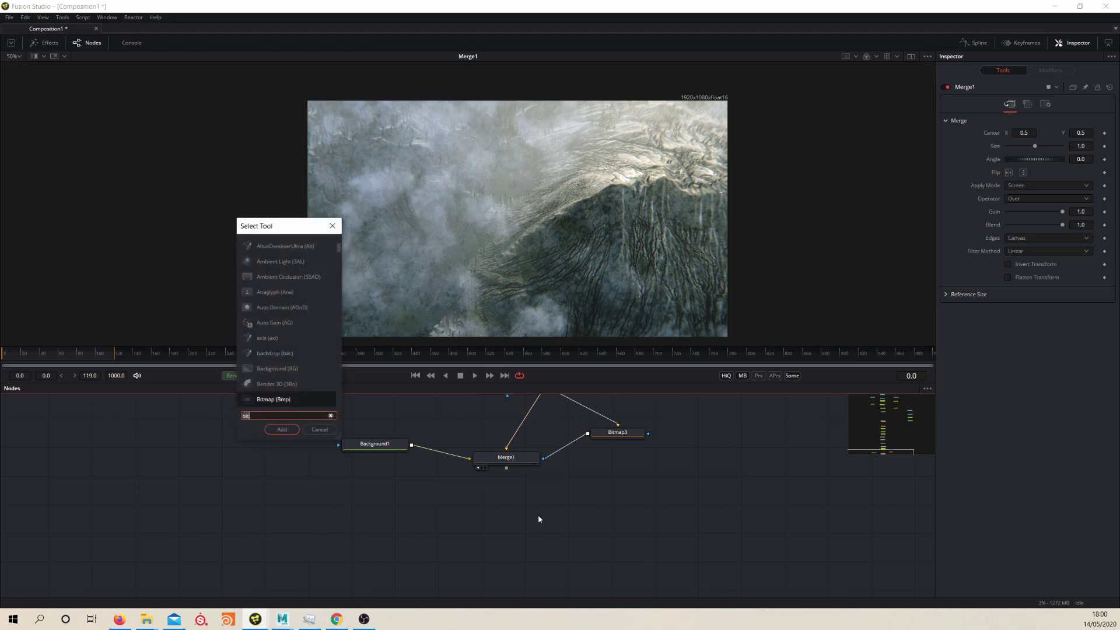
key("BackSpace")
key("BackSpace")
key("BackSpace")
type("lens")
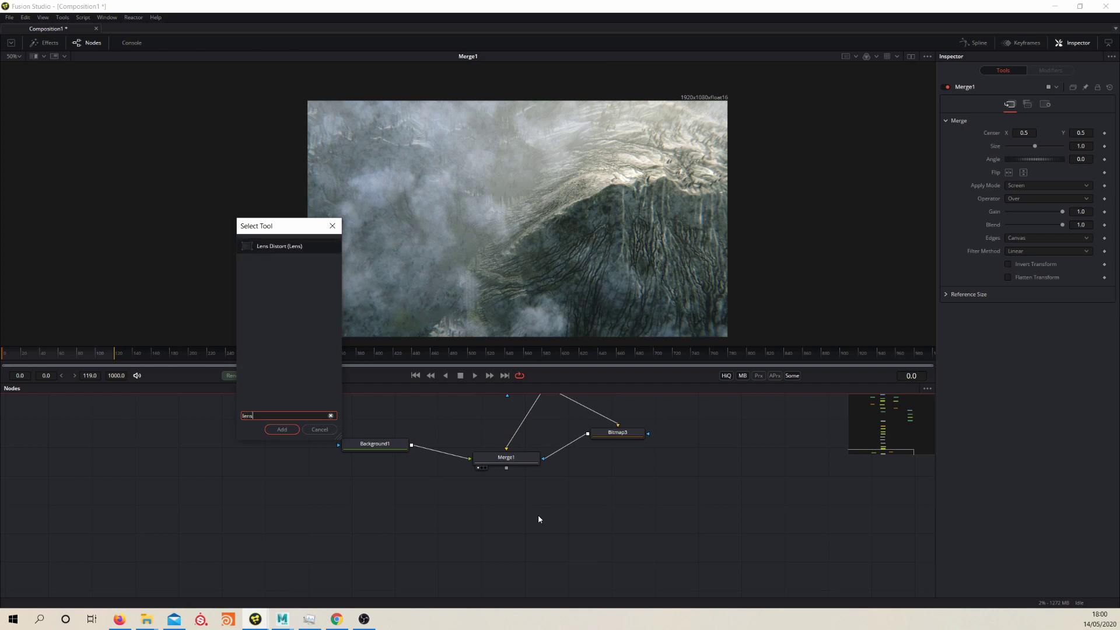
key("Return")
left_click_drag(539, 519, 560, 272)
left_click_drag(513, 526, 515, 523)
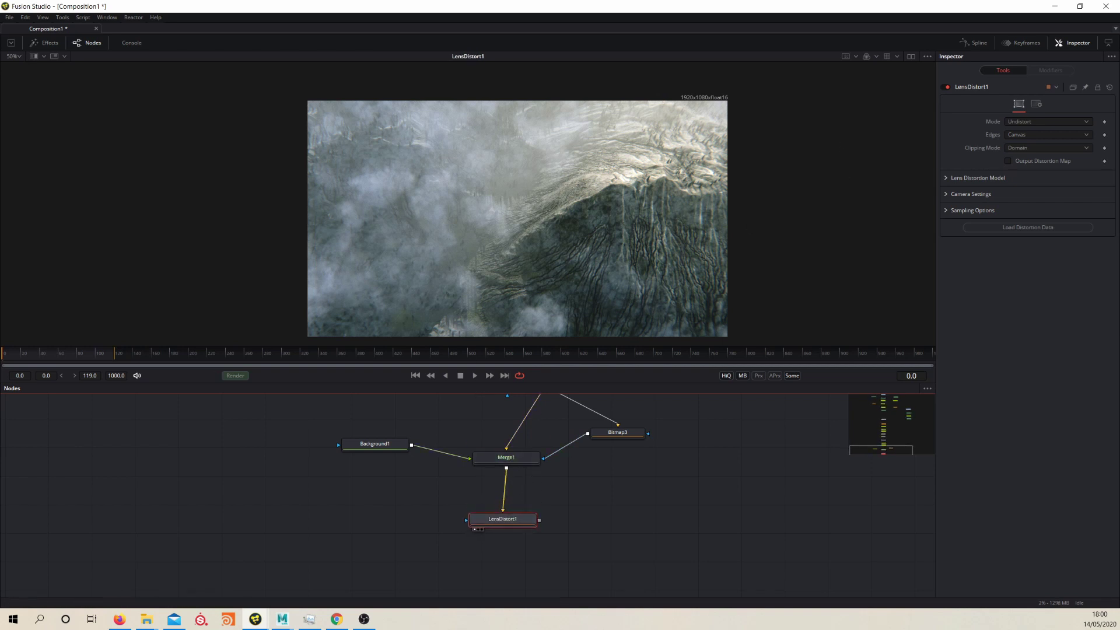
Step: Set LensDistort1 to Distort mode and lower its lens model distortion to about -0.031
left_click(1025, 120)
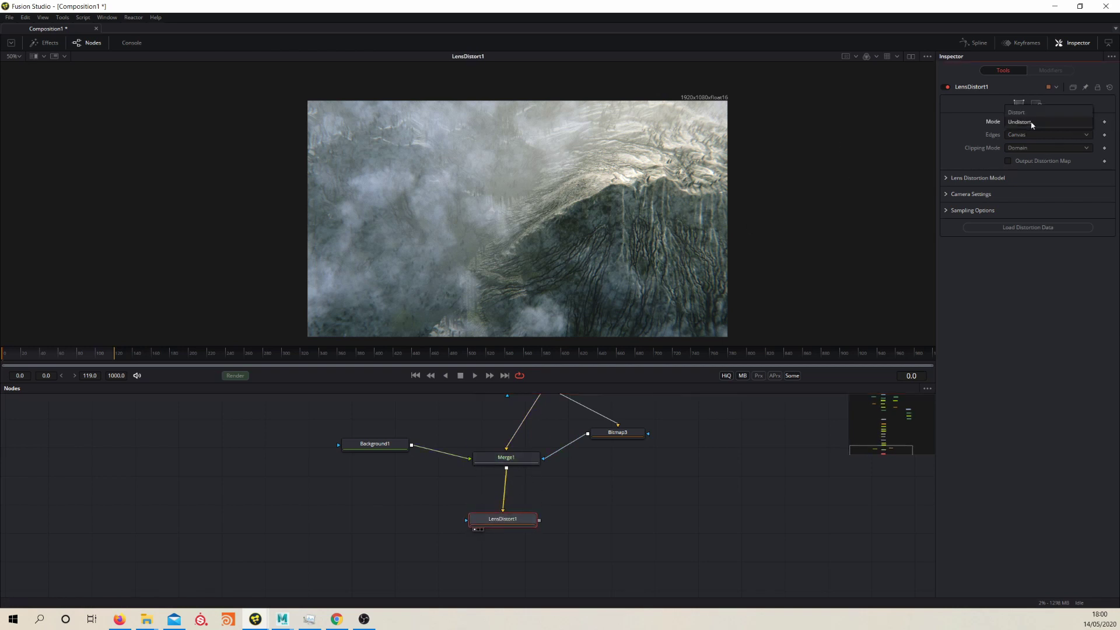
left_click(1032, 112)
left_click(946, 179)
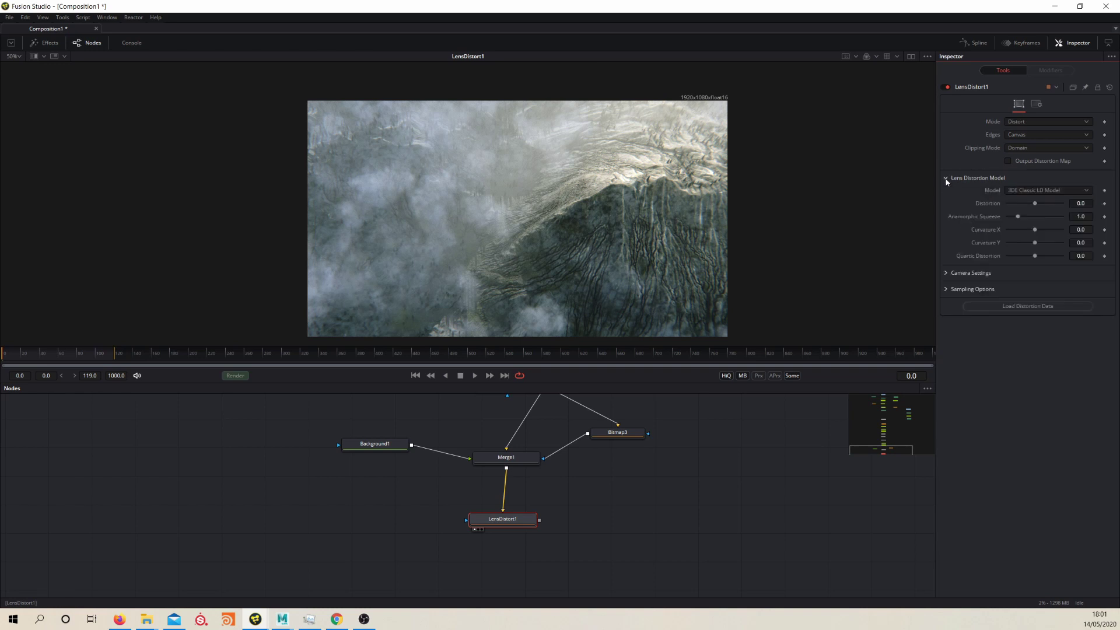
left_click_drag(1035, 230, 1037, 232)
left_click(1036, 234)
left_click_drag(1036, 203, 1033, 203)
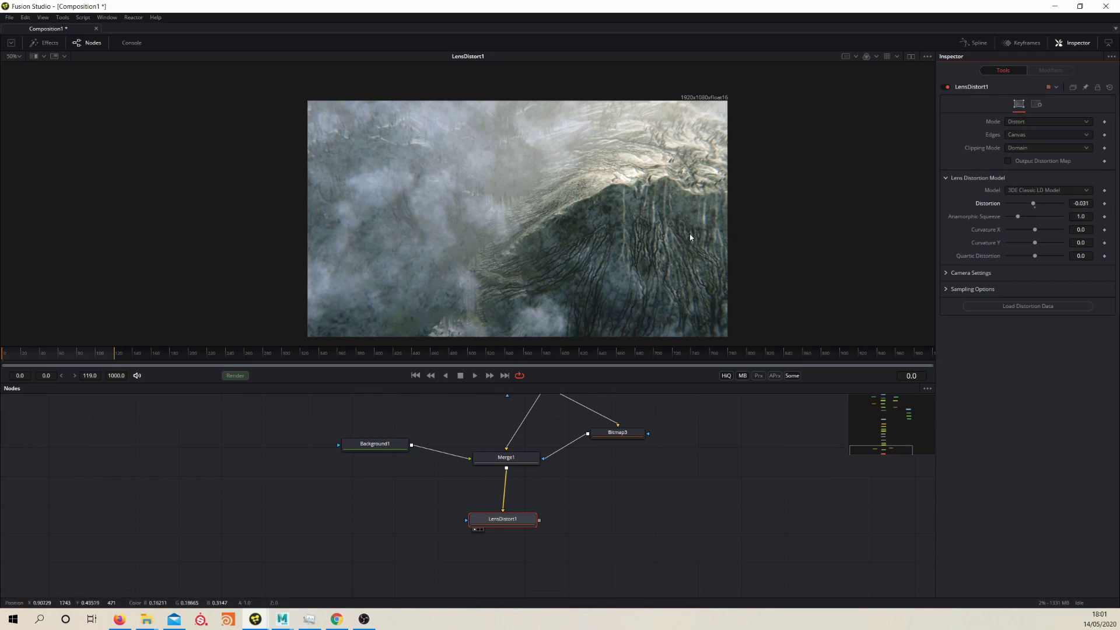
Step: Compare LensDistort1 with Merge1 in the viewer and place LensDistort1 closer beneath Merge1
left_click_drag(530, 422, 568, 503)
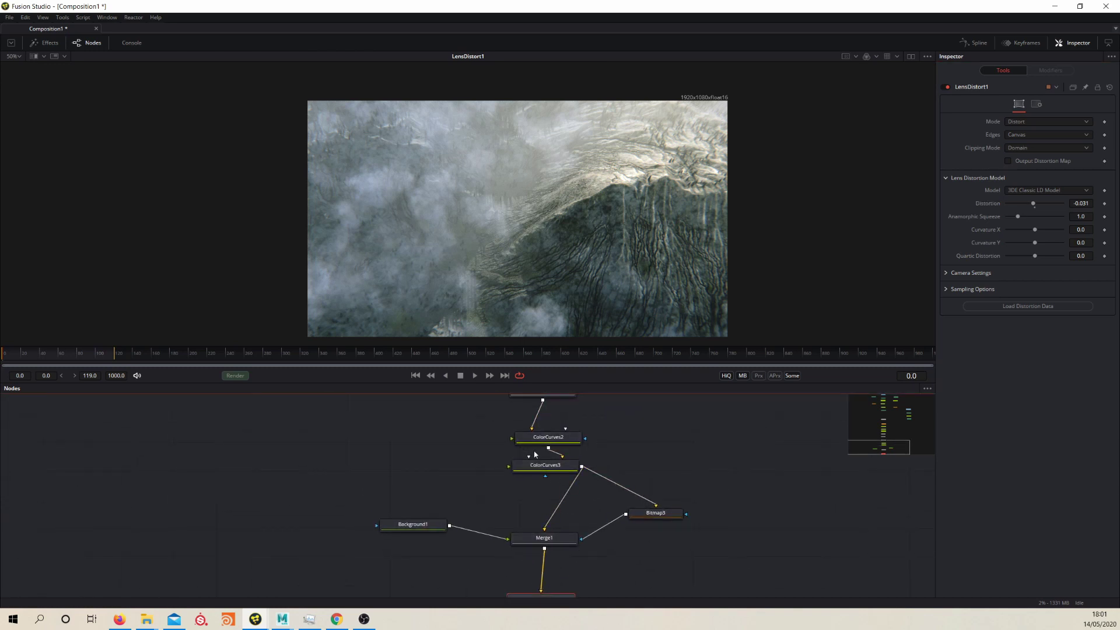
scroll(536, 455, "up", 3)
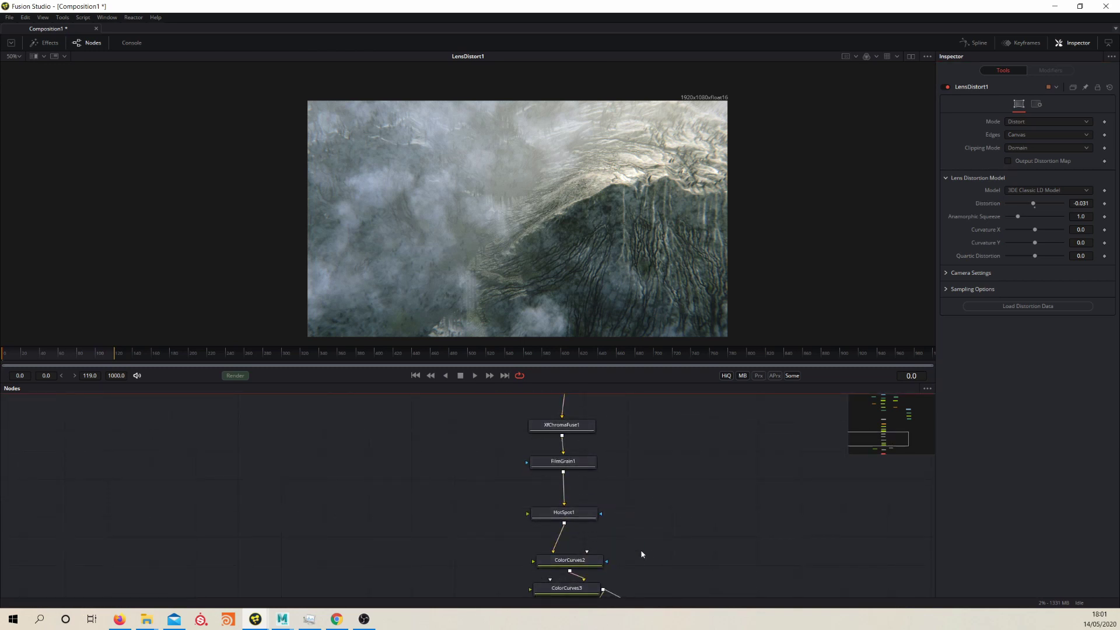
scroll(622, 525, "down", 5)
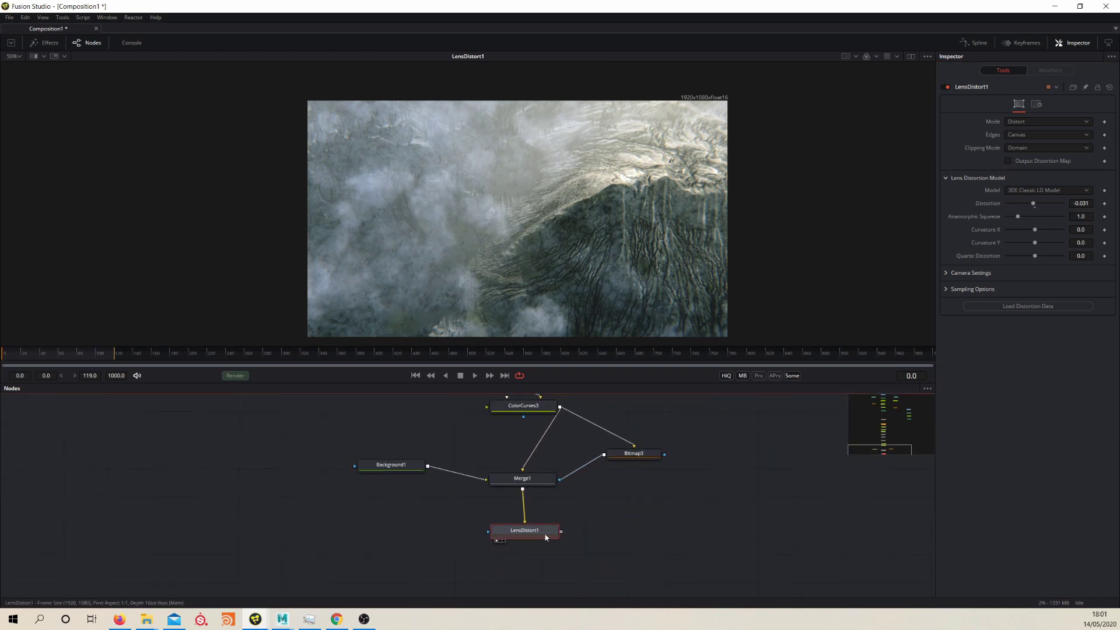
left_click_drag(541, 482, 570, 341)
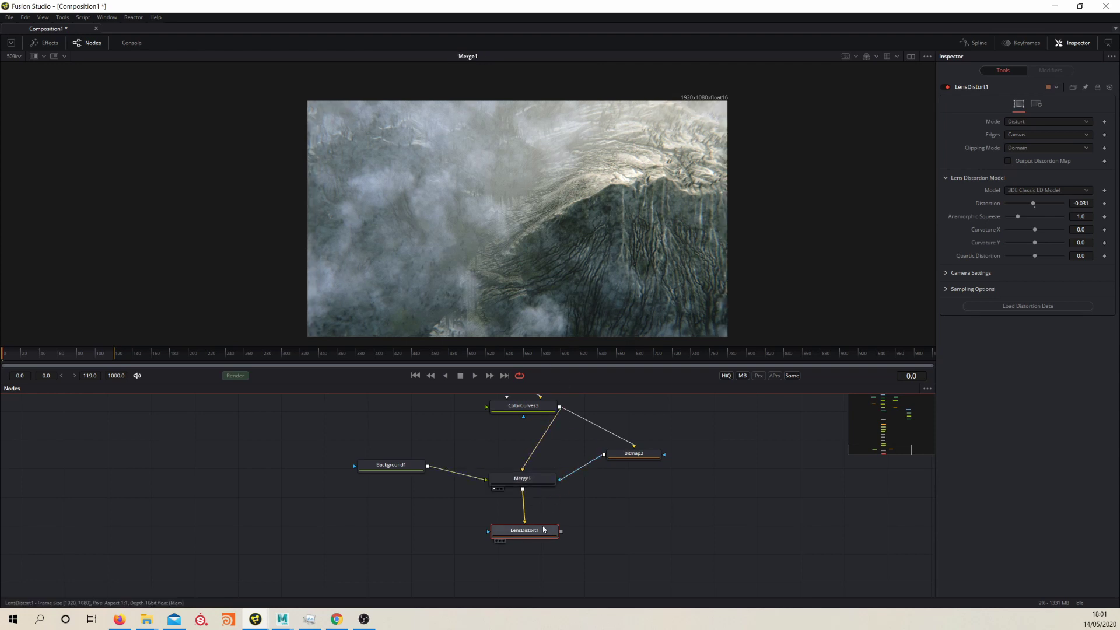
left_click_drag(552, 532, 575, 263)
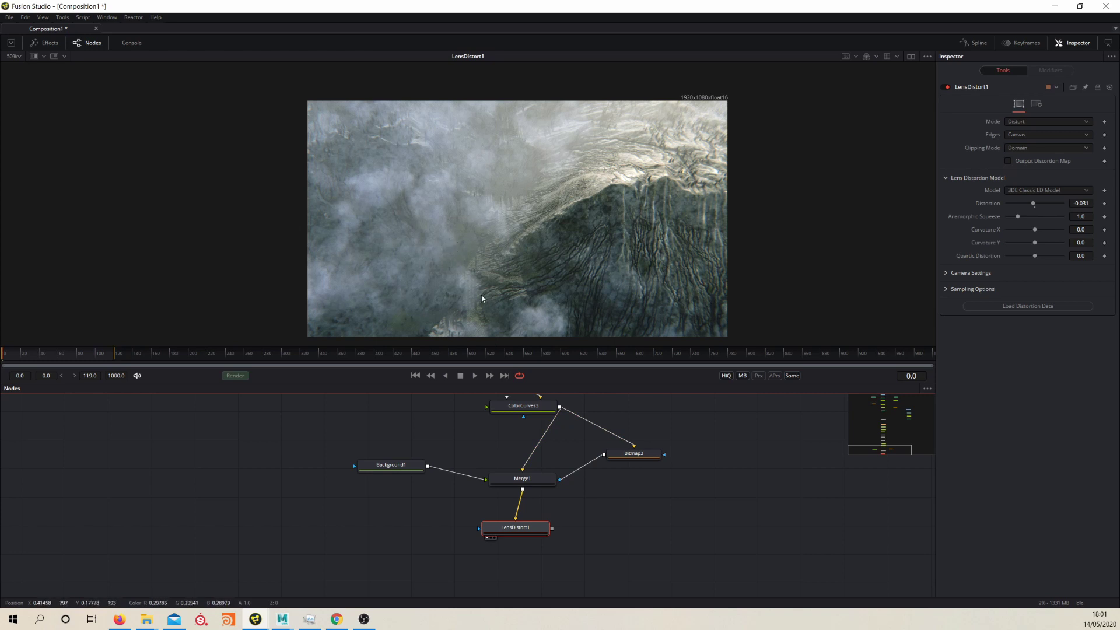
left_click_drag(527, 532, 531, 530)
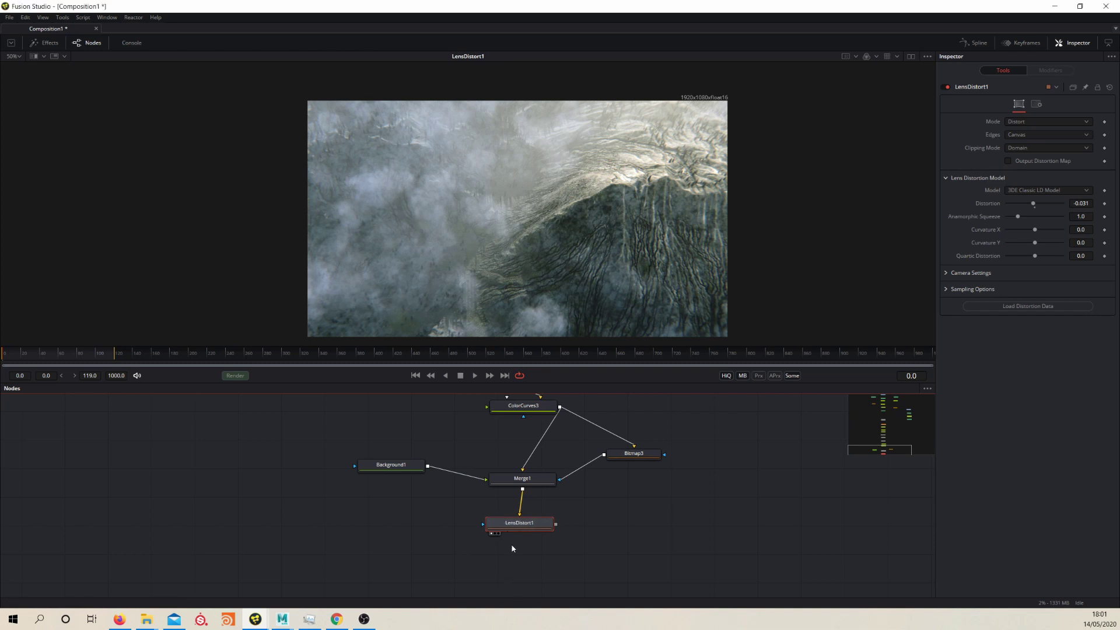
left_click_drag(552, 533, 553, 531)
left_click(573, 561)
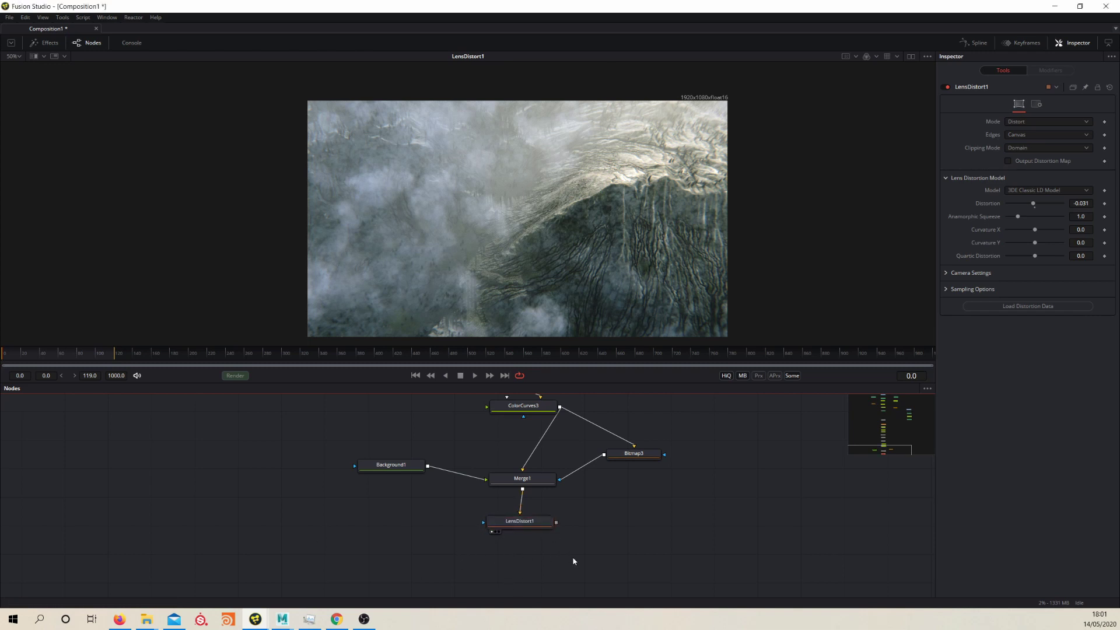
Step: Add a Color Curves node, connect it after LensDistort1 and show it in the viewer
key("shift+space")
type("lens")
type("ccv")
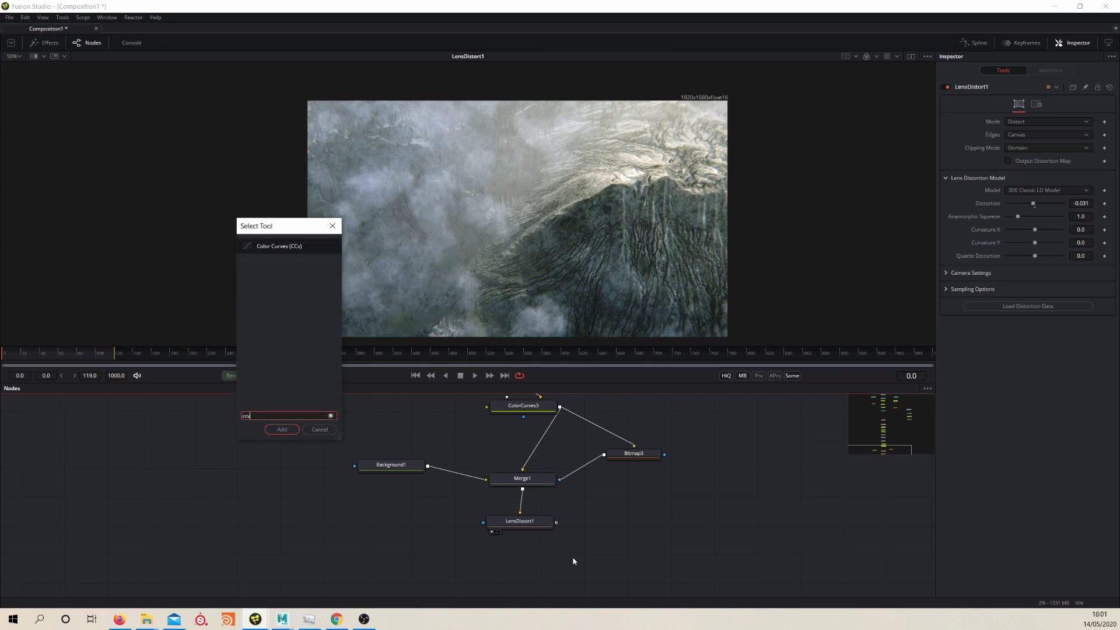
key("Return")
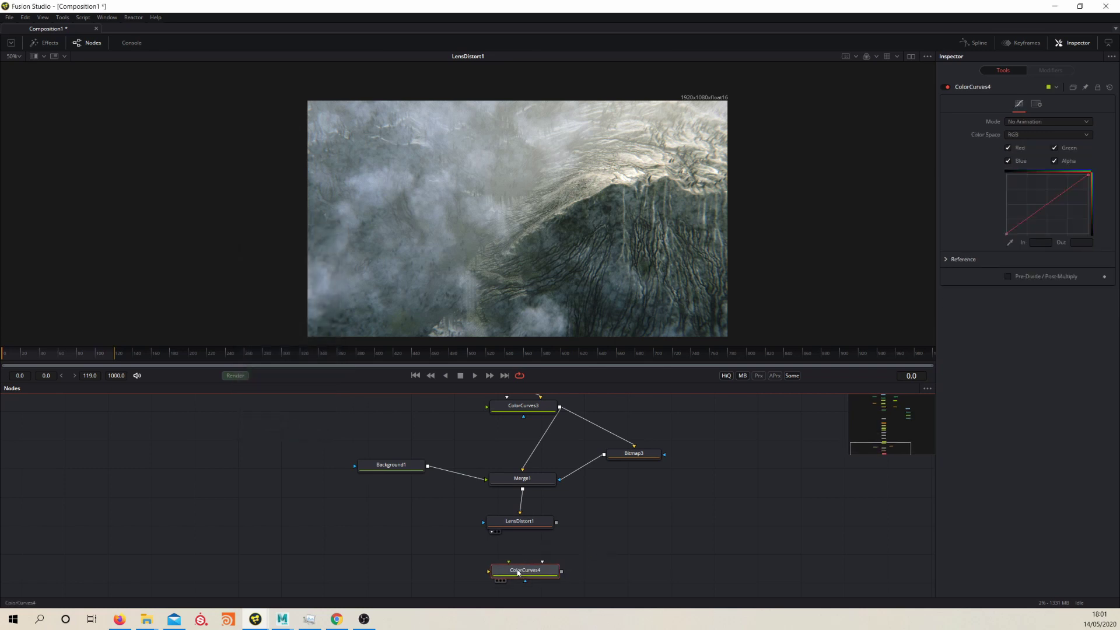
left_click_drag(488, 575, 556, 522)
left_click(574, 564)
key("1")
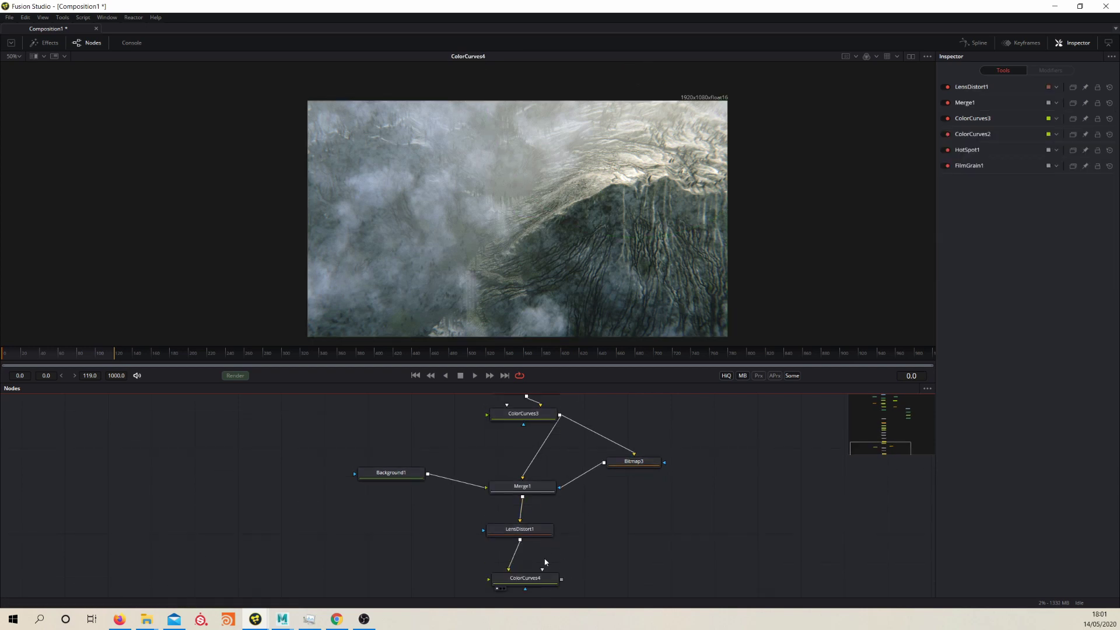
Step: Shape ColorCurves4's curve into an S with darker shadows and brighter highlights, and compare it with LensDistort1
left_click(539, 583)
left_click_drag(1021, 223, 1061, 194)
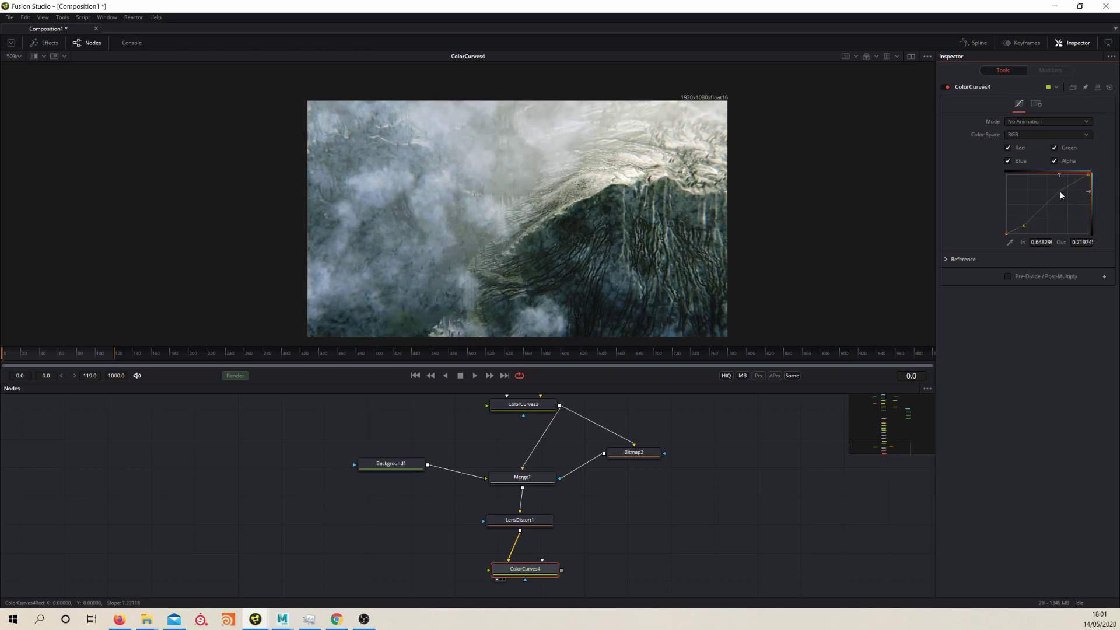
left_click_drag(1028, 228, 1028, 222)
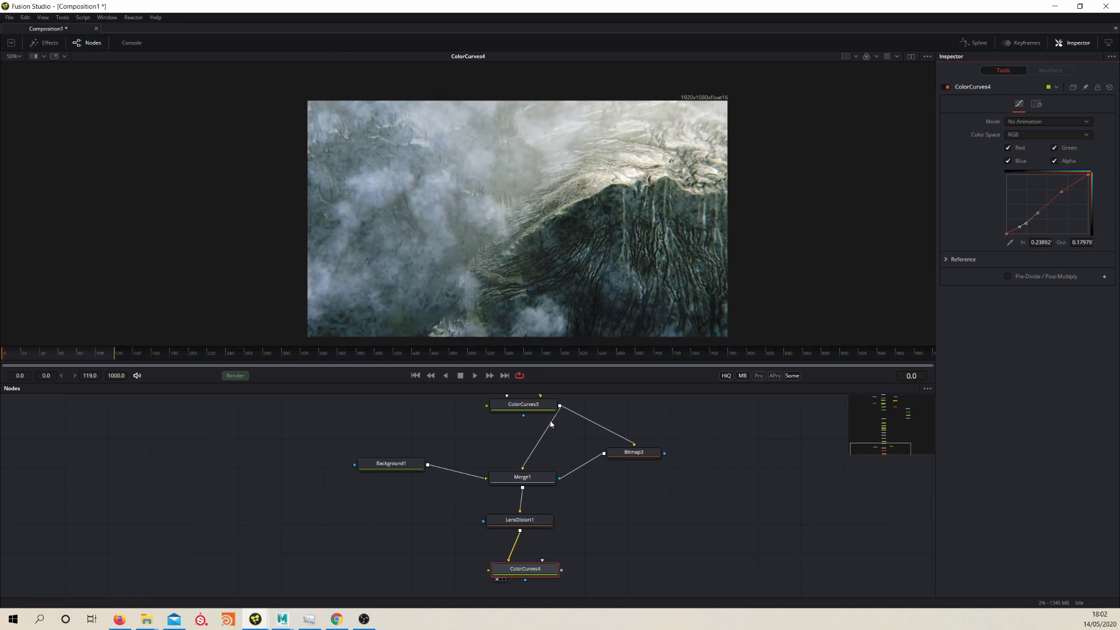
left_click_drag(524, 518, 579, 215)
key("1")
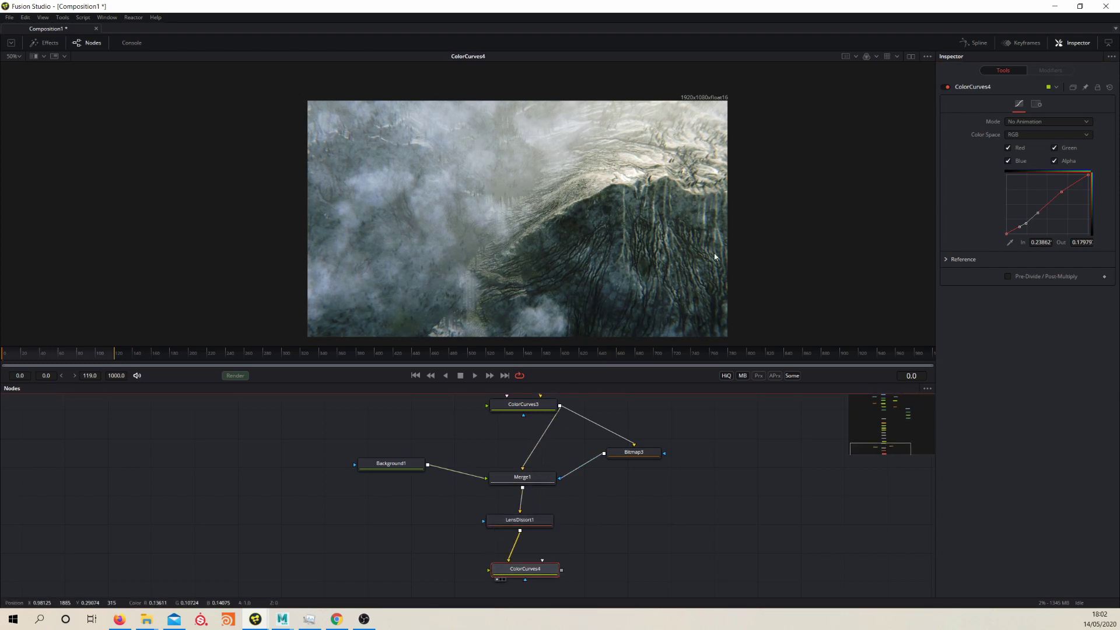
left_click_drag(538, 569, 540, 568)
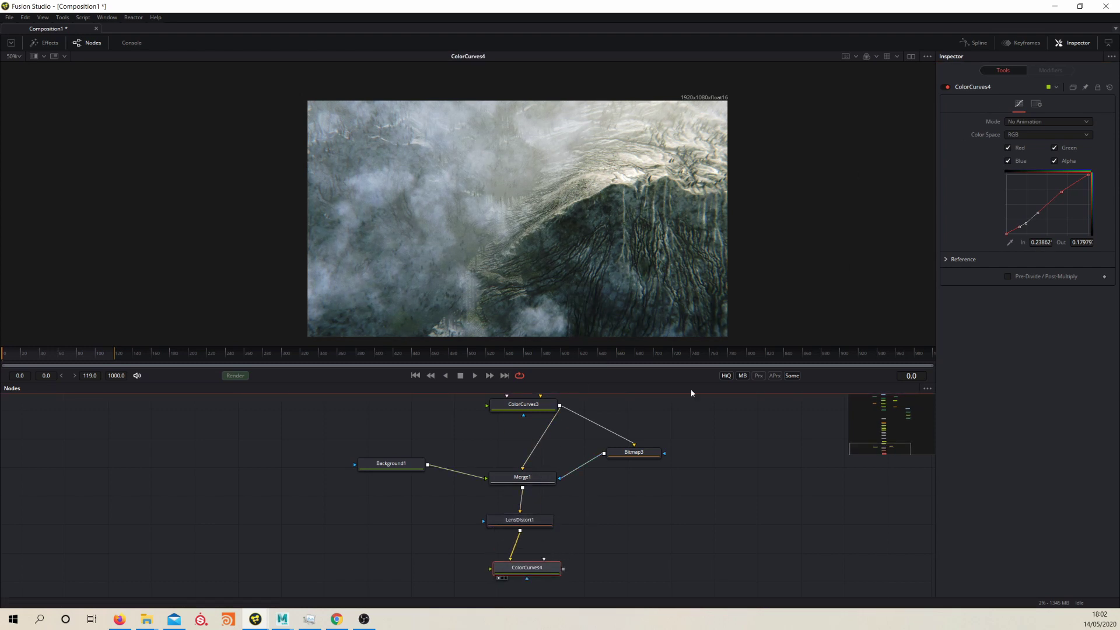
Step: Reduce ColorCurves4's blend to about 0.189
left_click(1038, 104)
mouse_move(1038, 132)
left_mouse_down()
mouse_move(1006, 133)
mouse_move(1032, 119)
mouse_move(994, 133)
mouse_move(1016, 131)
left_mouse_up()
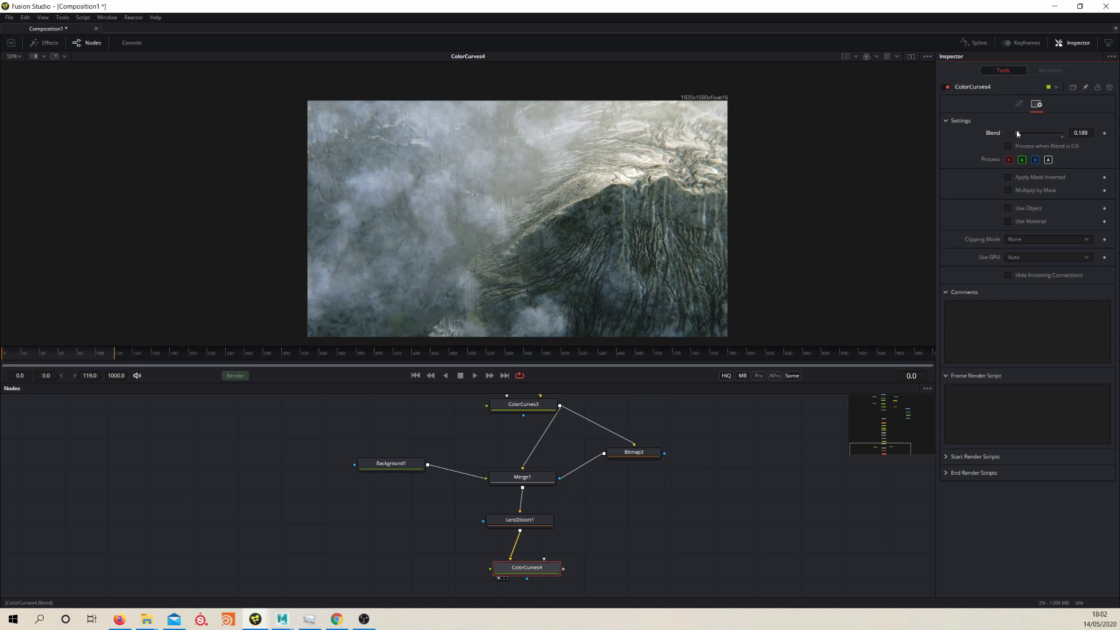
left_click_drag(529, 264, 526, 249)
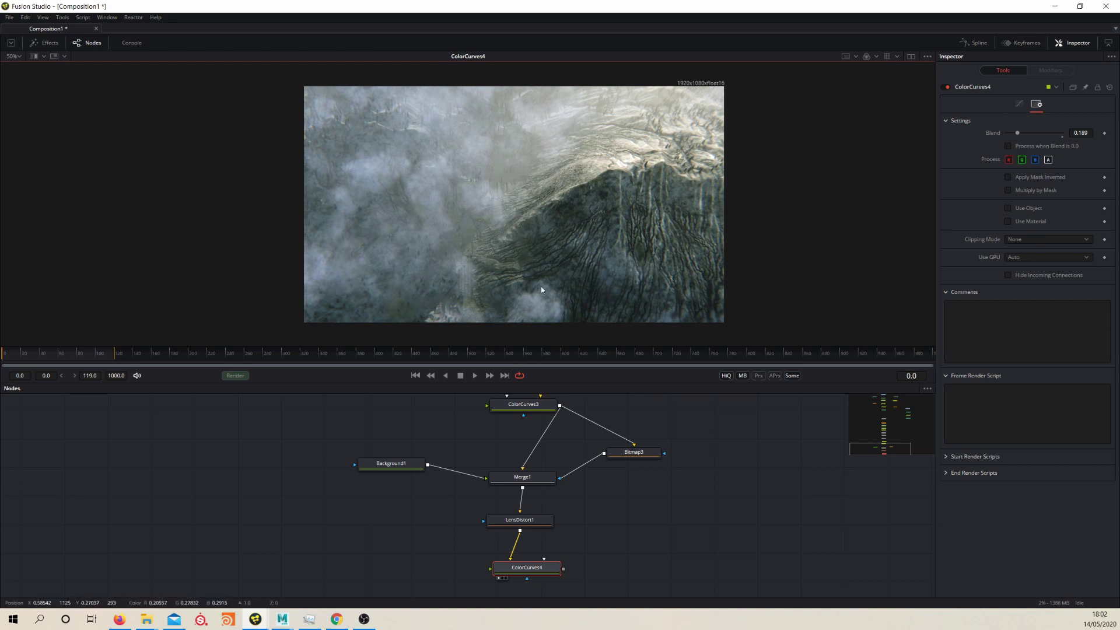
Step: Place ColorCurves4 closer beneath LensDistort1 in the node chain
left_click_drag(636, 516, 650, 558)
scroll(649, 558, "down", 3)
left_click_drag(650, 445, 648, 430)
left_click_drag(641, 496, 632, 452)
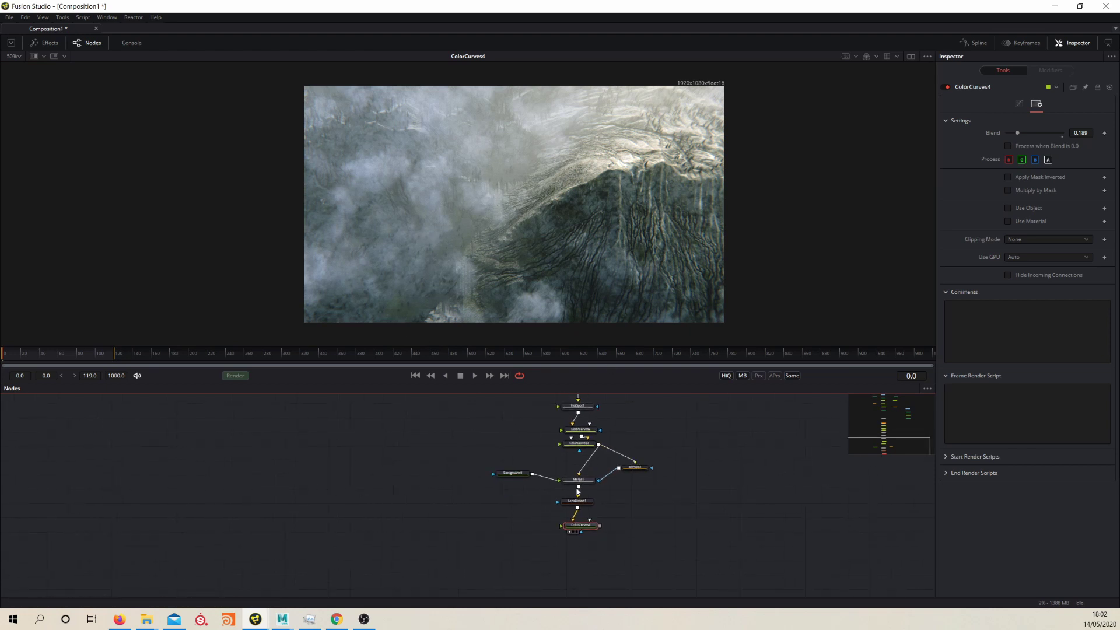
left_click_drag(591, 530, 560, 495)
Step: Add a Saver node below ColorCurves4
left_click(579, 548)
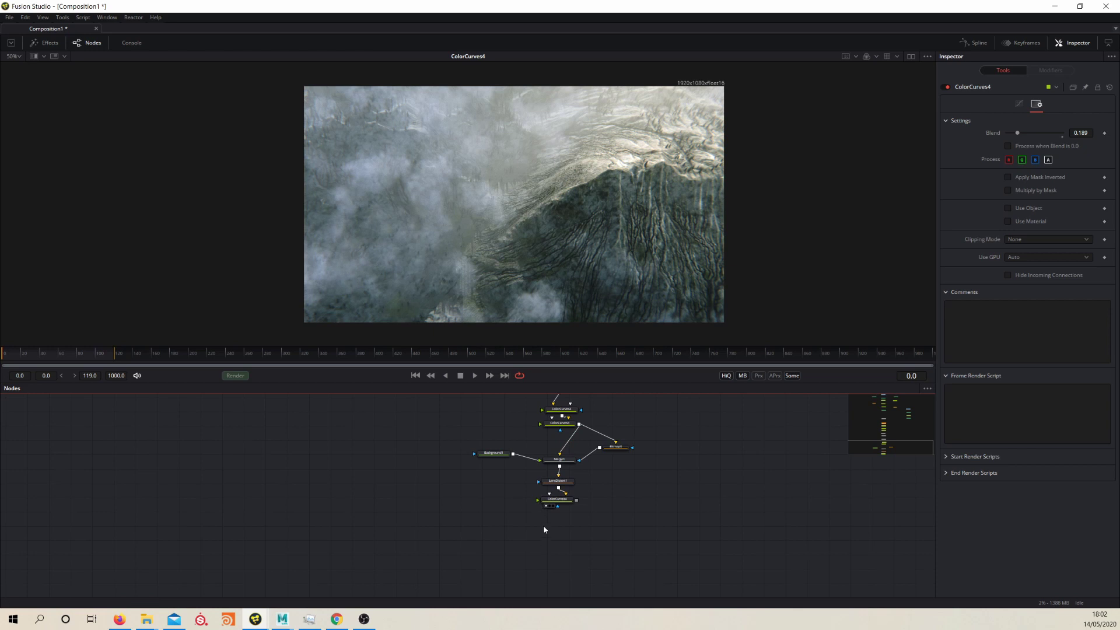
key("ctrl+space")
type("ccv")
key("BackSpace")
key("BackSpace")
key("BackSpace")
type("sa")
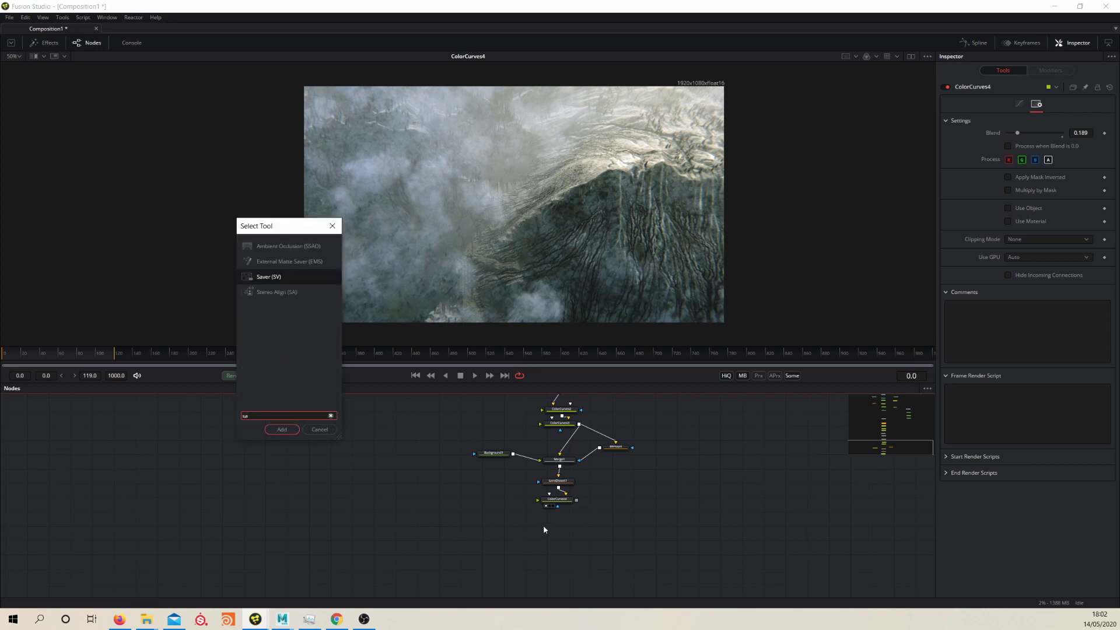
key("Return")
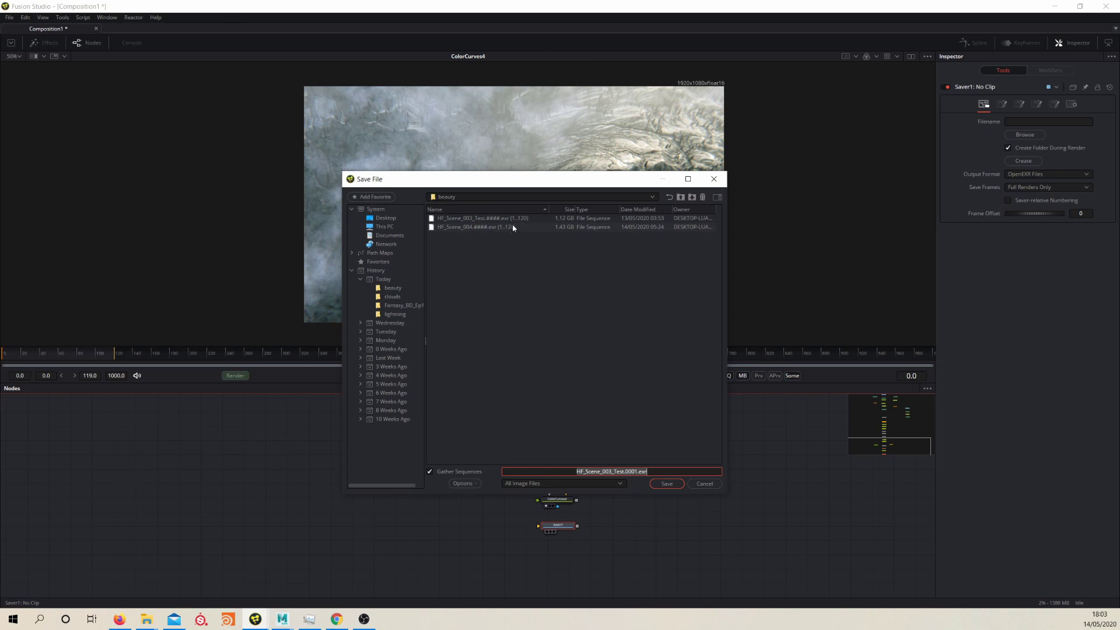
Step: Choose the comp folder inside images as the Saver's destination and pick the existing HF_comp_ TGA sequence as name template
left_click(681, 198)
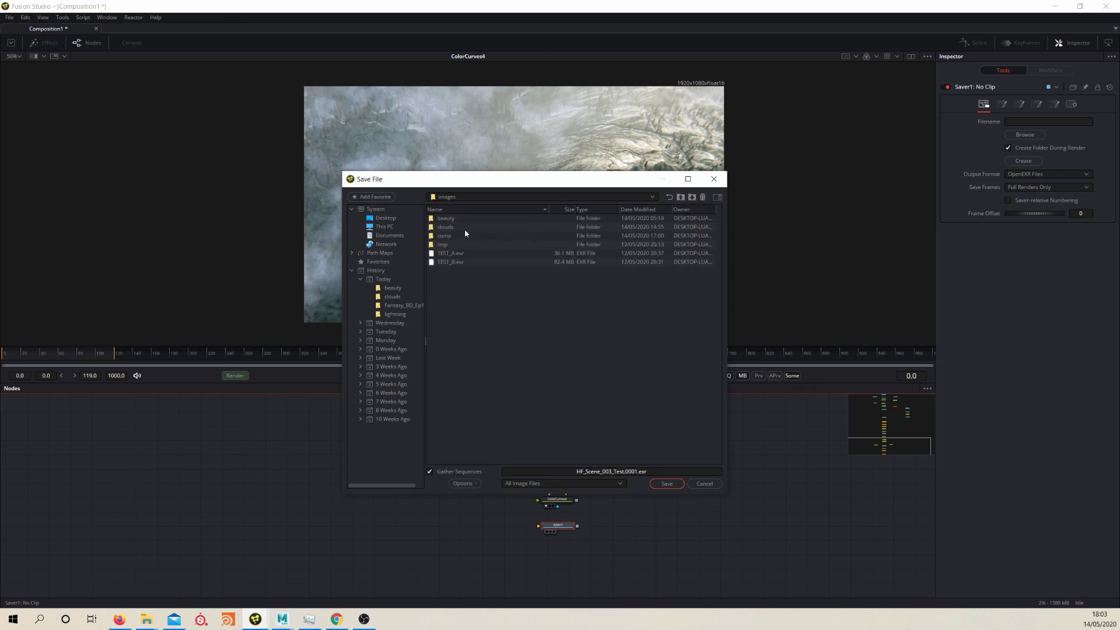
left_click(445, 237)
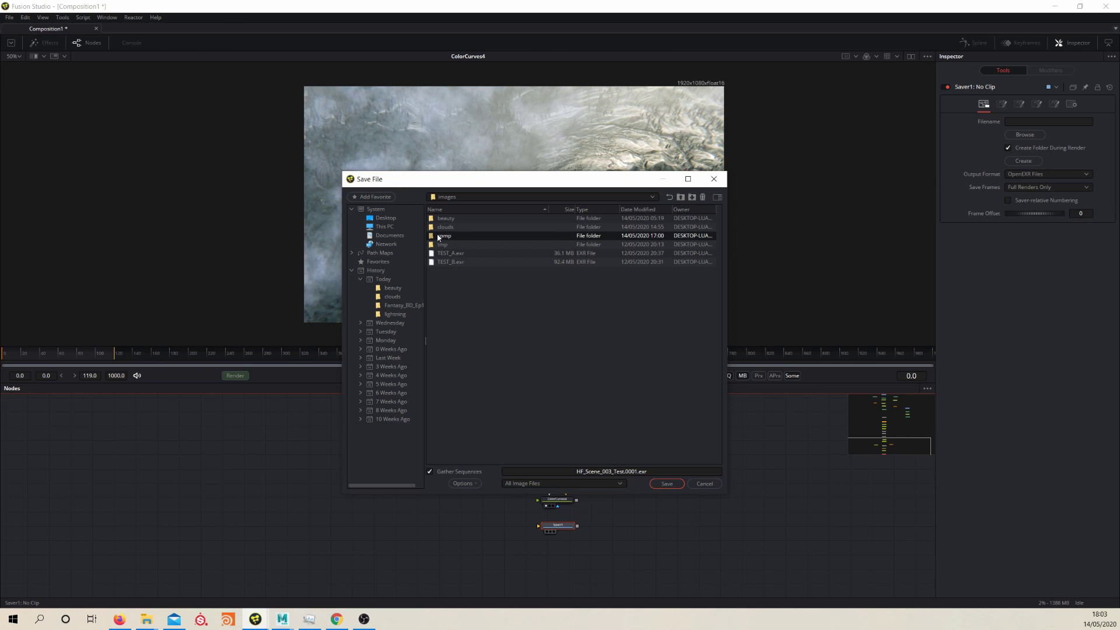
double_click(449, 234)
left_click(489, 229)
Step: Name the Saver's output HF_comp_b.tga and save the file setting
left_click_drag(612, 472, 632, 471)
key("Right")
key("BackSpace")
key("BackSpace")
key("BackSpace")
key("BackSpace")
key("BackSpace")
key("BackSpace")
key("BackSpace")
key("BackSpace")
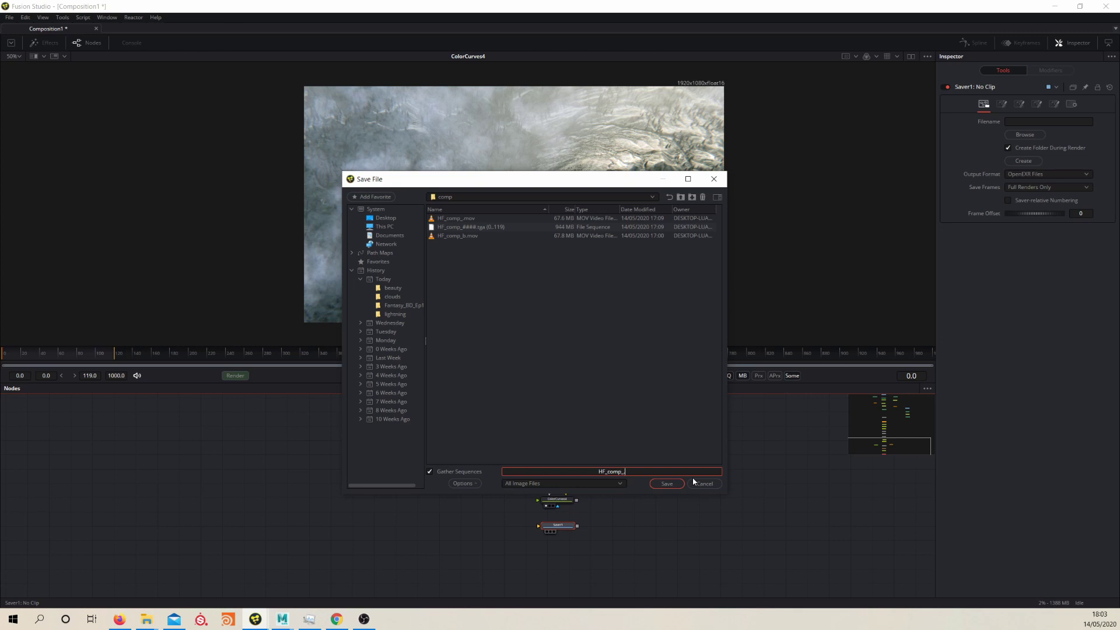
key("BackSpace")
type(".tga")
type("c")
key("BackSpace")
type("b")
key("Return")
Step: Connect ColorCurves4 to the Saver and open the render settings
mouse_move(561, 532)
left_mouse_down()
mouse_move(576, 500)
mouse_move(558, 526)
left_mouse_up()
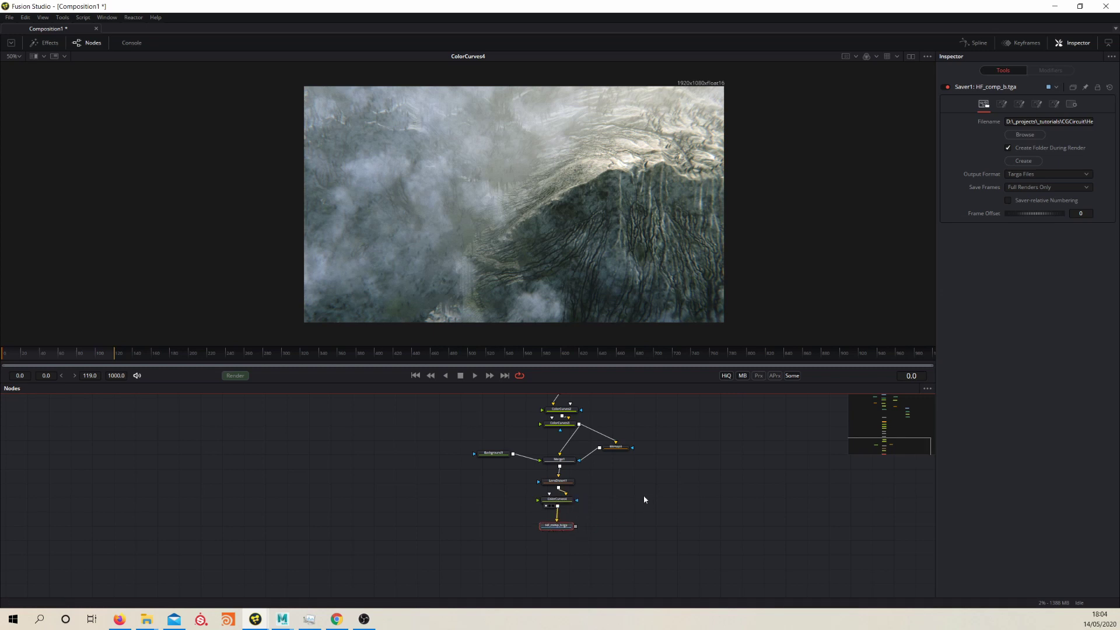
left_click(638, 495)
left_click(558, 528)
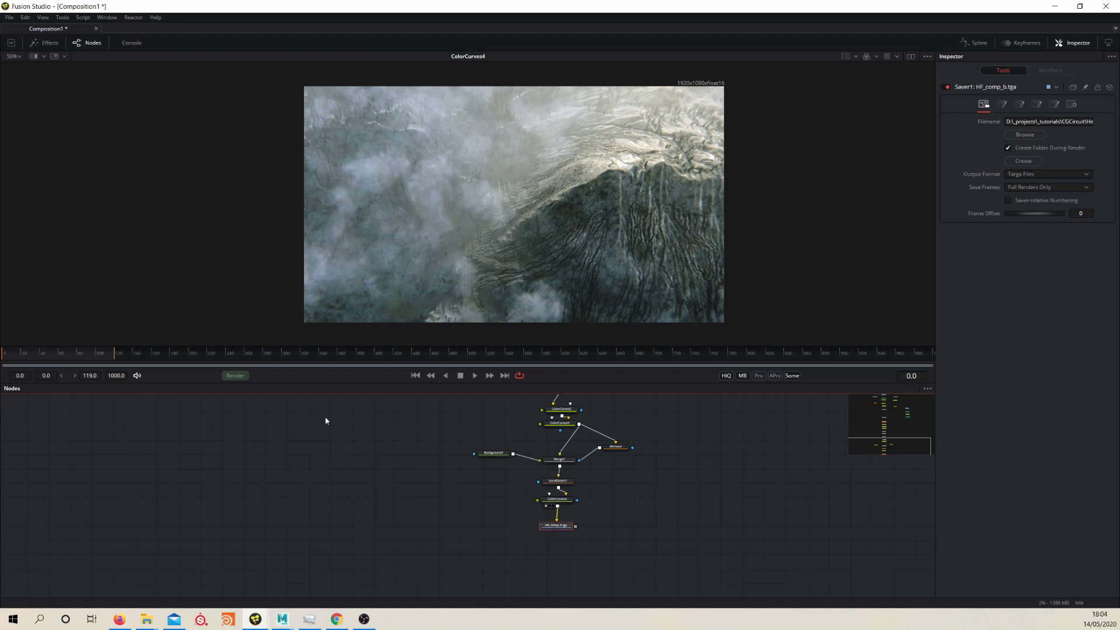
left_click(243, 378)
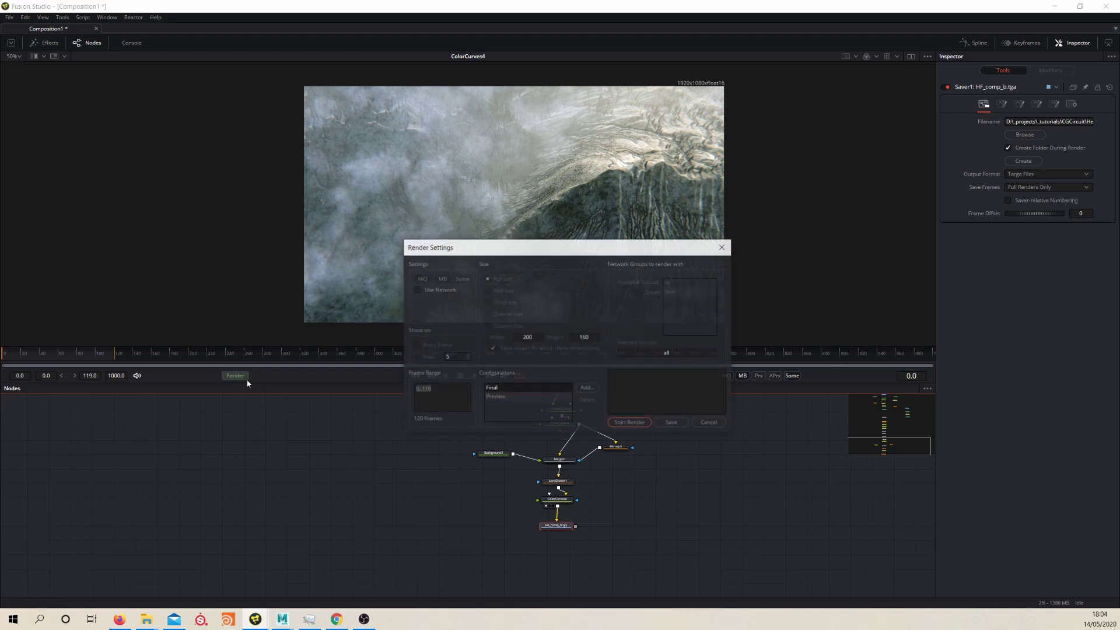